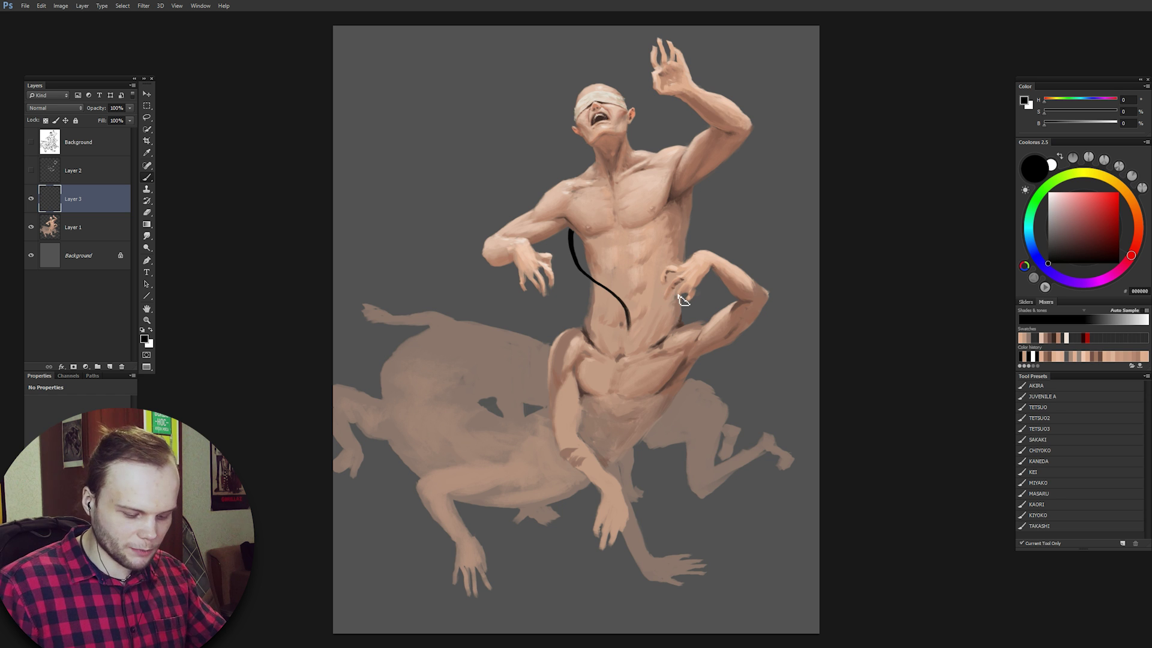
Try temporary black guide strokes over the torso, hips and lower body, undoing them between attempts.
{"action": "key", "text": "ctrl+z"}
{"action": "mouse_move", "coordinate": [699, 246]}
{"action": "left_mouse_down"}
{"action": "mouse_move", "coordinate": [573, 295]}
{"action": "mouse_move", "coordinate": [704, 264]}
{"action": "left_mouse_up"}
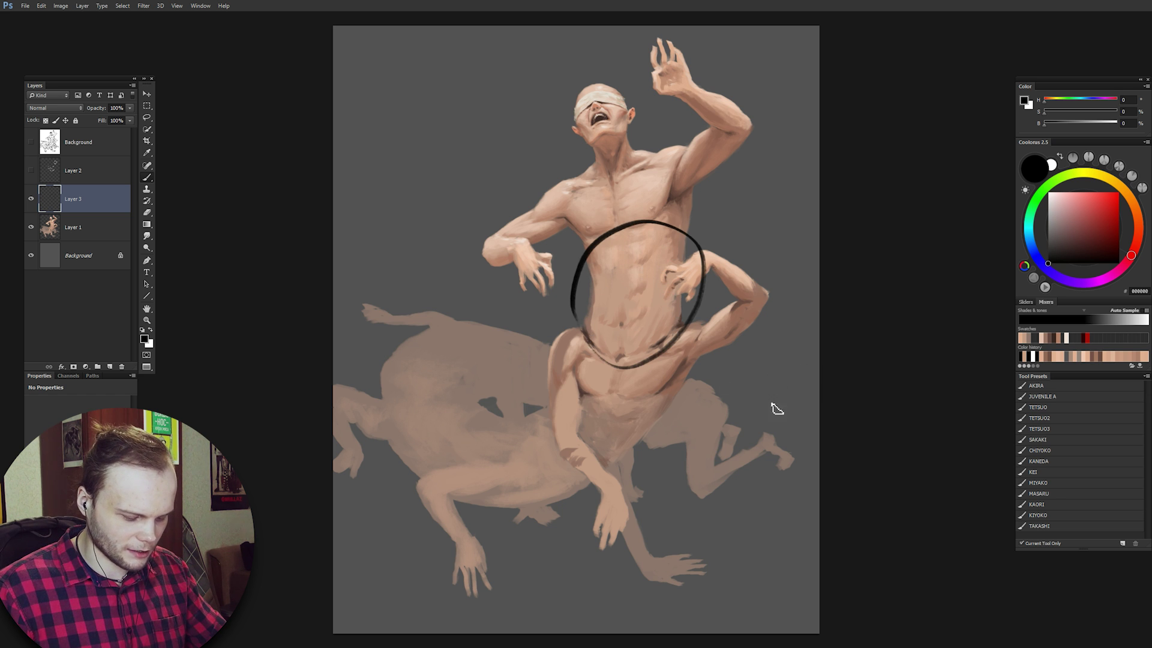
{"action": "key", "text": "ctrl+z"}
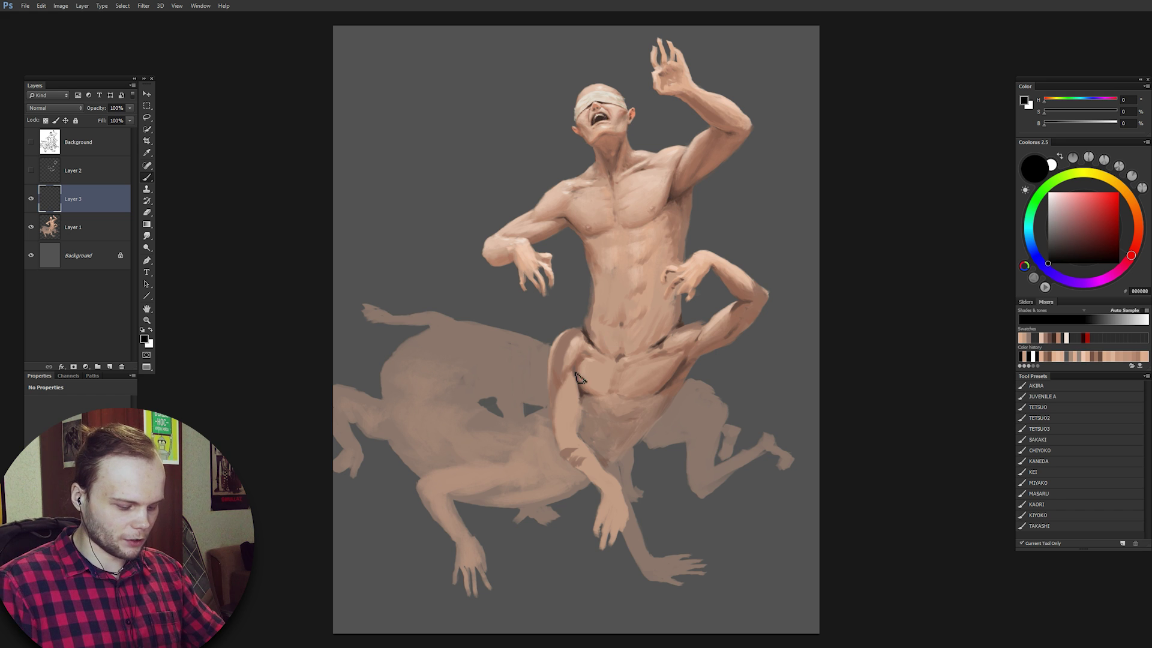
{"action": "left_click_drag", "start_coordinate": [561, 364], "coordinate": [447, 349]}
{"action": "key", "text": "ctrl+z"}
{"action": "mouse_move", "coordinate": [655, 401]}
{"action": "left_mouse_down"}
{"action": "mouse_move", "coordinate": [480, 348]}
{"action": "mouse_move", "coordinate": [417, 383]}
{"action": "mouse_move", "coordinate": [436, 445]}
{"action": "mouse_move", "coordinate": [520, 471]}
{"action": "mouse_move", "coordinate": [582, 445]}
{"action": "mouse_move", "coordinate": [619, 388]}
{"action": "mouse_move", "coordinate": [632, 348]}
{"action": "left_mouse_up"}
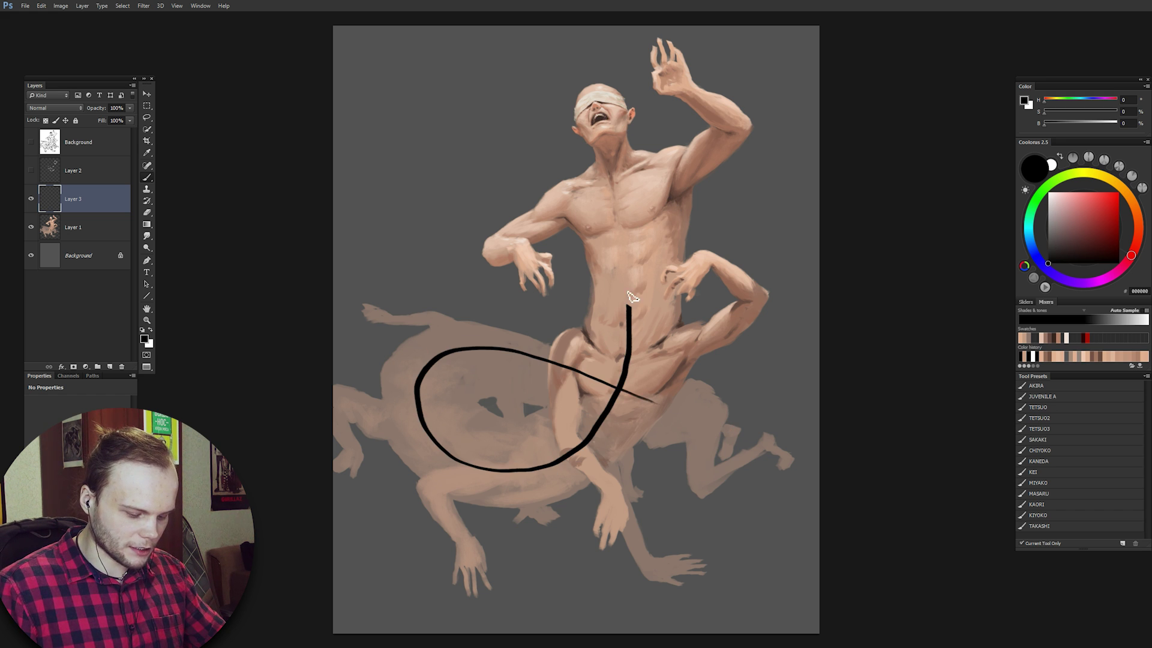
{"action": "key", "text": "ctrl+z"}
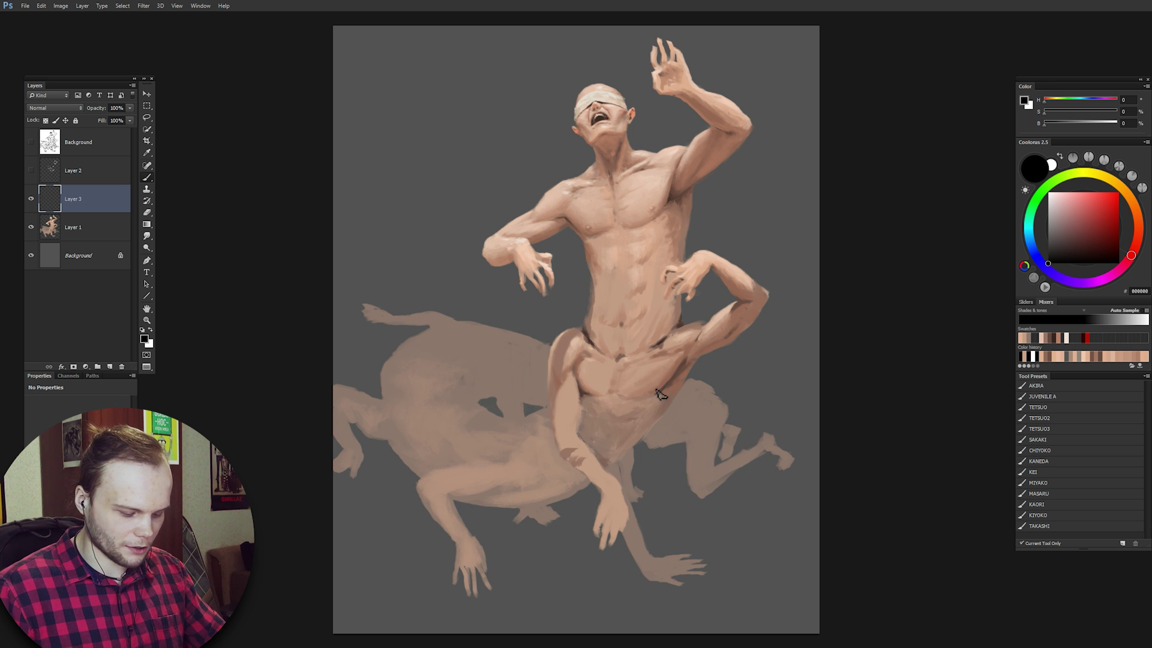
{"action": "mouse_move", "coordinate": [536, 366]}
{"action": "left_mouse_down"}
{"action": "mouse_move", "coordinate": [420, 422]}
{"action": "mouse_move", "coordinate": [477, 472]}
{"action": "mouse_move", "coordinate": [551, 465]}
{"action": "mouse_move", "coordinate": [595, 423]}
{"action": "mouse_move", "coordinate": [592, 270]}
{"action": "left_mouse_up"}
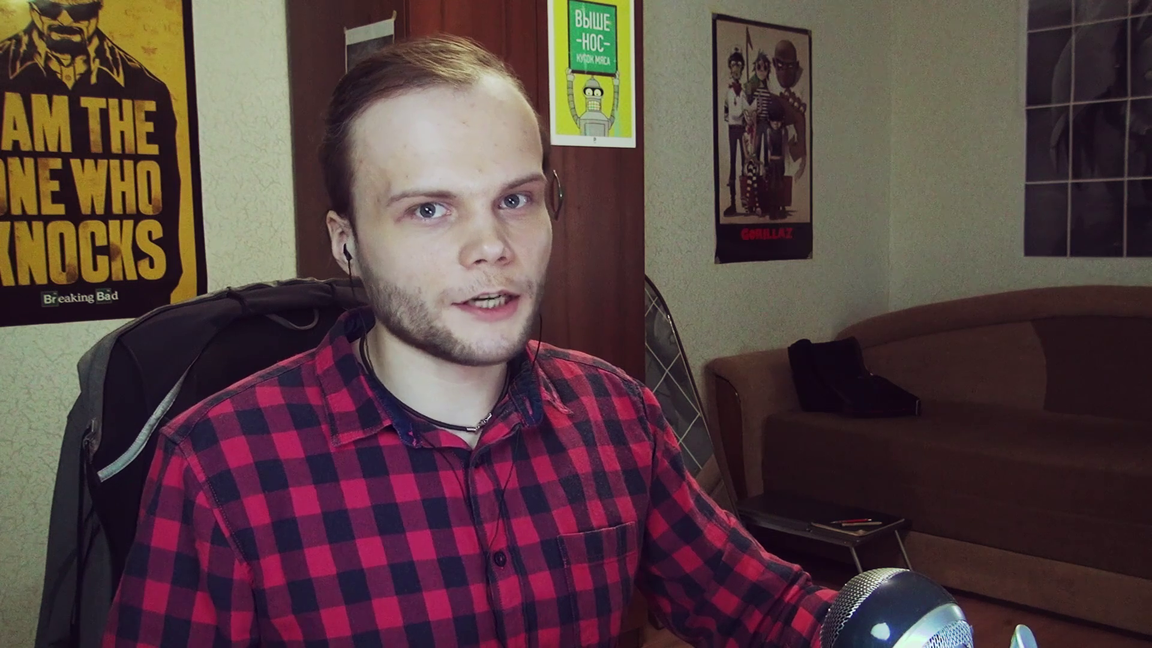
Separate the upper body at the waist, erase the old midsection and repaint the abdomen in skin tones on Layer 5.
{"action": "mouse_move", "coordinate": [512, 144]}
{"action": "left_mouse_down"}
{"action": "mouse_move", "coordinate": [454, 207]}
{"action": "mouse_move", "coordinate": [521, 305]}
{"action": "left_mouse_up"}
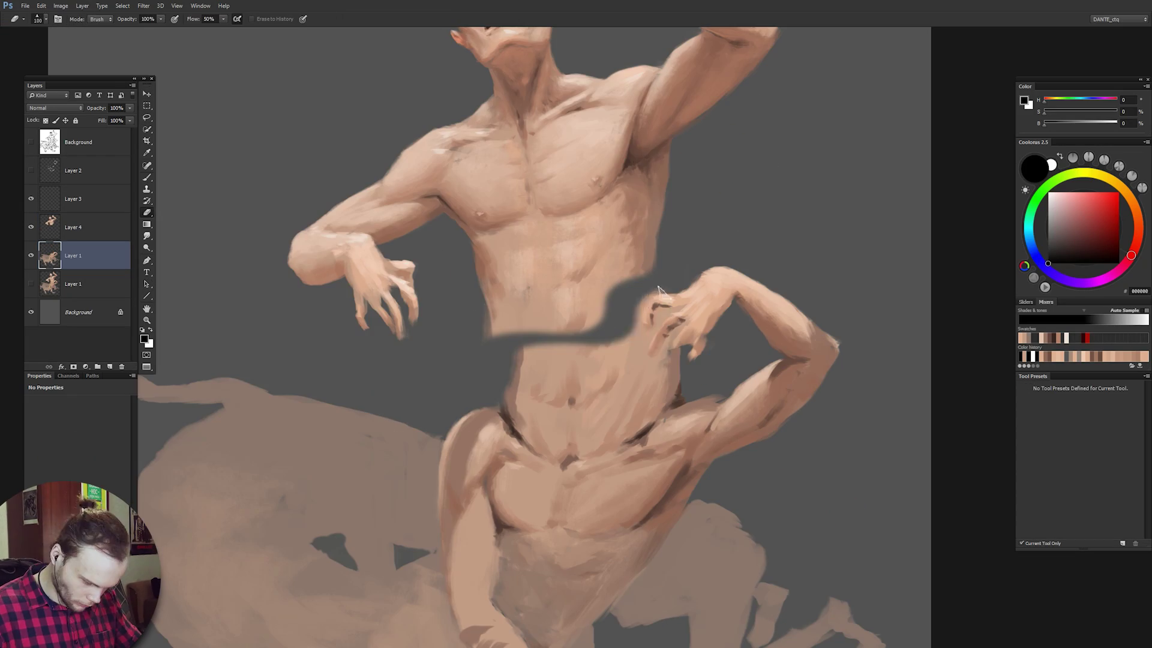
{"action": "mouse_move", "coordinate": [648, 301]}
{"action": "left_mouse_down"}
{"action": "mouse_move", "coordinate": [673, 352]}
{"action": "mouse_move", "coordinate": [522, 348]}
{"action": "mouse_move", "coordinate": [540, 415]}
{"action": "left_mouse_up"}
{"action": "left_click_drag", "start_coordinate": [600, 336], "coordinate": [645, 415]}
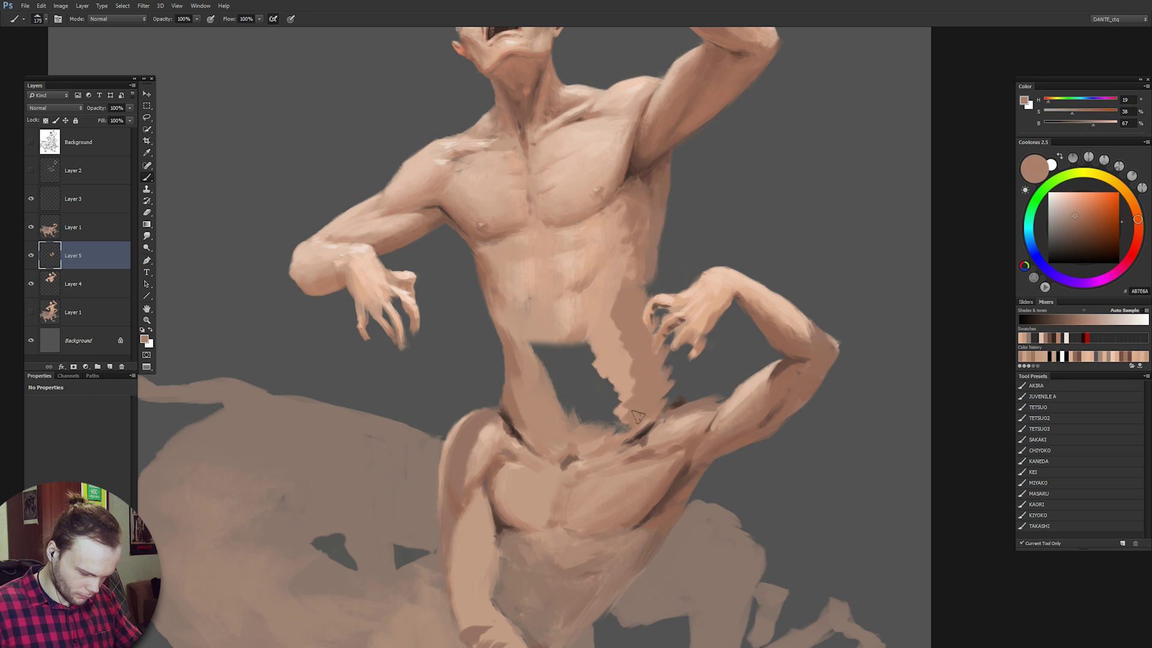
{"action": "left_click_drag", "start_coordinate": [624, 294], "coordinate": [666, 384]}
{"action": "key", "text": "ctrl+0"}
{"action": "left_click", "coordinate": [73, 228]}
{"action": "left_click", "coordinate": [74, 256]}
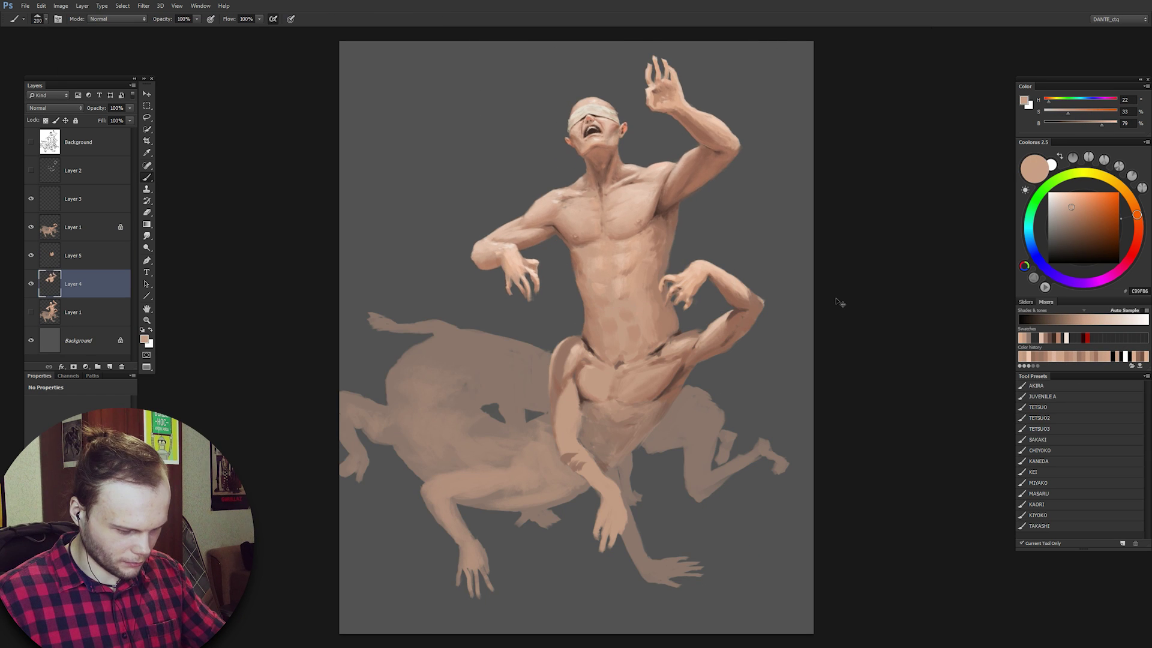
Compare the earlier figure with the reworked torso by toggling the merged Background copy in a smaller, mirrored view.
{"action": "key", "text": "ctrl+z"}
{"action": "key", "text": "ctrl+z"}
{"action": "key", "text": "ctrl+z"}
{"action": "key", "text": "ctrl+z"}
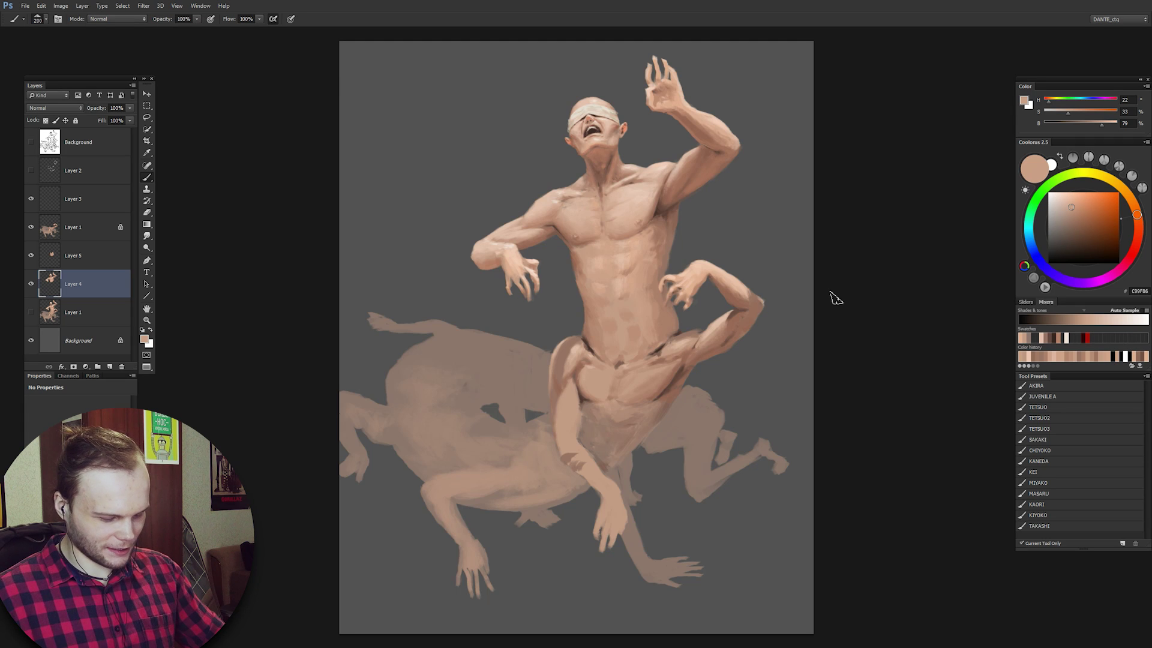
{"action": "key", "text": "ctrl+minus"}
{"action": "key", "text": "ctrl+minus"}
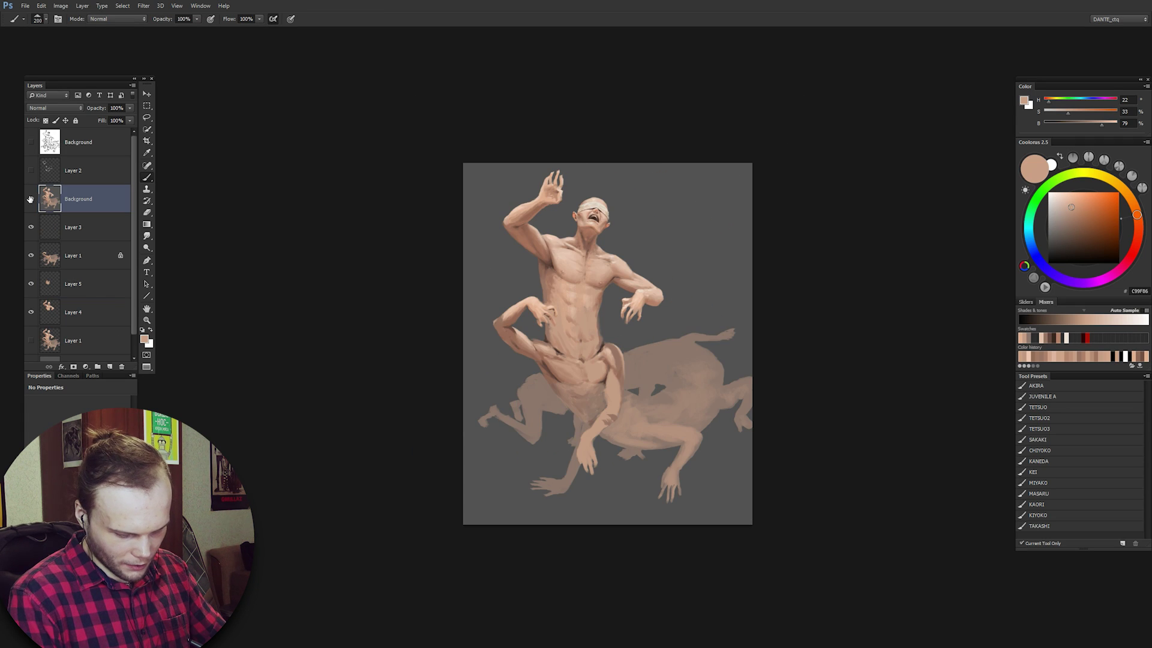
{"action": "left_click", "coordinate": [30, 199]}
{"action": "left_click", "coordinate": [30, 199]}
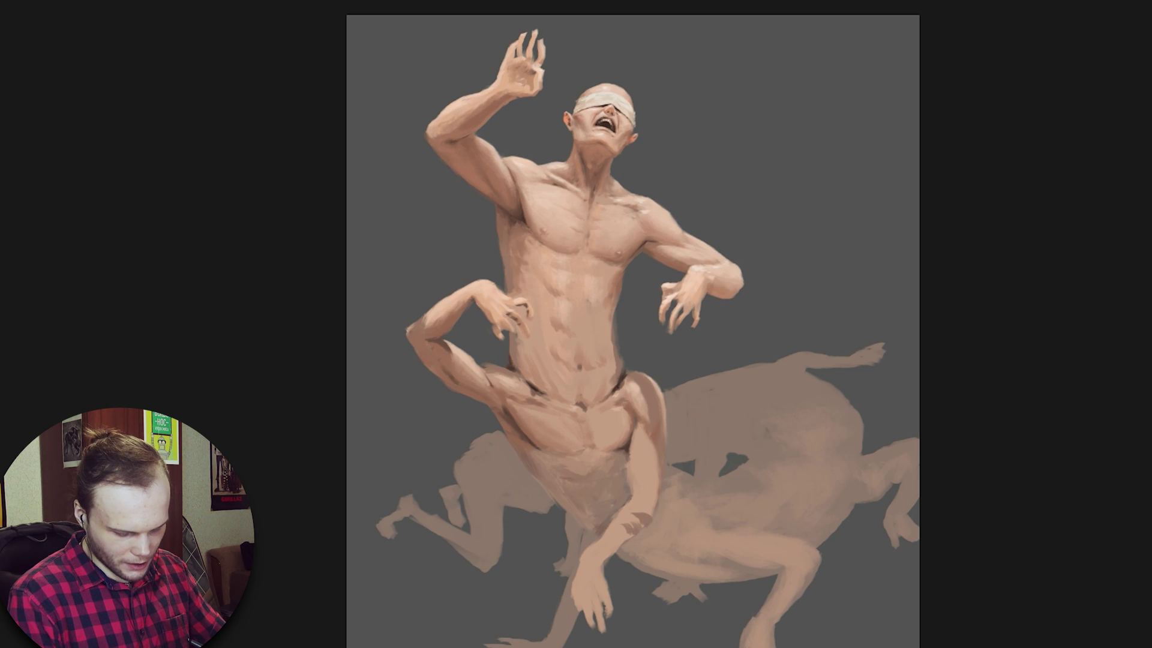
{"action": "left_click", "coordinate": [31, 198]}
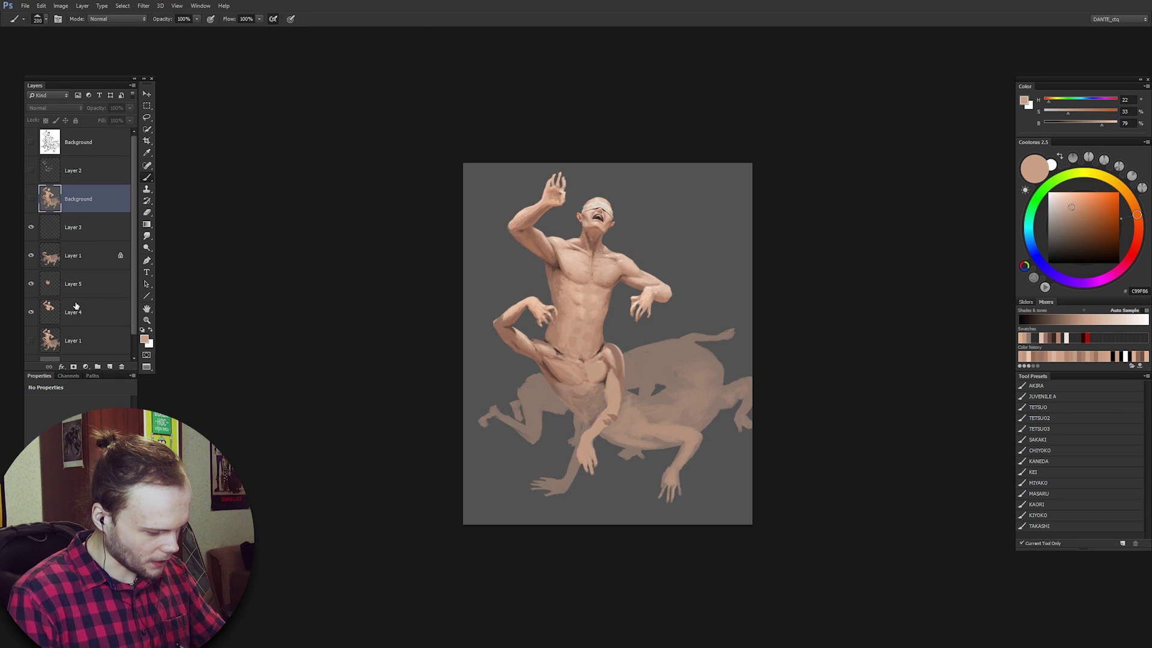
Rotate and shift the upper body over the hips with Free Transform, comparing the pose before and after.
{"action": "left_click", "coordinate": [75, 307]}
{"action": "key", "text": "ctrl+t"}
{"action": "left_click_drag", "start_coordinate": [696, 208], "coordinate": [689, 136]}
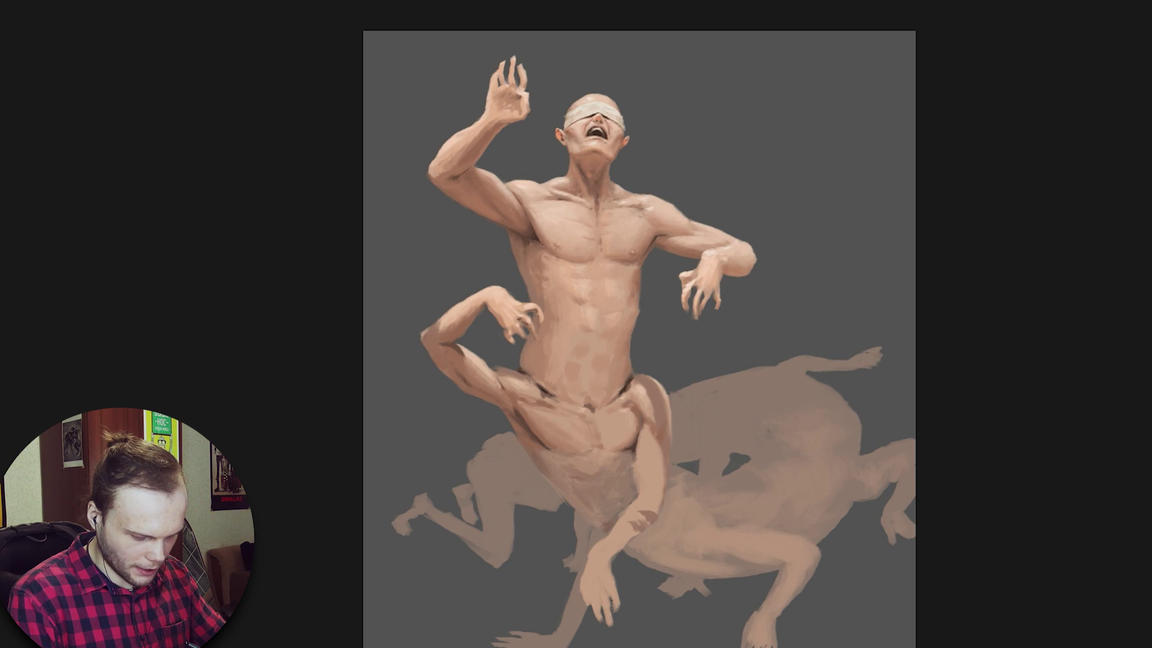
{"action": "key", "text": "ctrl+z"}
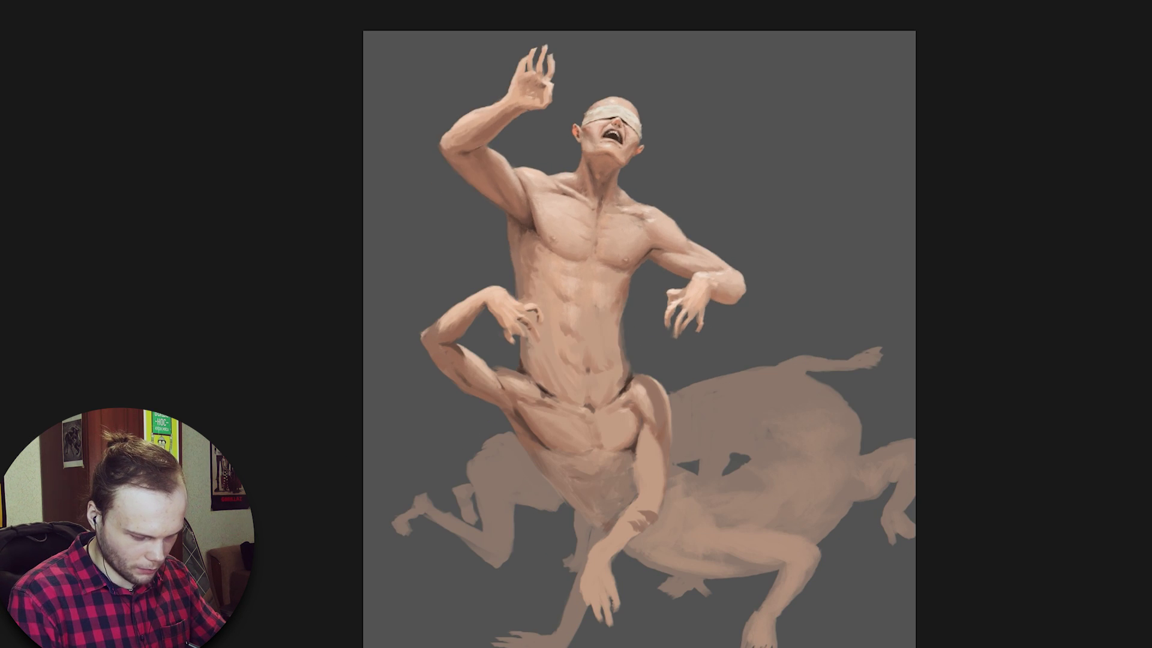
{"action": "key", "text": "ctrl+z"}
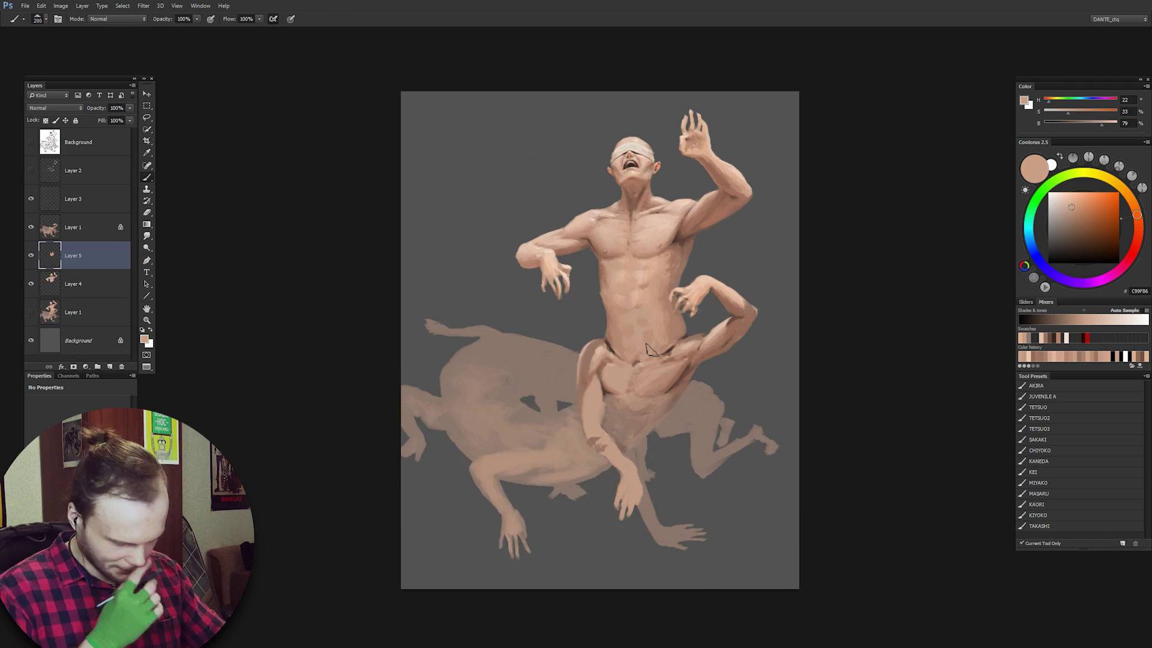
Sample skin tones around the hips and abdomen and check the figure against the line sketch layer.
{"action": "scroll", "coordinate": [600, 337], "scroll_direction": "up", "scroll_amount": 3}
{"action": "left_click", "coordinate": [598, 432], "text": "alt"}
{"action": "left_click", "coordinate": [599, 432], "text": "alt"}
{"action": "left_click", "coordinate": [628, 325], "text": "alt"}
{"action": "scroll", "coordinate": [601, 336], "scroll_direction": "up", "scroll_amount": 1}
{"action": "left_click", "coordinate": [30, 142]}
{"action": "left_click", "coordinate": [30, 142]}
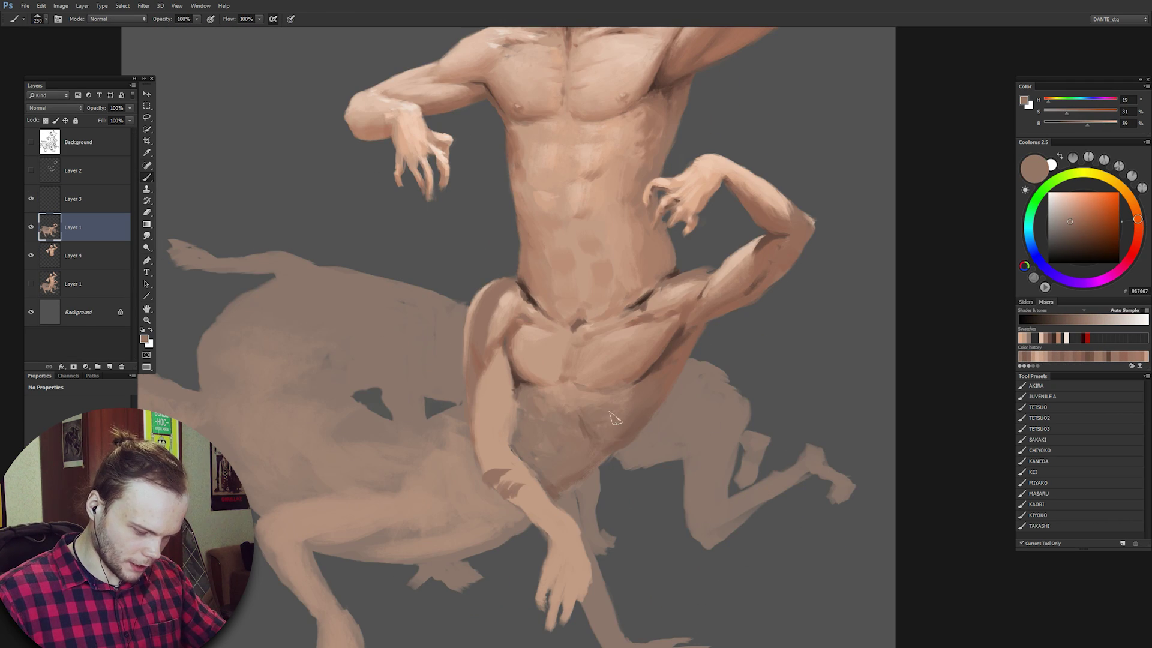
Soften the hip creases and paint over the dark marks on the lowered arm with sampled skin tones on Layer 1.
{"action": "left_click", "coordinate": [594, 456], "text": "alt"}
{"action": "key", "text": "bracketleft"}
{"action": "key", "text": "bracketleft"}
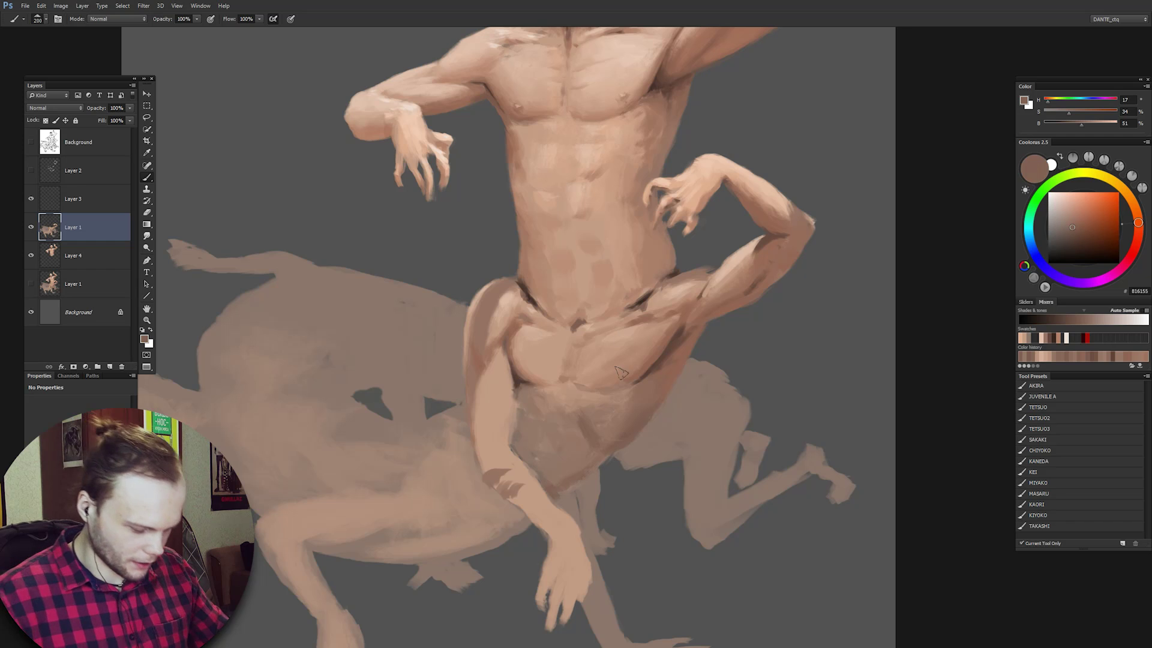
{"action": "left_click", "coordinate": [587, 407], "text": "alt"}
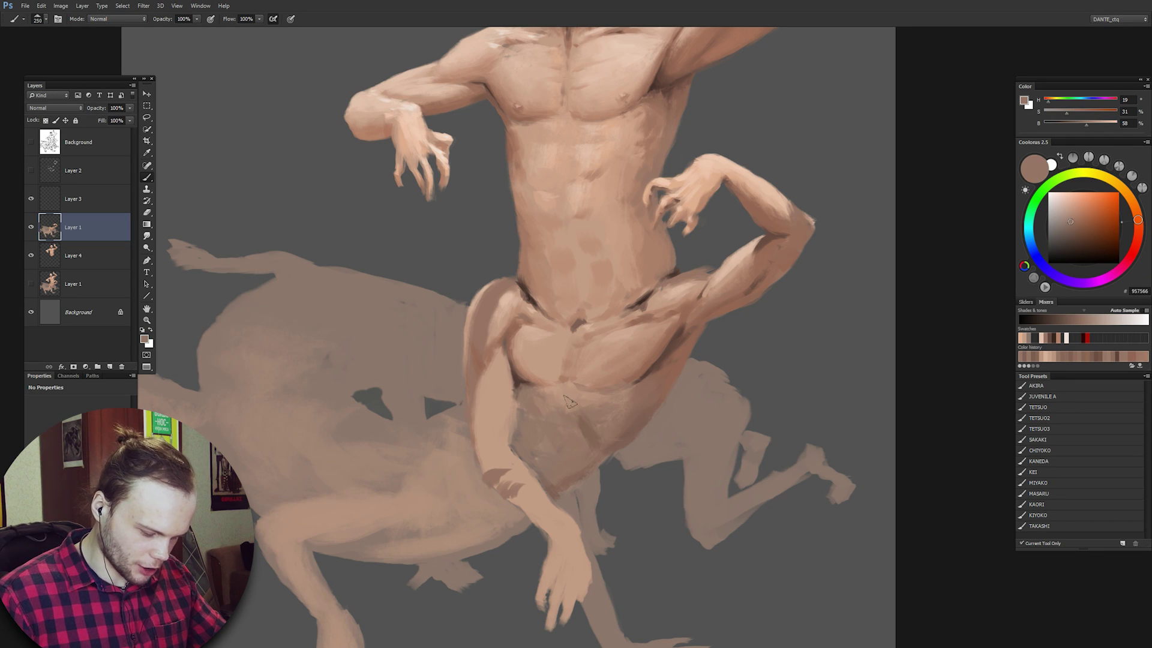
{"action": "left_click_drag", "start_coordinate": [699, 297], "coordinate": [672, 330]}
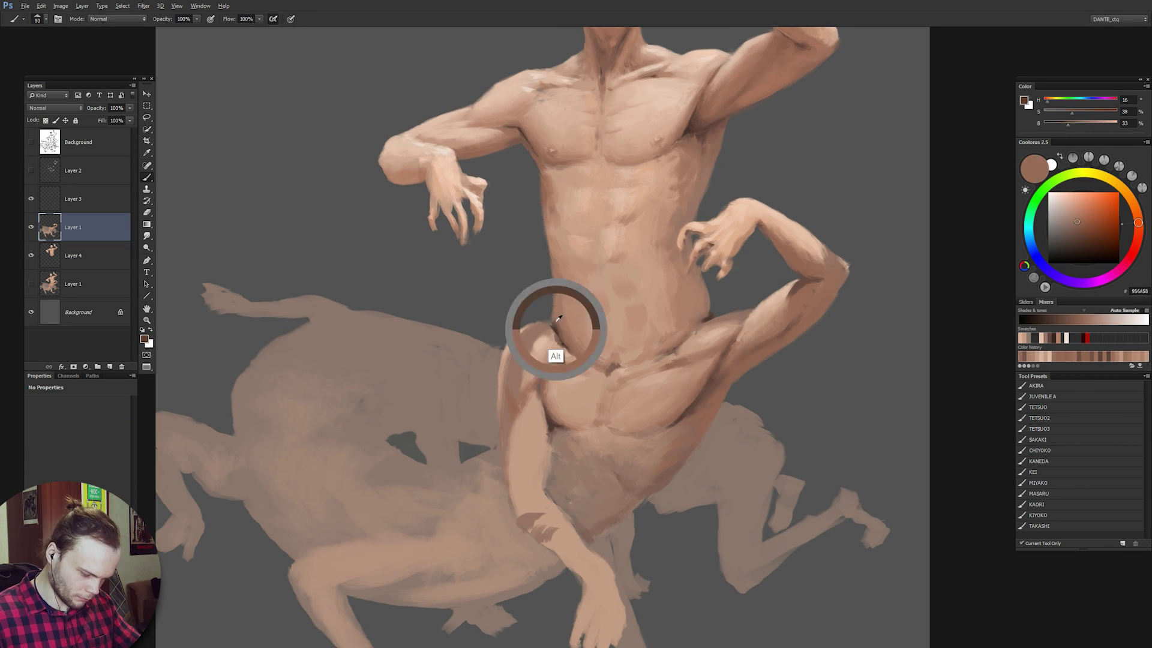
{"action": "left_click_drag", "start_coordinate": [579, 360], "coordinate": [543, 475]}
{"action": "left_click_drag", "start_coordinate": [561, 558], "coordinate": [526, 520]}
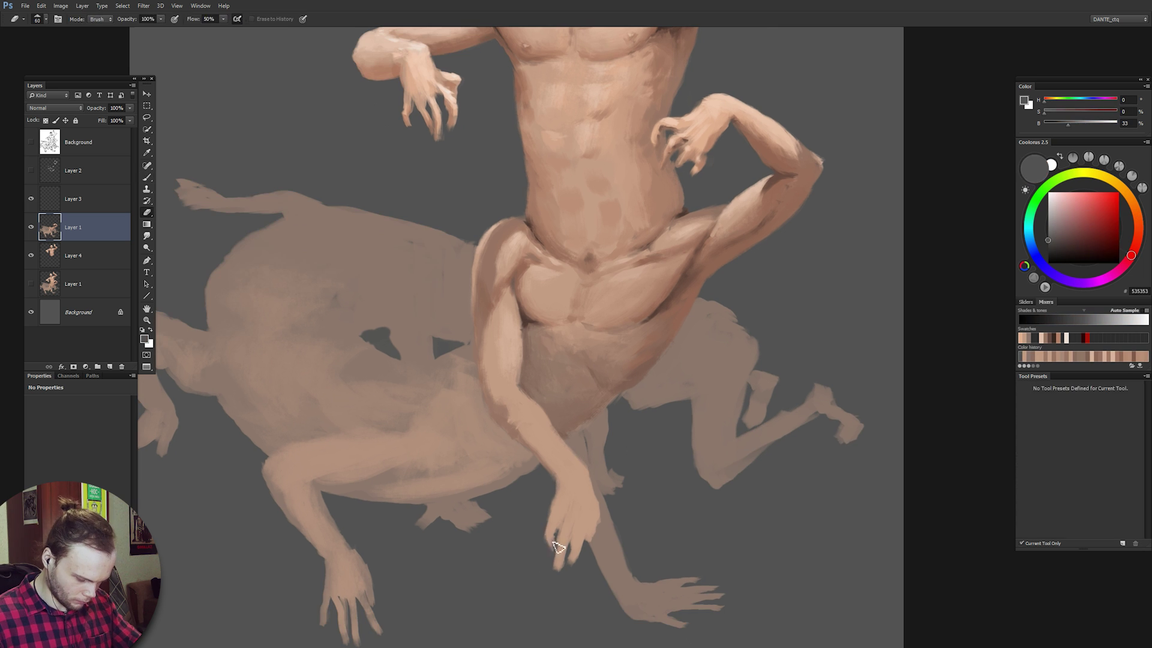
{"action": "left_click", "coordinate": [586, 540], "text": "alt"}
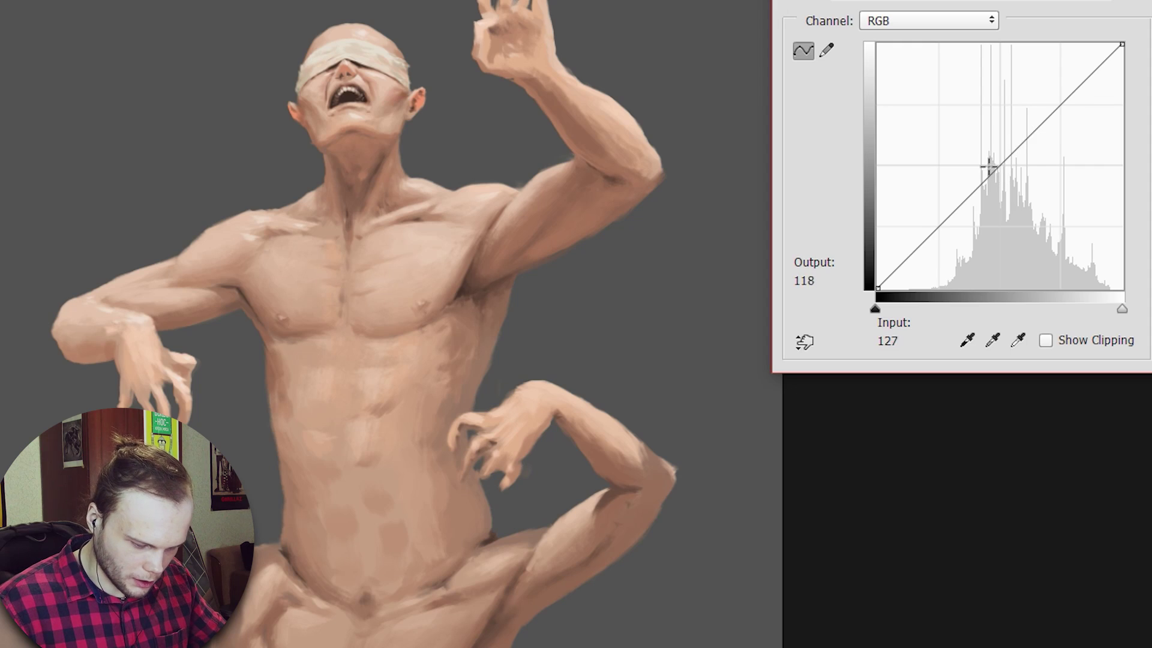
Darken the merged figure layer by pulling down the midtones of the RGB curve in Curves.
{"action": "left_click_drag", "start_coordinate": [919, 160], "coordinate": [920, 165]}
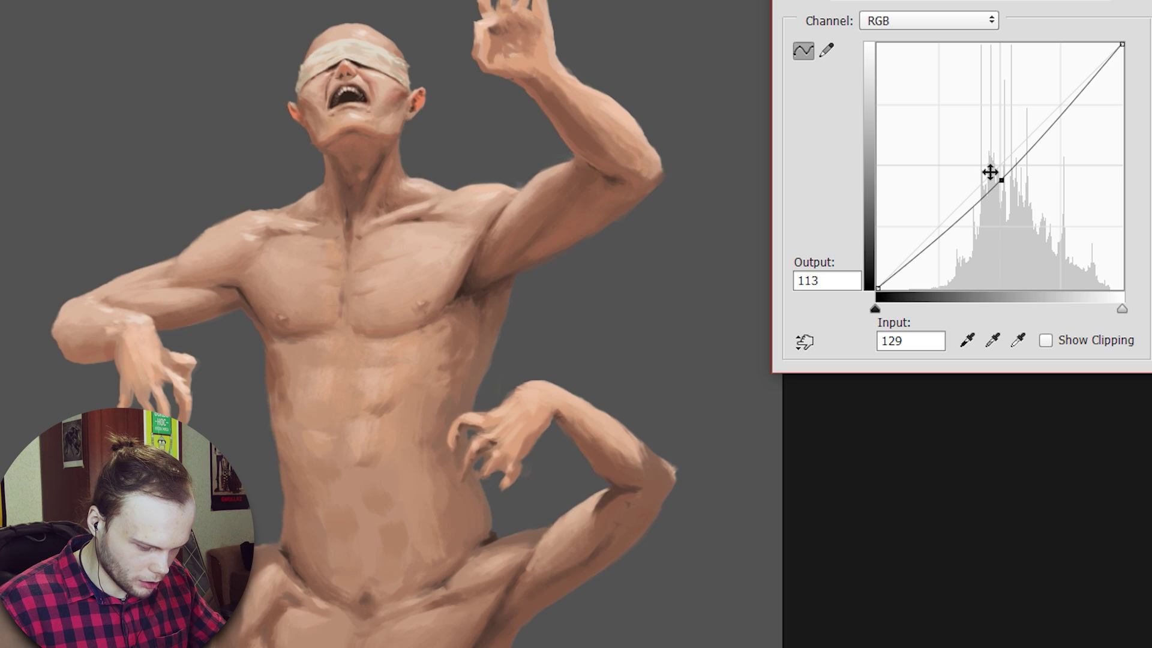
{"action": "left_click_drag", "start_coordinate": [990, 173], "coordinate": [993, 163]}
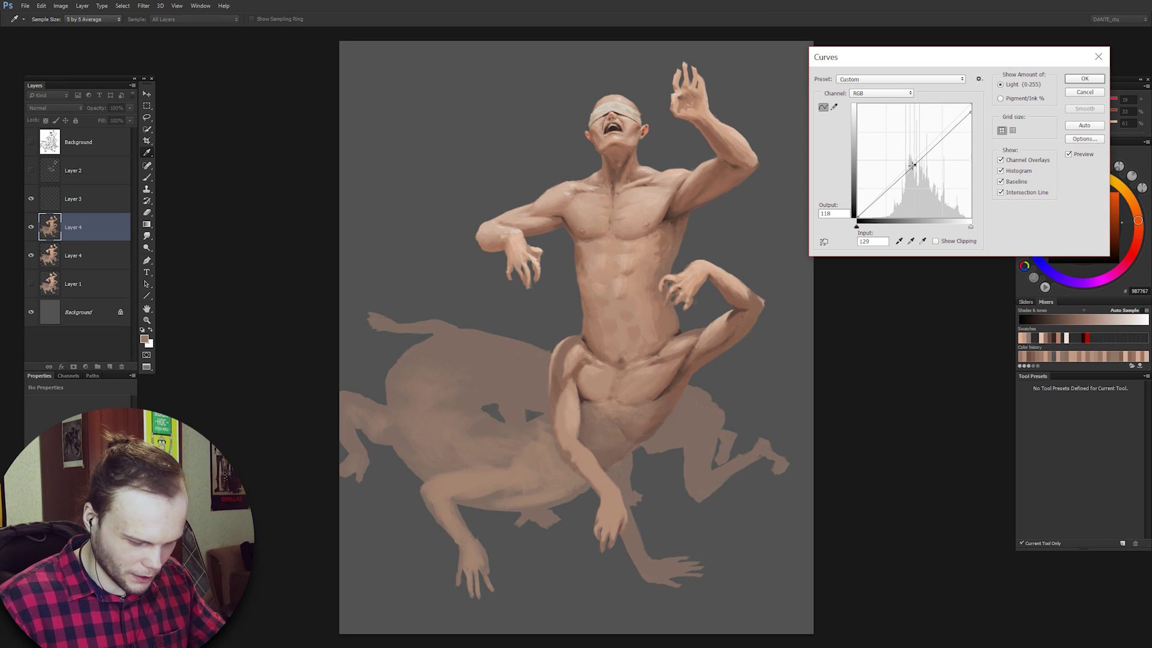
{"action": "left_click_drag", "start_coordinate": [914, 169], "coordinate": [911, 172]}
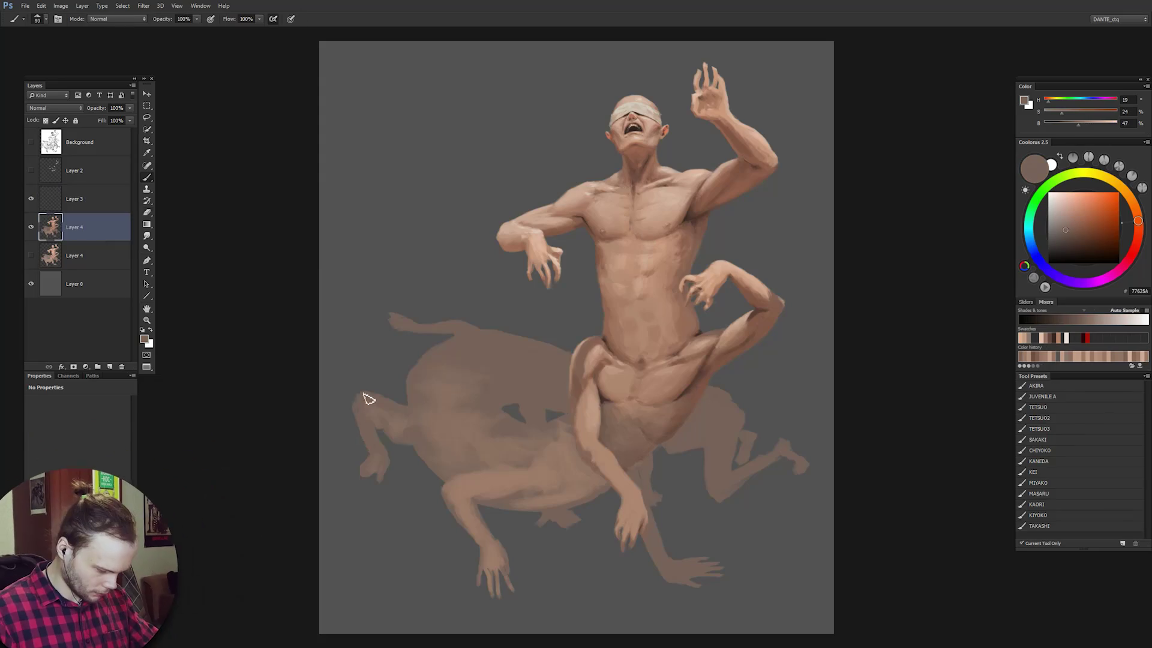
Paint shading on the chest, ribs and abdomen on Layer 3, clipped to the figure layer.
{"action": "key", "text": "e"}
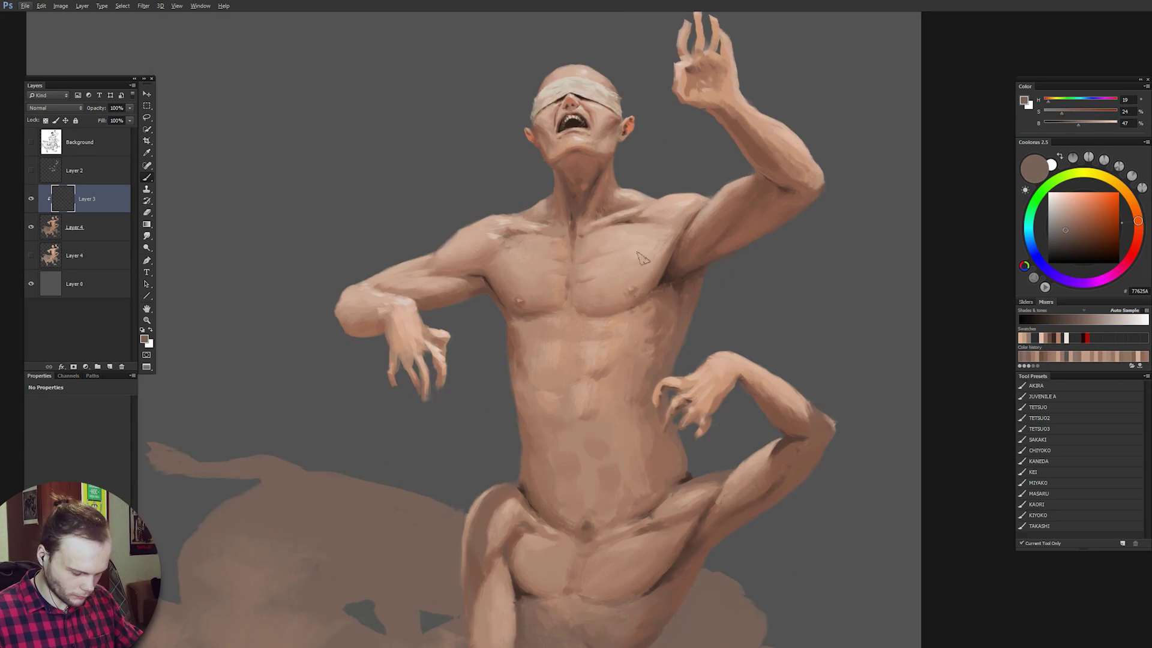
{"action": "left_click_drag", "start_coordinate": [700, 378], "coordinate": [695, 288]}
{"action": "left_click_drag", "start_coordinate": [541, 244], "coordinate": [612, 279]}
{"action": "left_click_drag", "start_coordinate": [524, 528], "coordinate": [546, 604]}
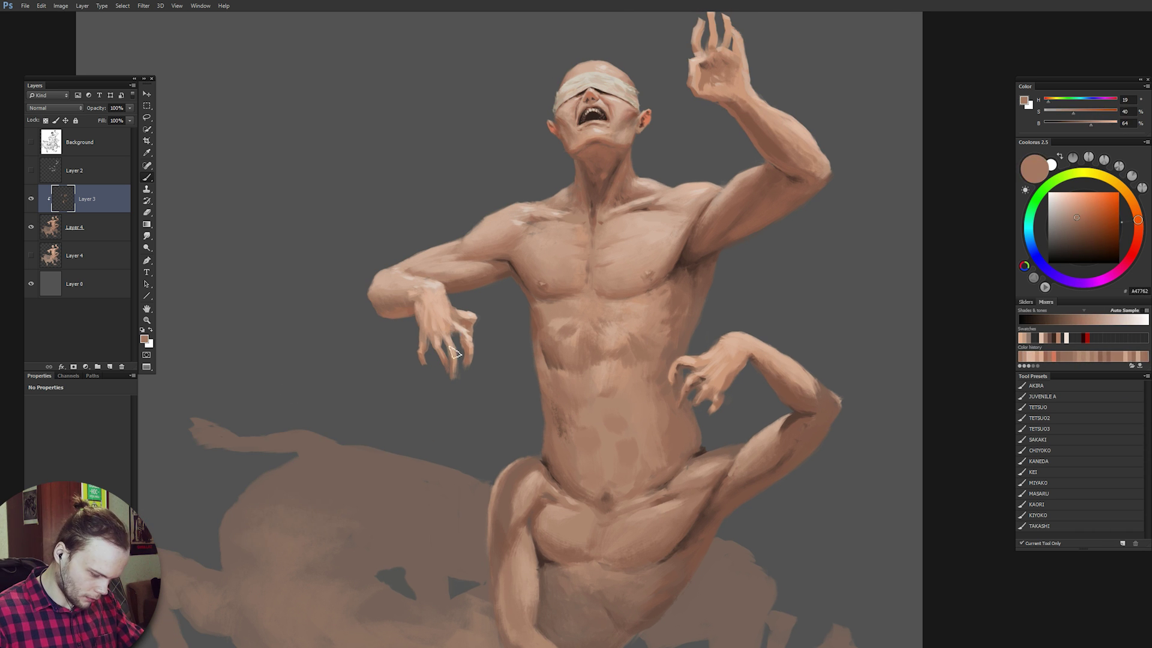
{"action": "left_click_drag", "start_coordinate": [507, 272], "coordinate": [479, 331]}
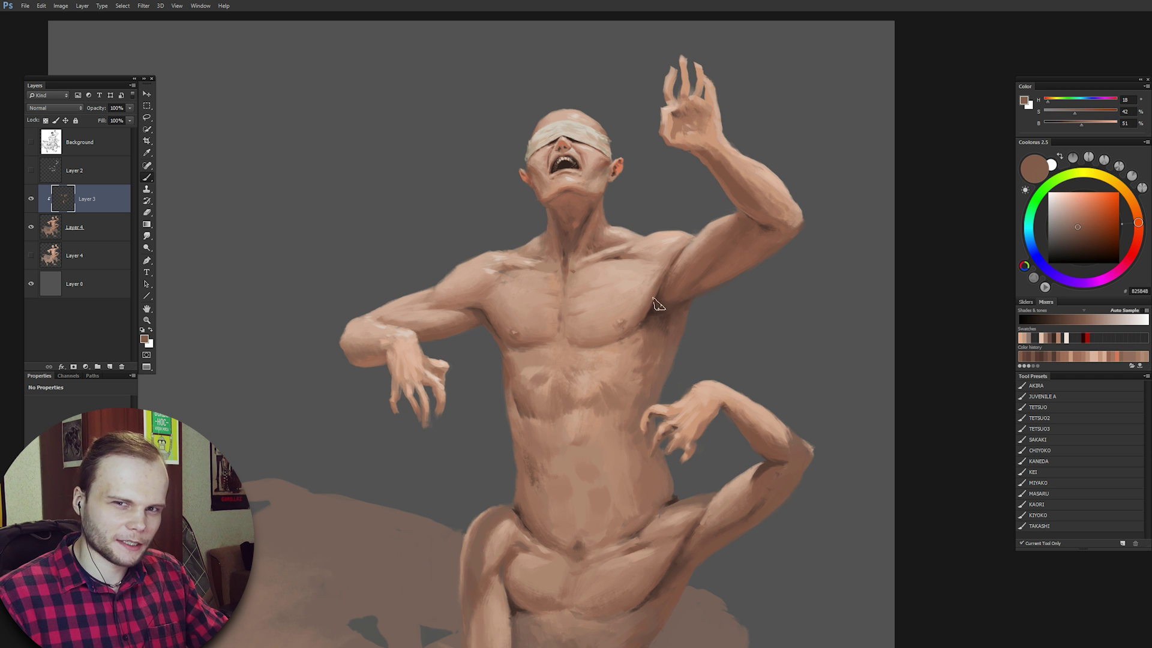
Sample dark shadow tones from the armpit, side and hip crease, and shade the side of the chest.
{"action": "left_click", "coordinate": [659, 304], "text": "alt"}
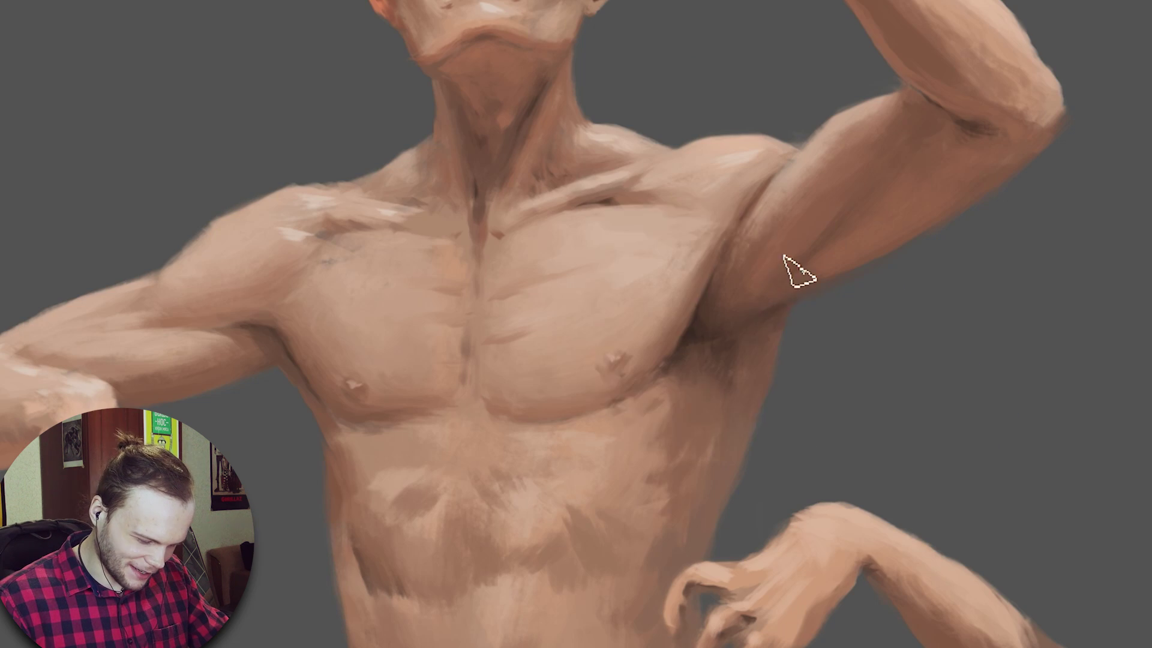
{"action": "left_click", "coordinate": [673, 491], "text": "alt"}
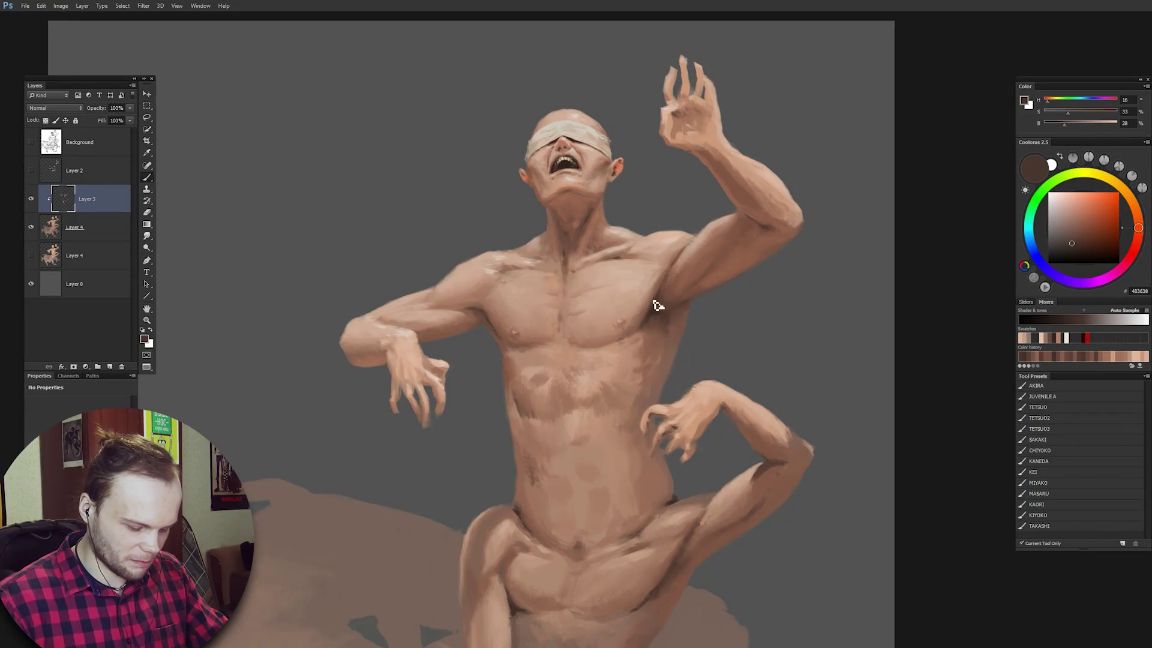
{"action": "scroll", "coordinate": [558, 471], "scroll_direction": "down", "scroll_amount": 3}
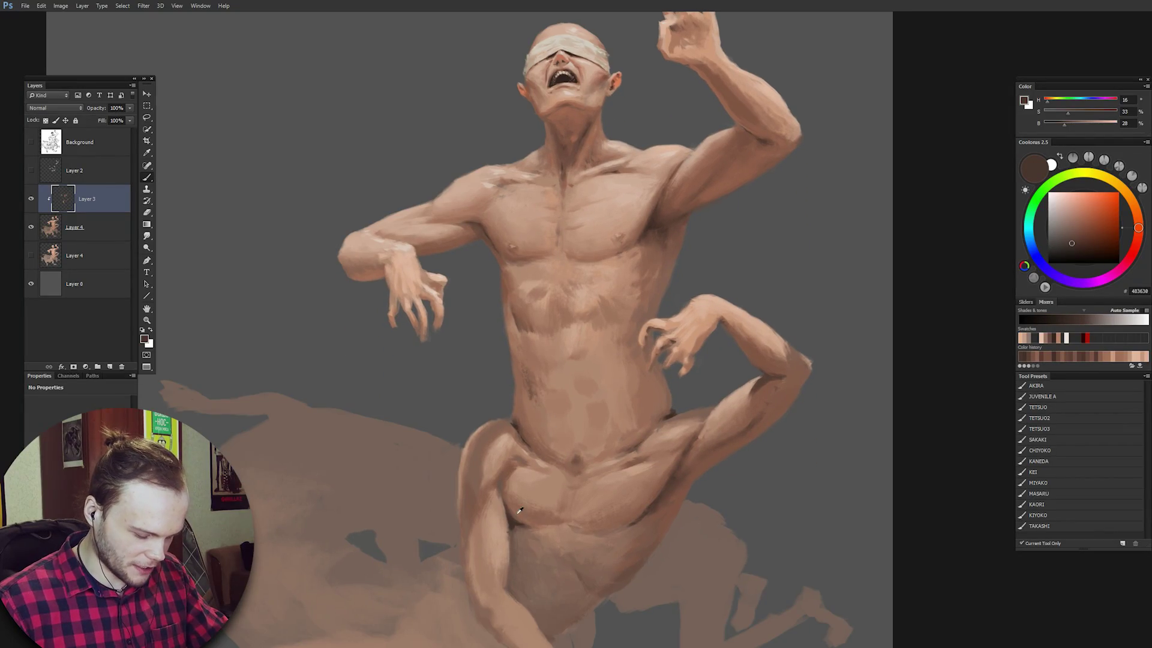
{"action": "left_click", "coordinate": [514, 511], "text": "alt"}
{"action": "left_click_drag", "start_coordinate": [621, 261], "coordinate": [605, 337]}
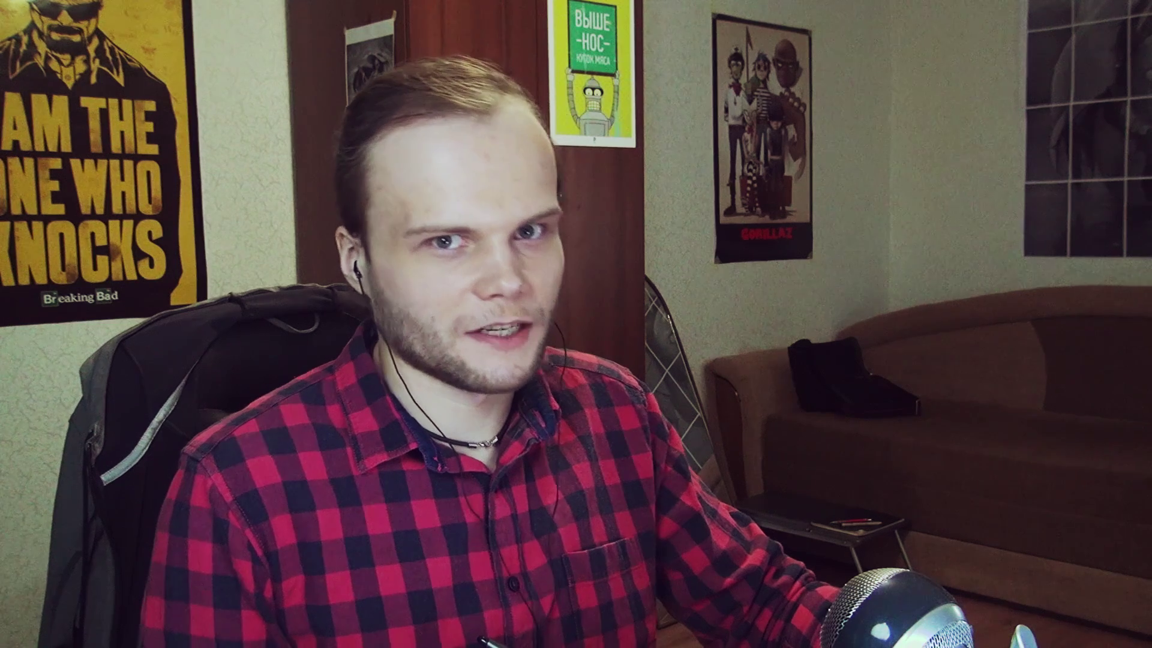
Sample shadow tones around the armpit and deepen the shading on the raised upper arm.
{"action": "left_click", "coordinate": [643, 286], "text": "alt"}
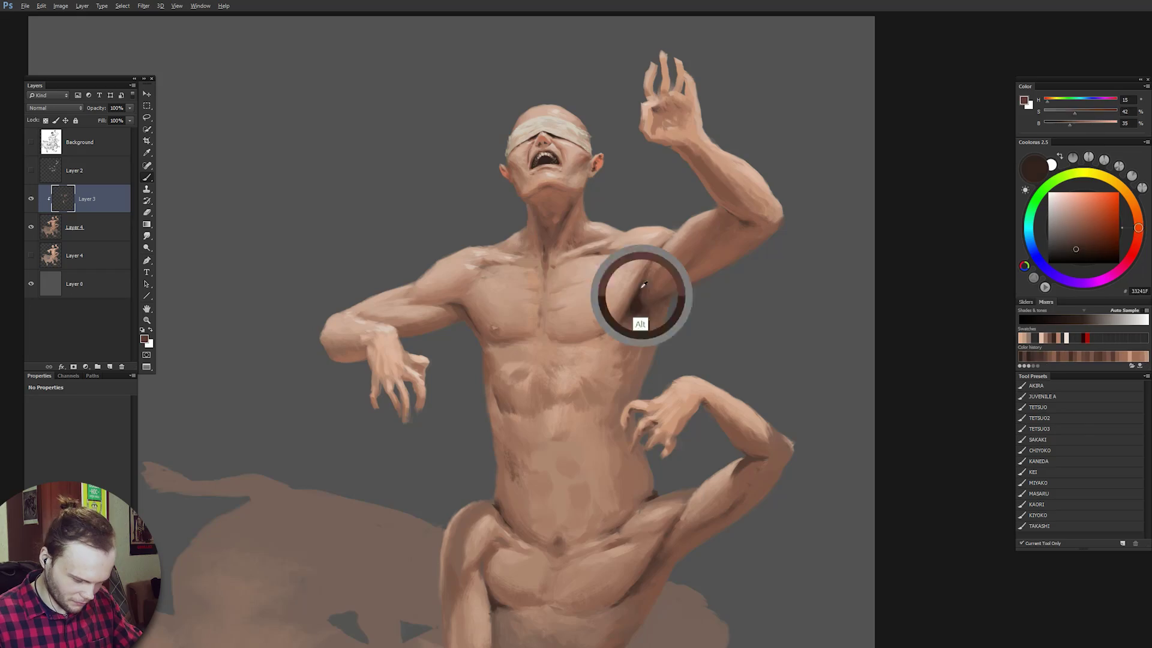
{"action": "left_click", "coordinate": [622, 334], "text": "alt"}
{"action": "left_click_drag", "start_coordinate": [702, 250], "coordinate": [702, 270]}
{"action": "key", "text": "alt+bracketleft"}
{"action": "left_click", "coordinate": [670, 255], "text": "alt"}
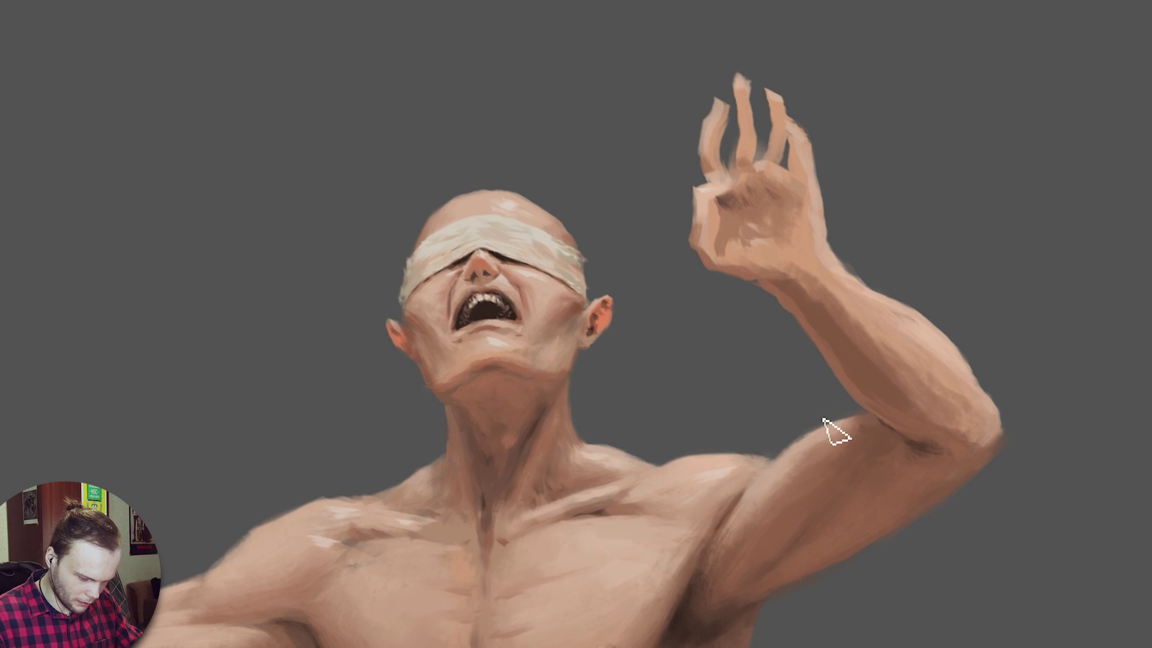
Paint darker skin-tone strokes down the fingers and palm of the raised hand to put it in shadow.
{"action": "left_click_drag", "start_coordinate": [727, 204], "coordinate": [774, 240]}
{"action": "mouse_move", "coordinate": [712, 177]}
{"action": "left_mouse_down"}
{"action": "mouse_move", "coordinate": [753, 207]}
{"action": "mouse_move", "coordinate": [745, 235]}
{"action": "left_mouse_up"}
{"action": "left_click_drag", "start_coordinate": [664, 79], "coordinate": [667, 124]}
{"action": "left_click_drag", "start_coordinate": [683, 95], "coordinate": [681, 123]}
{"action": "left_click_drag", "start_coordinate": [795, 142], "coordinate": [800, 267]}
{"action": "left_click_drag", "start_coordinate": [750, 210], "coordinate": [749, 263]}
{"action": "left_click_drag", "start_coordinate": [780, 205], "coordinate": [780, 268]}
{"action": "left_click_drag", "start_coordinate": [713, 210], "coordinate": [714, 241]}
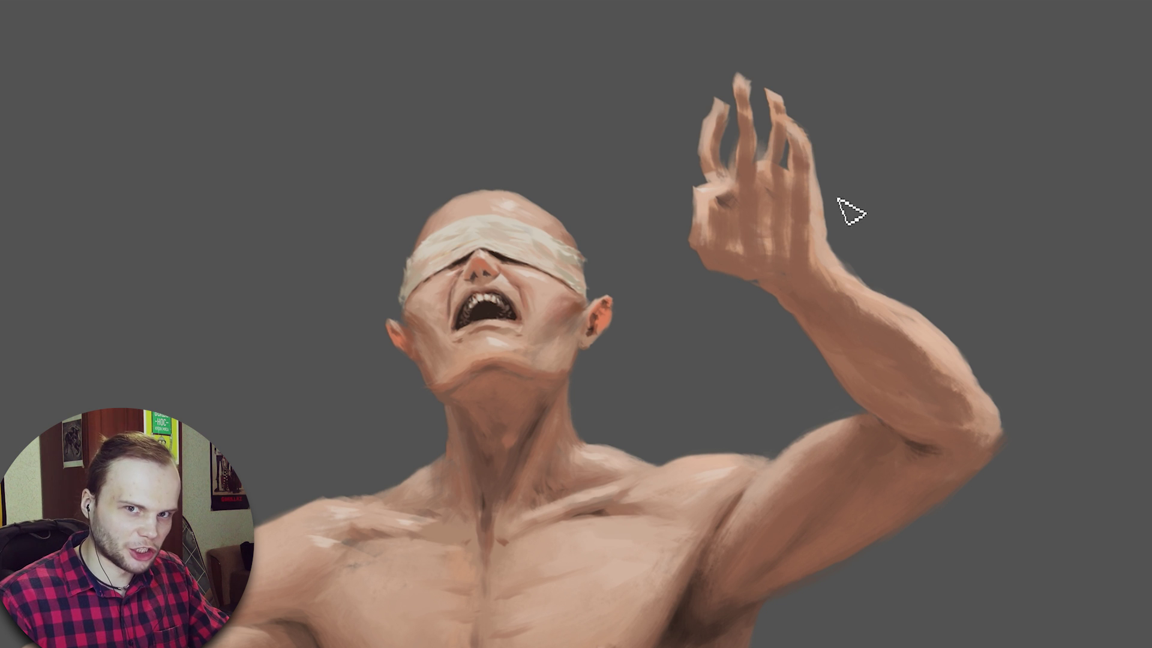
{"action": "left_click", "coordinate": [765, 209], "text": "alt"}
{"action": "left_click_drag", "start_coordinate": [724, 201], "coordinate": [747, 257]}
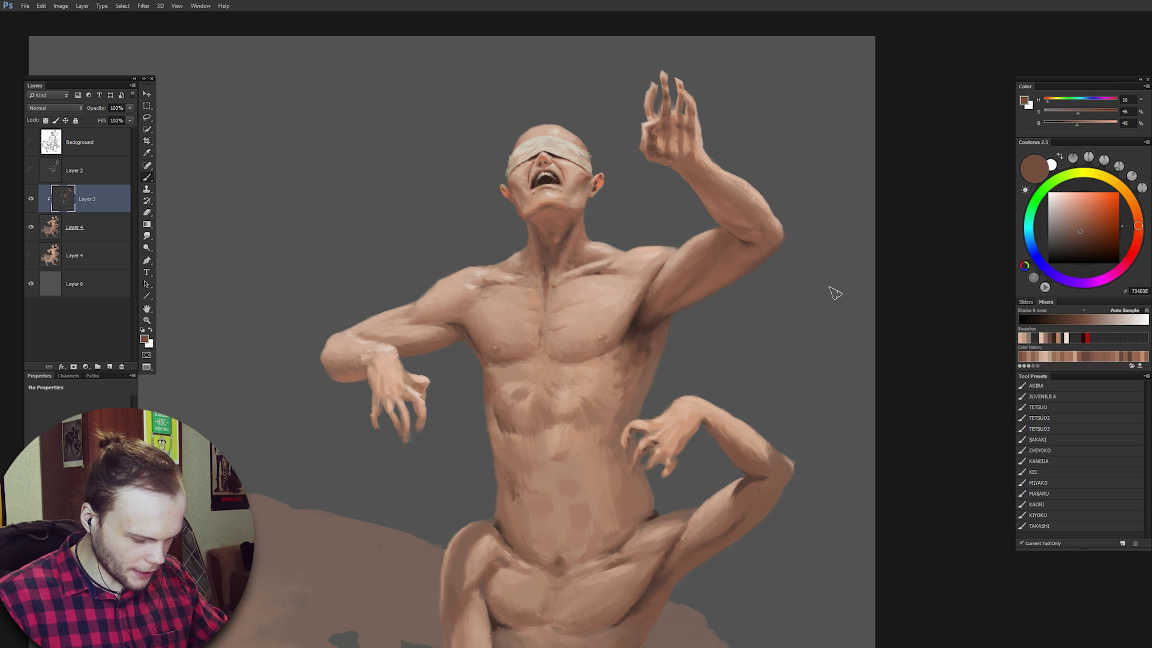
Add a new layer above Layer 3 and try a brown strap line down the raised forearm.
{"action": "left_click_drag", "start_coordinate": [827, 300], "coordinate": [798, 306]}
{"action": "key", "text": "ctrl+shift+alt+n"}
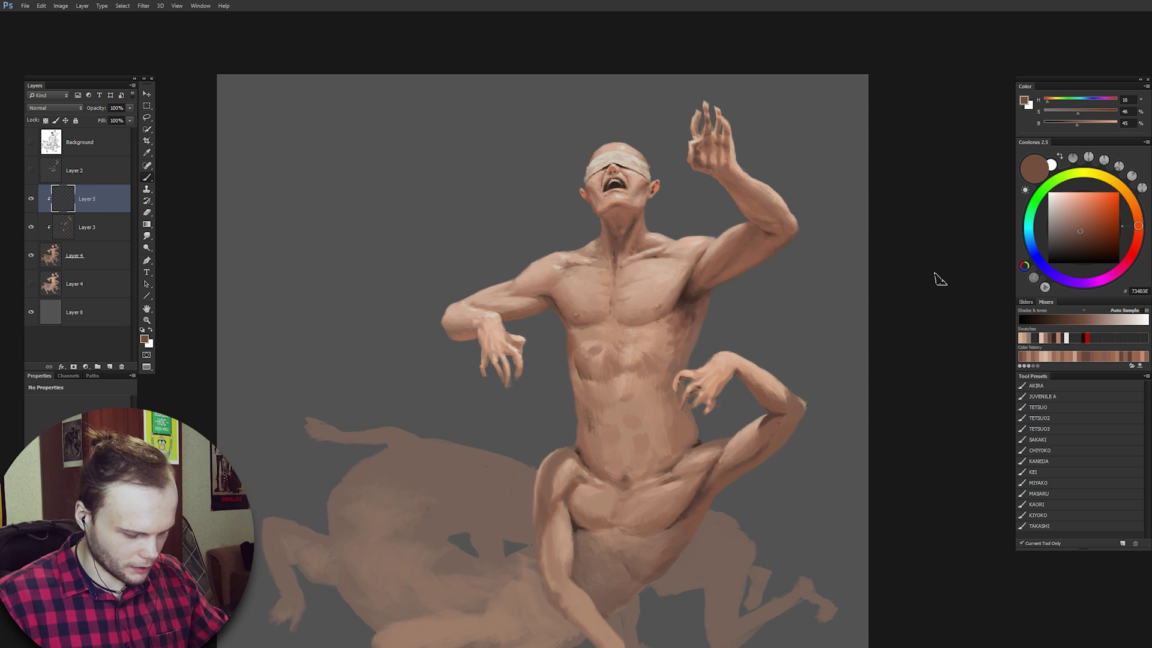
{"action": "scroll", "coordinate": [696, 259], "scroll_direction": "up", "scroll_amount": 2}
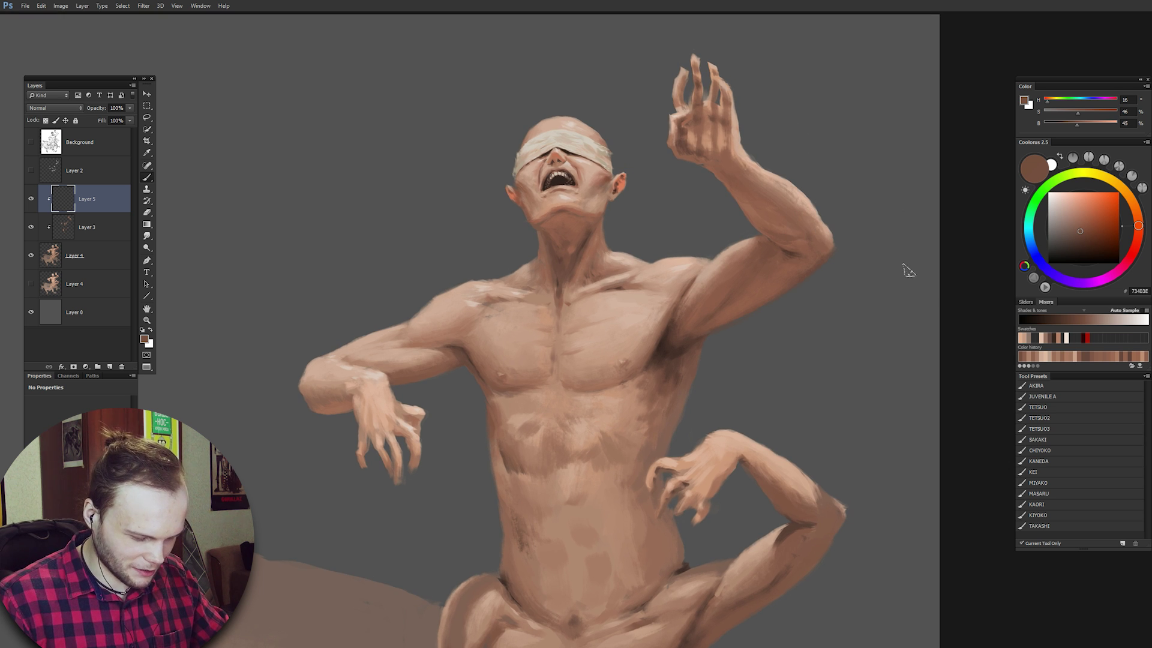
{"action": "left_click_drag", "start_coordinate": [754, 212], "coordinate": [899, 363]}
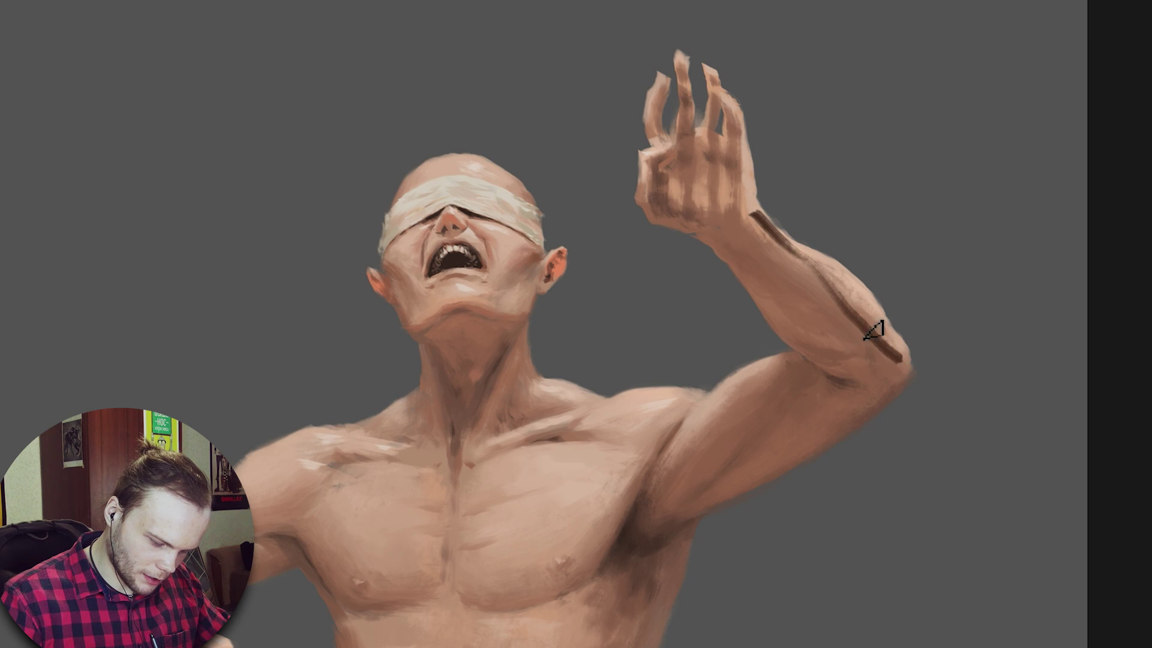
{"action": "key", "text": "ctrl+z"}
On the new layer, unclipped, paint dark brown straps along the raised arm, bands at wrist, upper arm and shoulder, and an elbow pad.
{"action": "mouse_move", "coordinate": [754, 211]}
{"action": "left_mouse_down"}
{"action": "mouse_move", "coordinate": [714, 501]}
{"action": "mouse_move", "coordinate": [689, 523]}
{"action": "left_mouse_up"}
{"action": "left_click_drag", "start_coordinate": [730, 374], "coordinate": [790, 470]}
{"action": "mouse_move", "coordinate": [625, 392]}
{"action": "left_mouse_down"}
{"action": "mouse_move", "coordinate": [702, 532]}
{"action": "mouse_move", "coordinate": [910, 378]}
{"action": "left_mouse_up"}
{"action": "left_click_drag", "start_coordinate": [774, 227], "coordinate": [704, 244]}
{"action": "left_click_drag", "start_coordinate": [761, 201], "coordinate": [777, 231]}
{"action": "mouse_move", "coordinate": [807, 359]}
{"action": "left_mouse_down"}
{"action": "mouse_move", "coordinate": [865, 399]}
{"action": "mouse_move", "coordinate": [921, 342]}
{"action": "mouse_move", "coordinate": [931, 381]}
{"action": "mouse_move", "coordinate": [913, 400]}
{"action": "mouse_move", "coordinate": [927, 377]}
{"action": "left_mouse_up"}
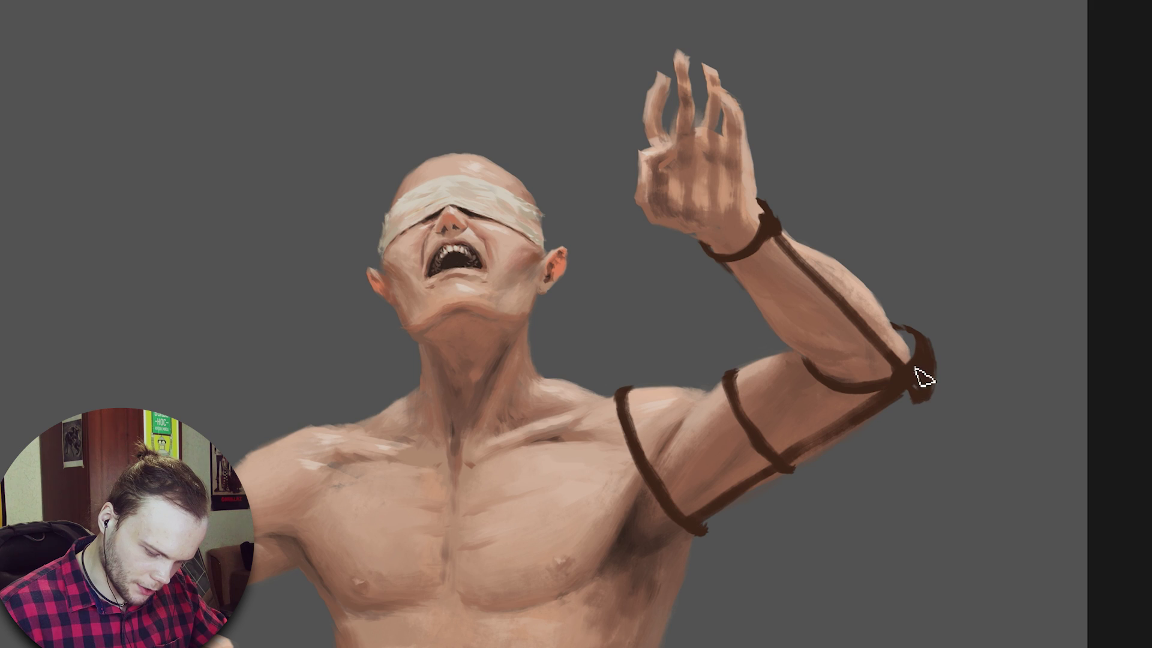
{"action": "left_click_drag", "start_coordinate": [919, 334], "coordinate": [935, 381]}
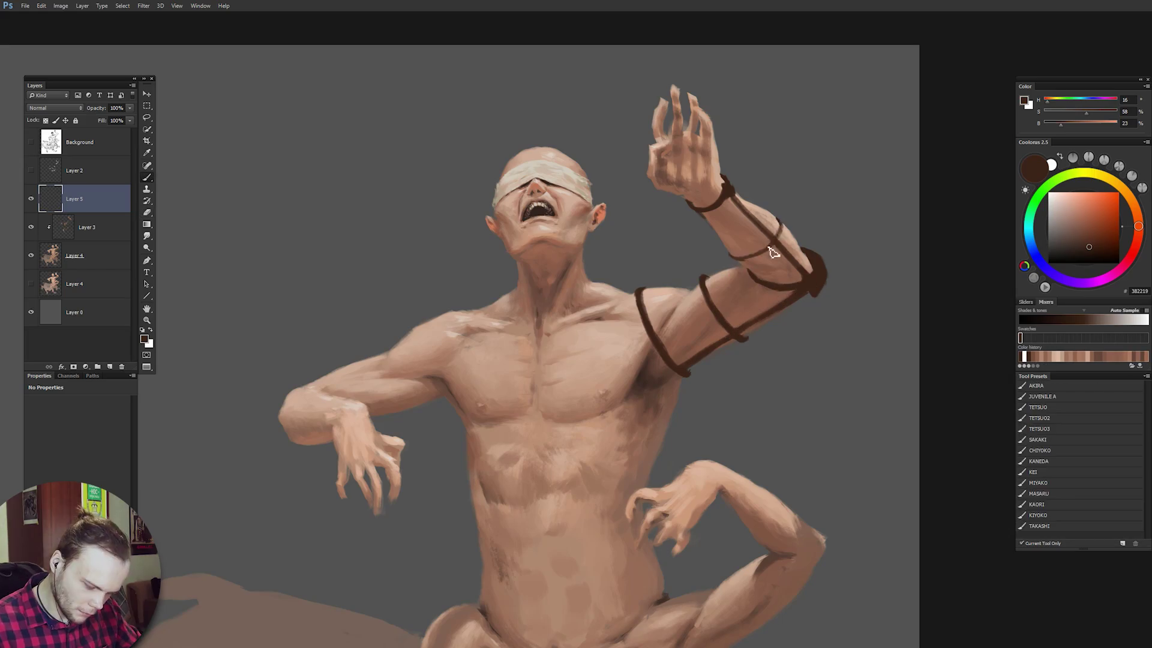
Paint a thick strap band around the middle of the raised forearm, checking its curve in the mirrored canvas.
{"action": "left_click_drag", "start_coordinate": [732, 263], "coordinate": [788, 255]}
{"action": "key", "text": "ctrl+shift+h"}
{"action": "left_click_drag", "start_coordinate": [446, 234], "coordinate": [413, 303]}
{"action": "left_click_drag", "start_coordinate": [491, 359], "coordinate": [520, 247]}
{"action": "key", "text": "ctrl+shift+h"}
Paint a curved dark strap around the shoulder of the lowered arm and a line along the underside of its upper arm.
{"action": "scroll", "coordinate": [835, 351], "scroll_direction": "up", "scroll_amount": 1}
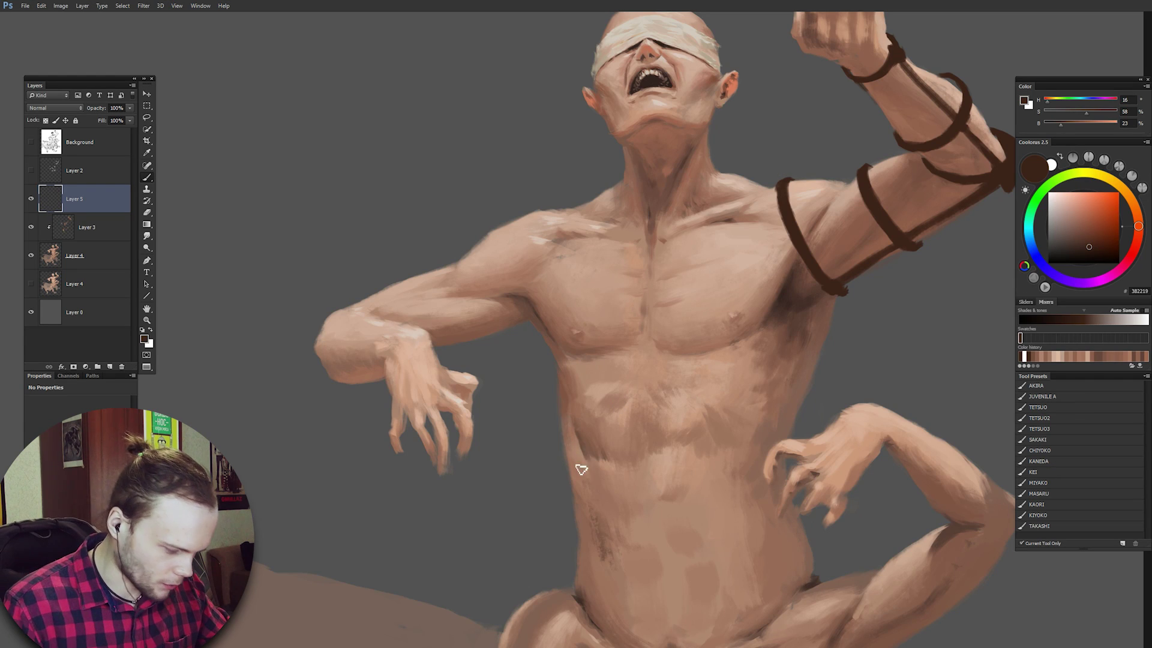
{"action": "left_click_drag", "start_coordinate": [689, 437], "coordinate": [654, 453]}
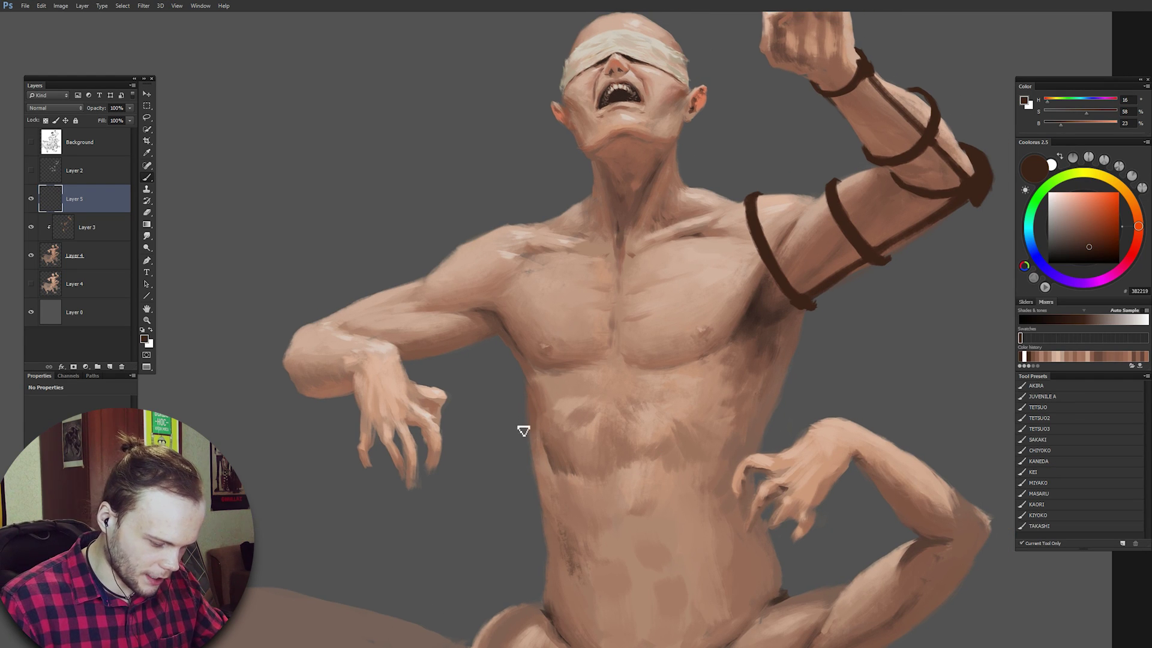
{"action": "left_click_drag", "start_coordinate": [492, 235], "coordinate": [494, 293]}
{"action": "key", "text": "ctrl+z"}
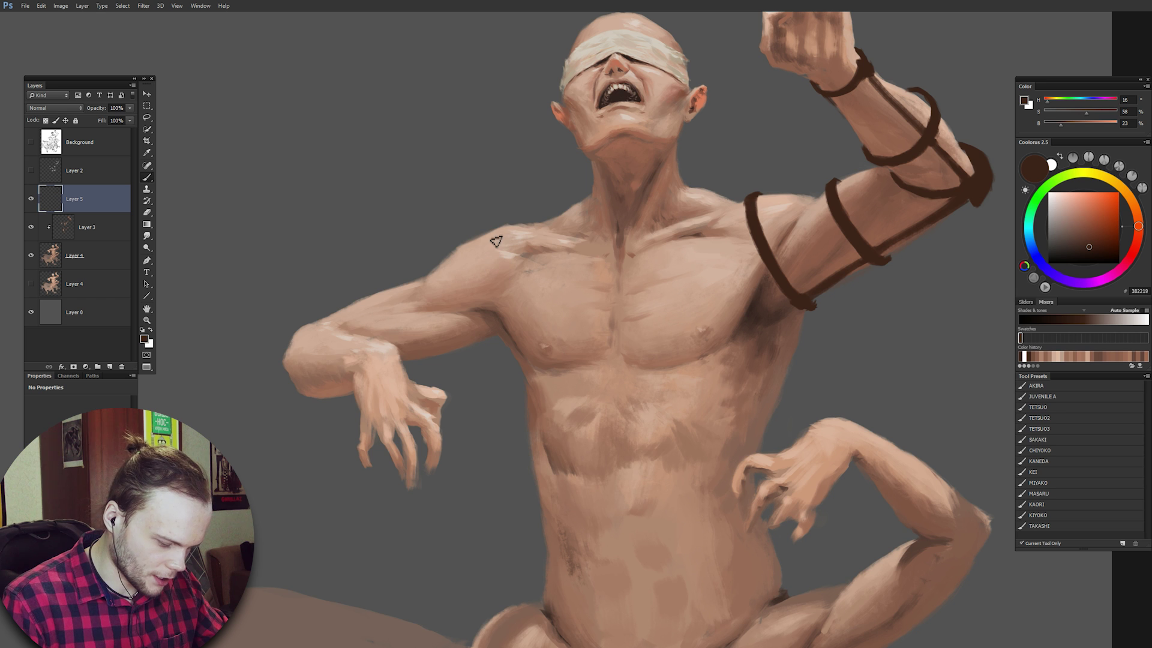
{"action": "left_click_drag", "start_coordinate": [487, 229], "coordinate": [497, 338]}
{"action": "key", "text": "ctrl+z"}
{"action": "left_click_drag", "start_coordinate": [482, 232], "coordinate": [496, 333]}
{"action": "key", "text": "ctrl+z"}
{"action": "left_click_drag", "start_coordinate": [485, 232], "coordinate": [500, 341]}
{"action": "left_click_drag", "start_coordinate": [491, 342], "coordinate": [581, 332]}
{"action": "left_click_drag", "start_coordinate": [985, 138], "coordinate": [842, 177]}
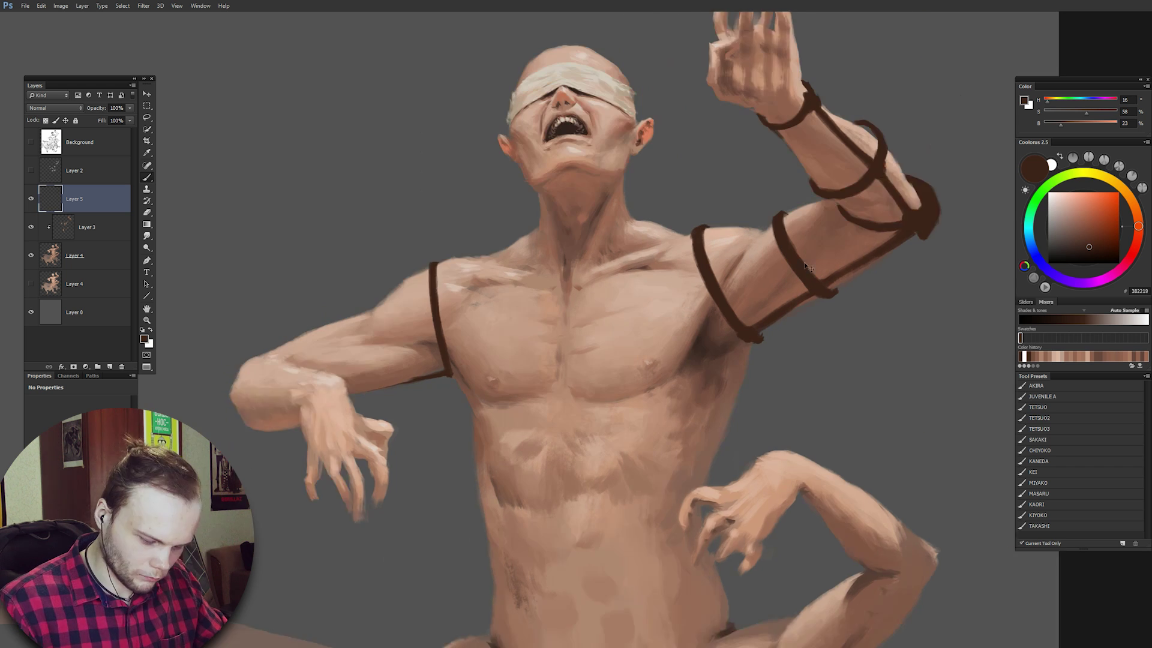
Paint a strap line along the top of the lowered arm from shoulder to elbow, ending in a dark elbow cap.
{"action": "left_click_drag", "start_coordinate": [444, 264], "coordinate": [535, 262]}
{"action": "left_click_drag", "start_coordinate": [523, 259], "coordinate": [345, 349]}
{"action": "left_click_drag", "start_coordinate": [425, 308], "coordinate": [339, 423]}
{"action": "mouse_move", "coordinate": [334, 361]}
{"action": "left_mouse_down"}
{"action": "mouse_move", "coordinate": [316, 385]}
{"action": "mouse_move", "coordinate": [341, 424]}
{"action": "mouse_move", "coordinate": [312, 384]}
{"action": "left_mouse_up"}
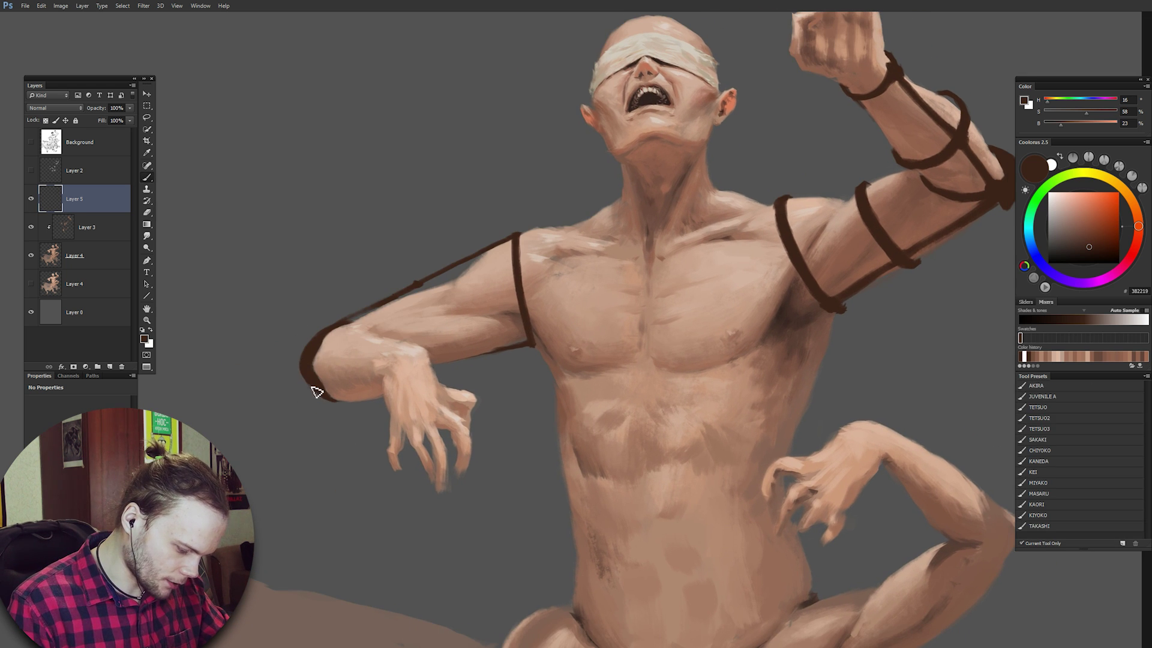
Paint a strap along the lowered arm's forearm, crossed by curved bands around the mid-forearm and wrist.
{"action": "key", "text": "e"}
{"action": "left_click_drag", "start_coordinate": [303, 339], "coordinate": [279, 348]}
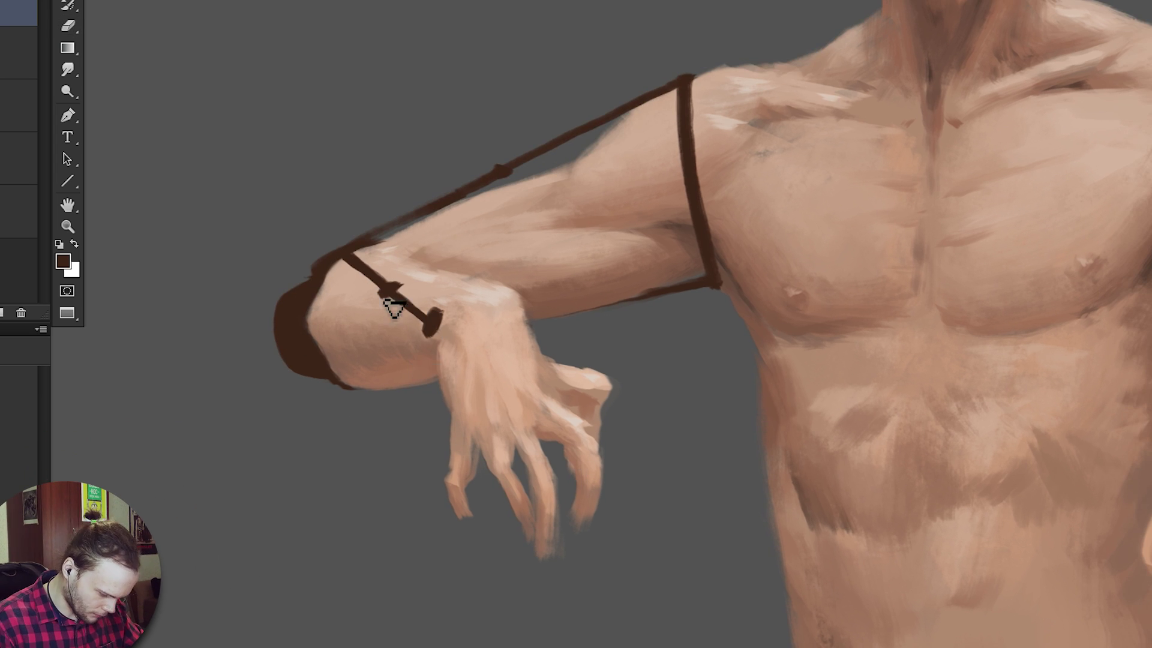
{"action": "left_click_drag", "start_coordinate": [431, 360], "coordinate": [531, 317]}
{"action": "mouse_move", "coordinate": [379, 299]}
{"action": "left_mouse_down"}
{"action": "mouse_move", "coordinate": [378, 368]}
{"action": "mouse_move", "coordinate": [452, 276]}
{"action": "left_mouse_up"}
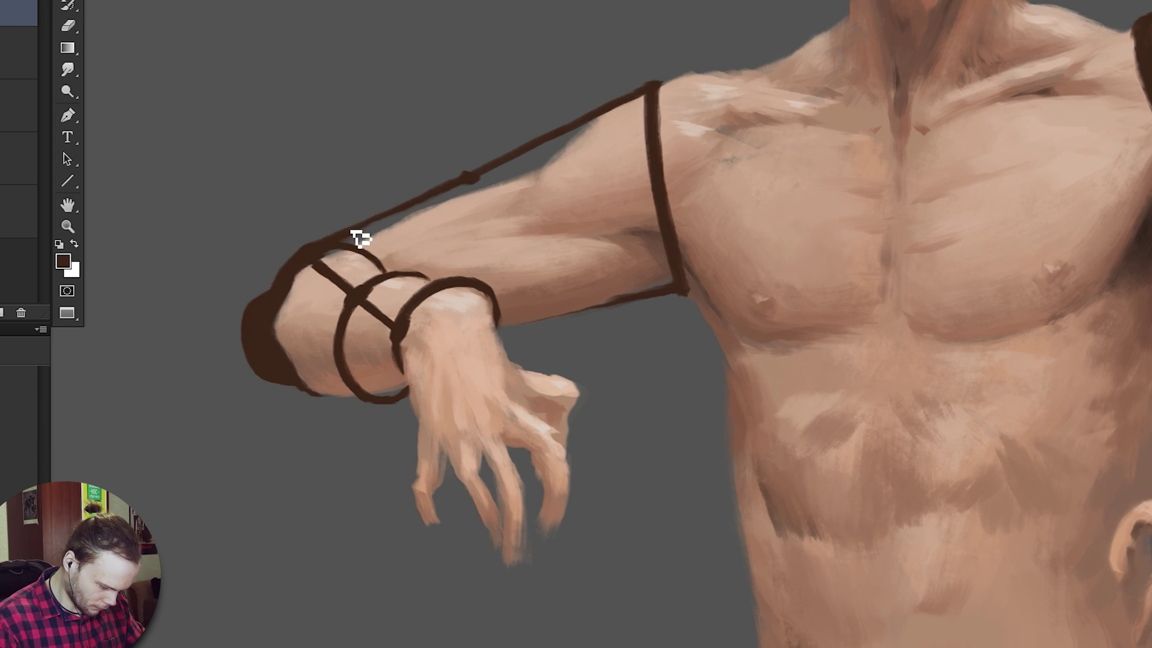
Thicken the lowered arm's shoulder strap and paint a dark band around the middle of its upper arm.
{"action": "left_click_drag", "start_coordinate": [653, 87], "coordinate": [683, 292]}
{"action": "left_click_drag", "start_coordinate": [473, 178], "coordinate": [505, 270]}
{"action": "key", "text": "e"}
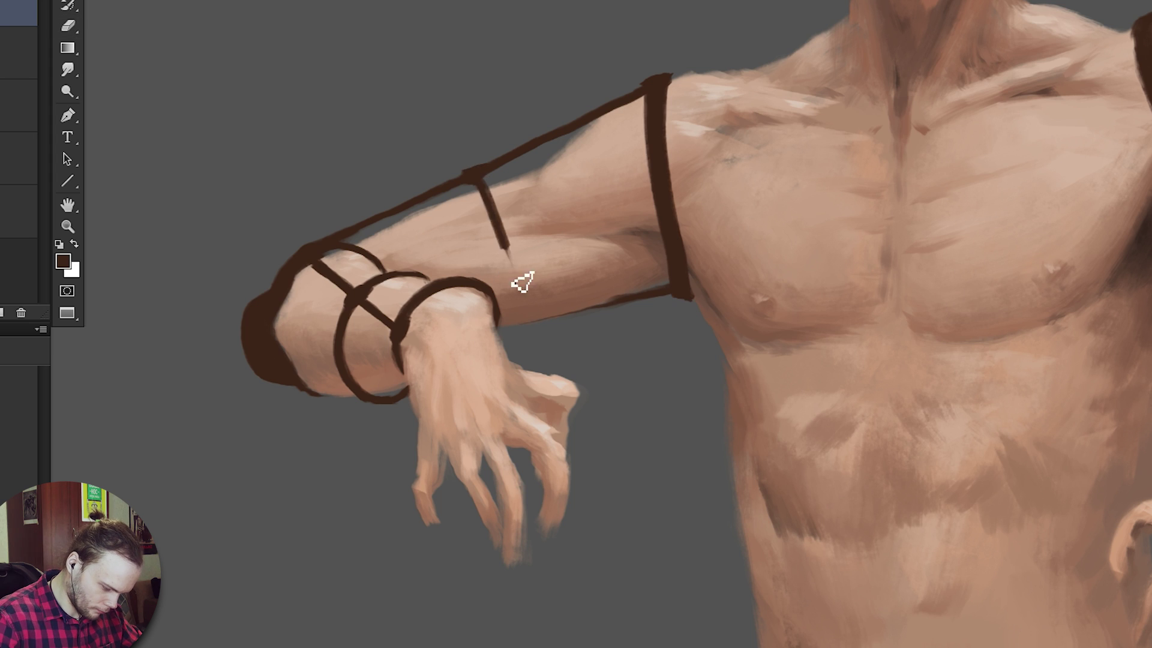
{"action": "key", "text": "b"}
{"action": "left_click_drag", "start_coordinate": [477, 180], "coordinate": [519, 327]}
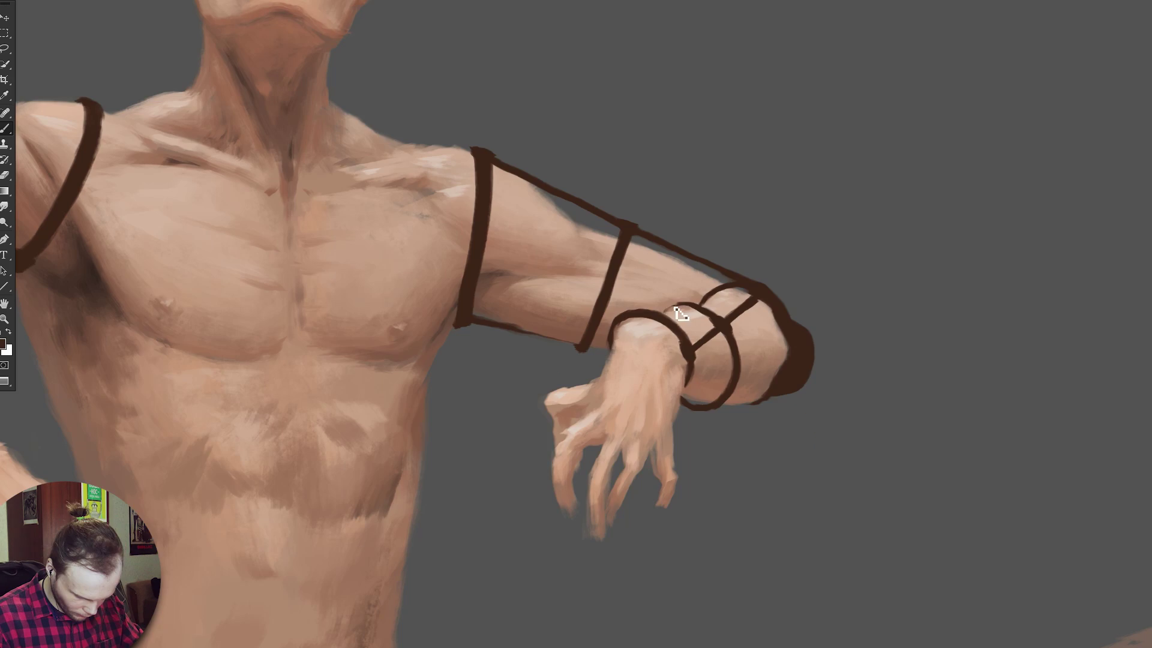
{"action": "key", "text": "ctrl+minus"}
{"action": "left_click_drag", "start_coordinate": [708, 342], "coordinate": [734, 268]}
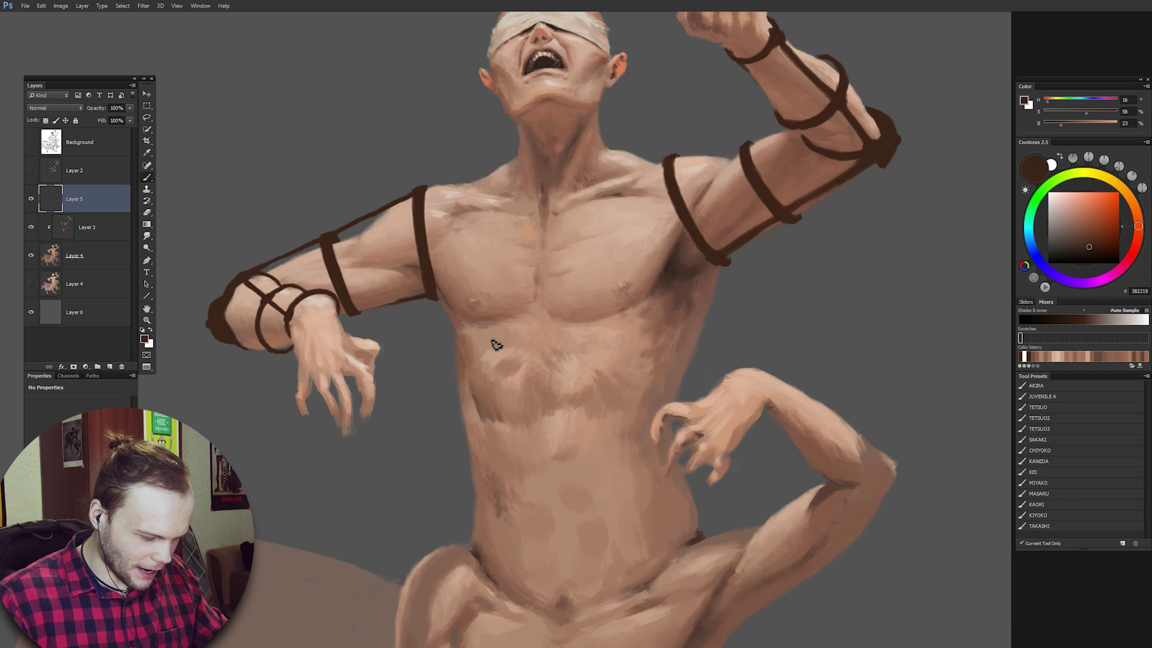
{"action": "left_click_drag", "start_coordinate": [765, 228], "coordinate": [777, 302]}
{"action": "mouse_move", "coordinate": [696, 217]}
{"action": "left_mouse_down"}
{"action": "mouse_move", "coordinate": [649, 278]}
{"action": "mouse_move", "coordinate": [771, 380]}
{"action": "mouse_move", "coordinate": [702, 231]}
{"action": "left_mouse_up"}
{"action": "mouse_move", "coordinate": [444, 242]}
{"action": "left_mouse_down"}
{"action": "mouse_move", "coordinate": [461, 398]}
{"action": "mouse_move", "coordinate": [474, 250]}
{"action": "left_mouse_up"}
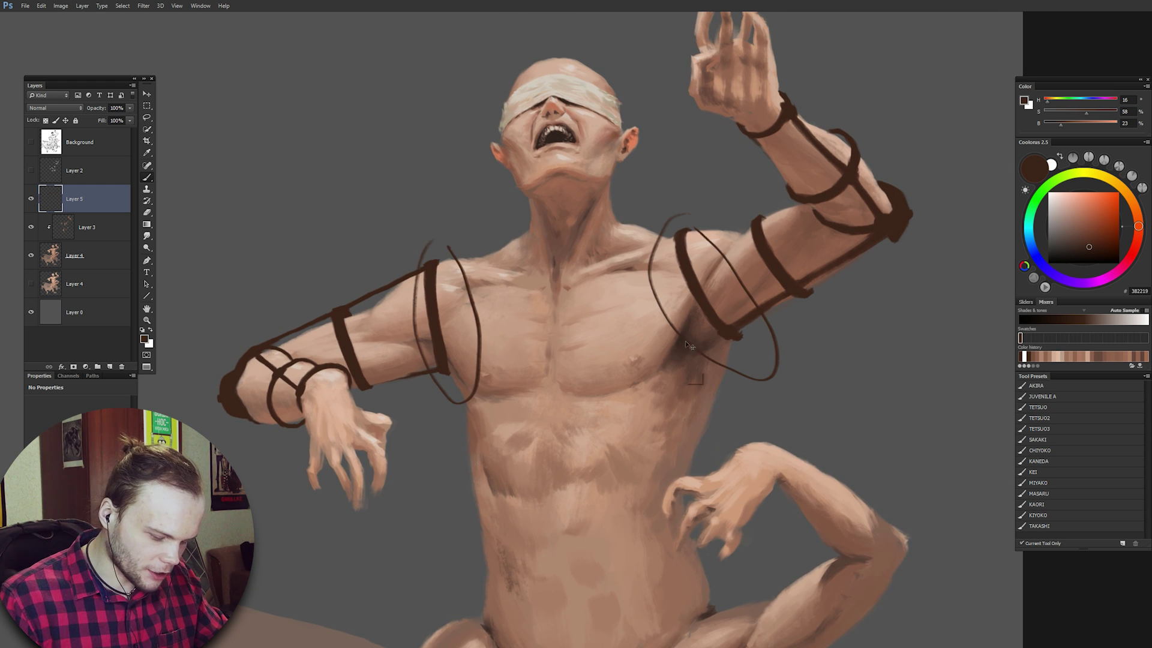
{"action": "key", "text": "ctrl+alt+z"}
{"action": "key", "text": "ctrl+alt+z"}
{"action": "left_click_drag", "start_coordinate": [699, 286], "coordinate": [437, 310]}
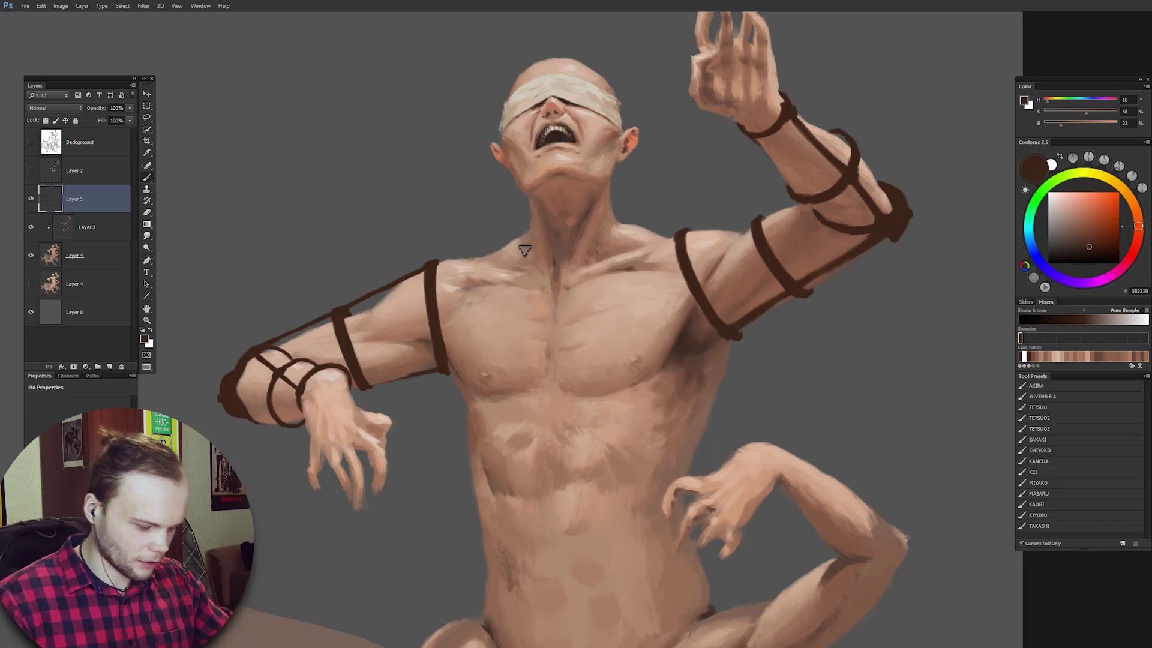
{"action": "mouse_move", "coordinate": [500, 241]}
{"action": "left_mouse_down"}
{"action": "mouse_move", "coordinate": [556, 302]}
{"action": "mouse_move", "coordinate": [519, 312]}
{"action": "left_mouse_up"}
{"action": "left_click_drag", "start_coordinate": [396, 358], "coordinate": [324, 354]}
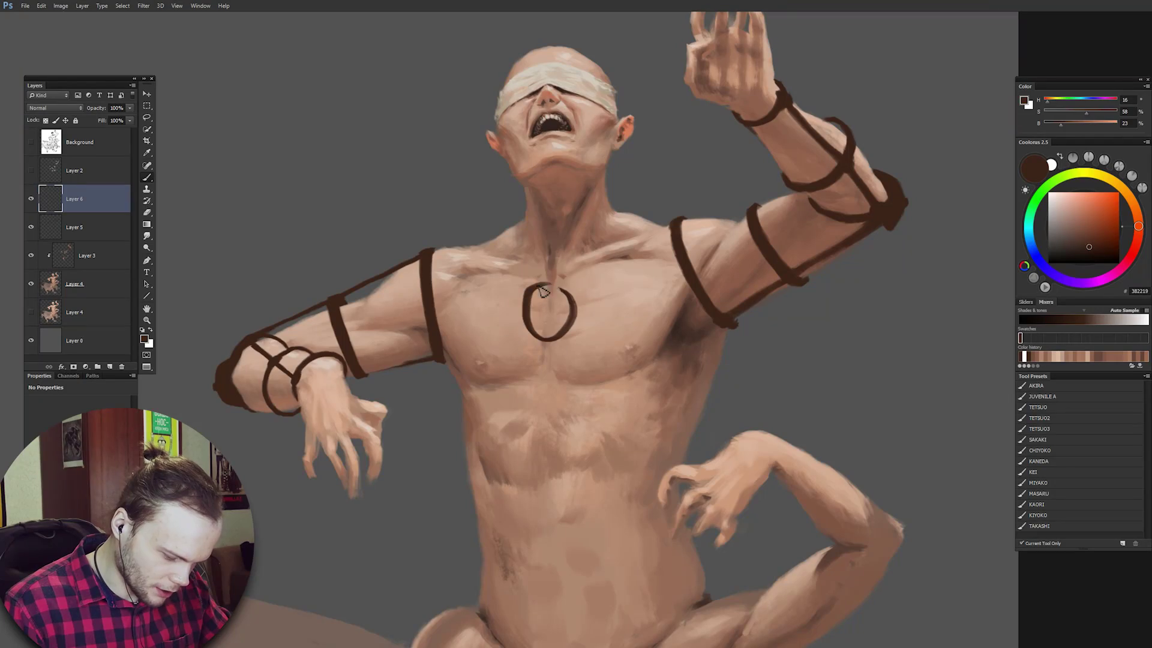
{"action": "mouse_move", "coordinate": [543, 291]}
{"action": "left_mouse_down"}
{"action": "mouse_move", "coordinate": [525, 325]}
{"action": "mouse_move", "coordinate": [570, 328]}
{"action": "left_mouse_up"}
{"action": "left_click_drag", "start_coordinate": [592, 389], "coordinate": [521, 408]}
{"action": "left_click_drag", "start_coordinate": [583, 387], "coordinate": [633, 415]}
{"action": "key", "text": "ctrl+z"}
{"action": "left_click_drag", "start_coordinate": [604, 378], "coordinate": [630, 366]}
On a new layer, paint a thick horizontal strap under the pectorals with side straps running up to both shoulder bands.
{"action": "left_click_drag", "start_coordinate": [467, 428], "coordinate": [725, 433]}
{"action": "left_click_drag", "start_coordinate": [730, 319], "coordinate": [679, 421]}
{"action": "left_click_drag", "start_coordinate": [447, 374], "coordinate": [464, 436]}
{"action": "key", "text": "ctrl+z"}
{"action": "left_click_drag", "start_coordinate": [837, 435], "coordinate": [831, 447]}
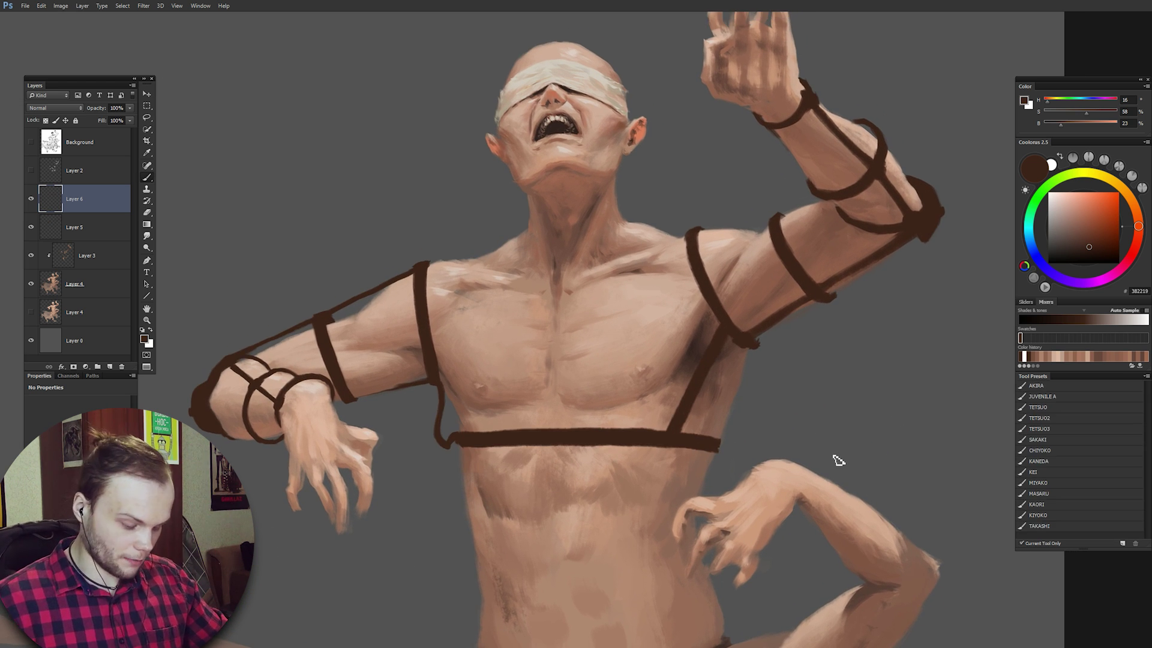
{"action": "left_click_drag", "start_coordinate": [470, 438], "coordinate": [459, 449]}
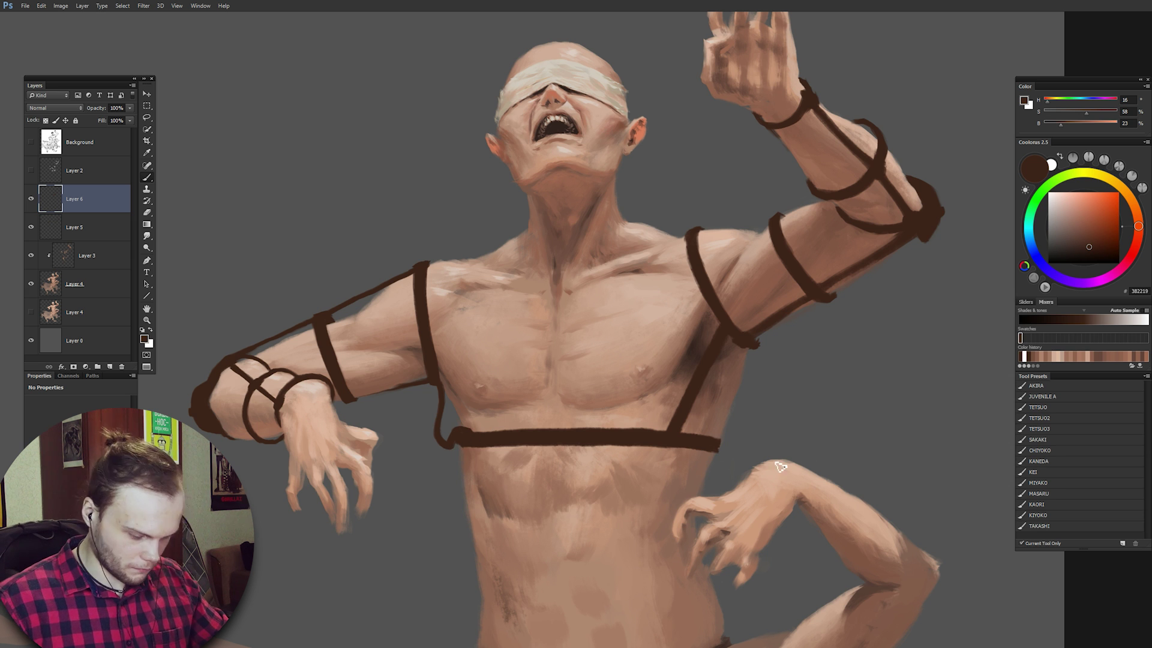
{"action": "left_click_drag", "start_coordinate": [582, 506], "coordinate": [569, 515]}
{"action": "scroll", "coordinate": [718, 472], "scroll_direction": "left", "scroll_amount": 1}
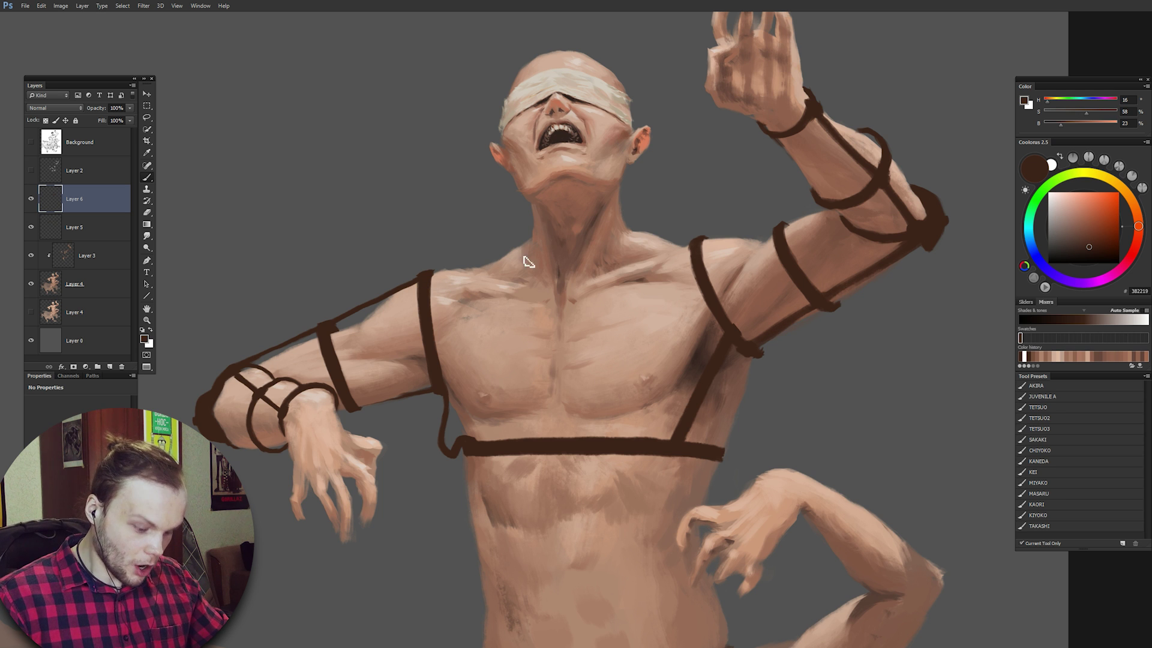
Paint a curved collar strap across the base of the neck and a vertical strap from it down to the chest strap.
{"action": "left_click_drag", "start_coordinate": [543, 247], "coordinate": [622, 233]}
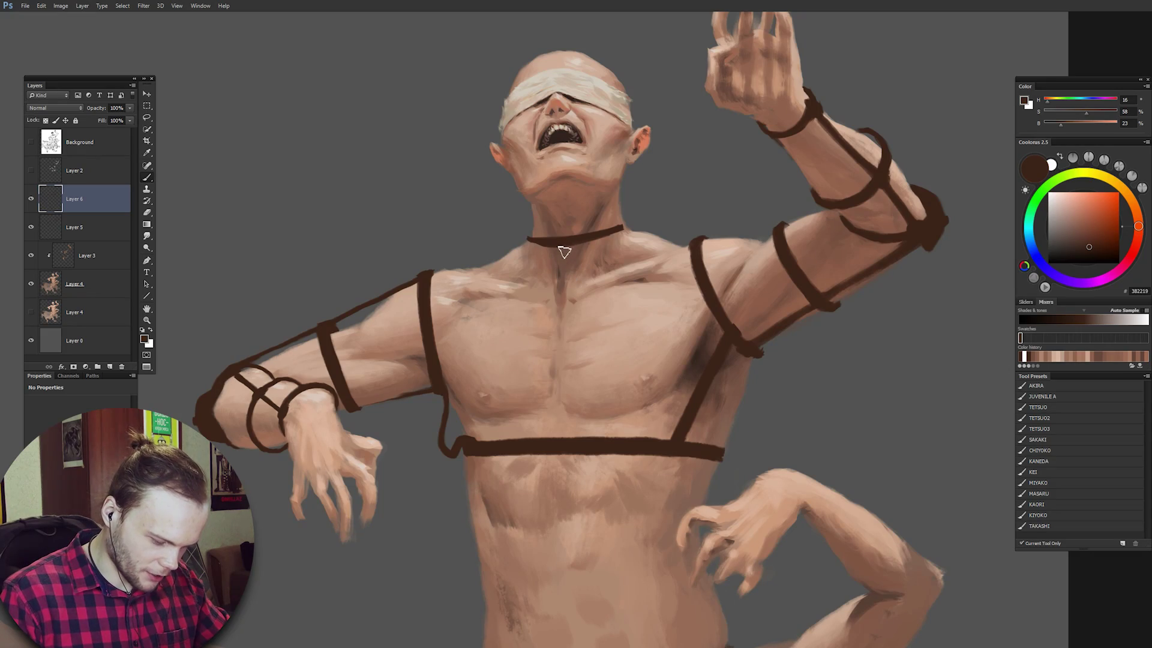
{"action": "left_click_drag", "start_coordinate": [563, 246], "coordinate": [555, 447]}
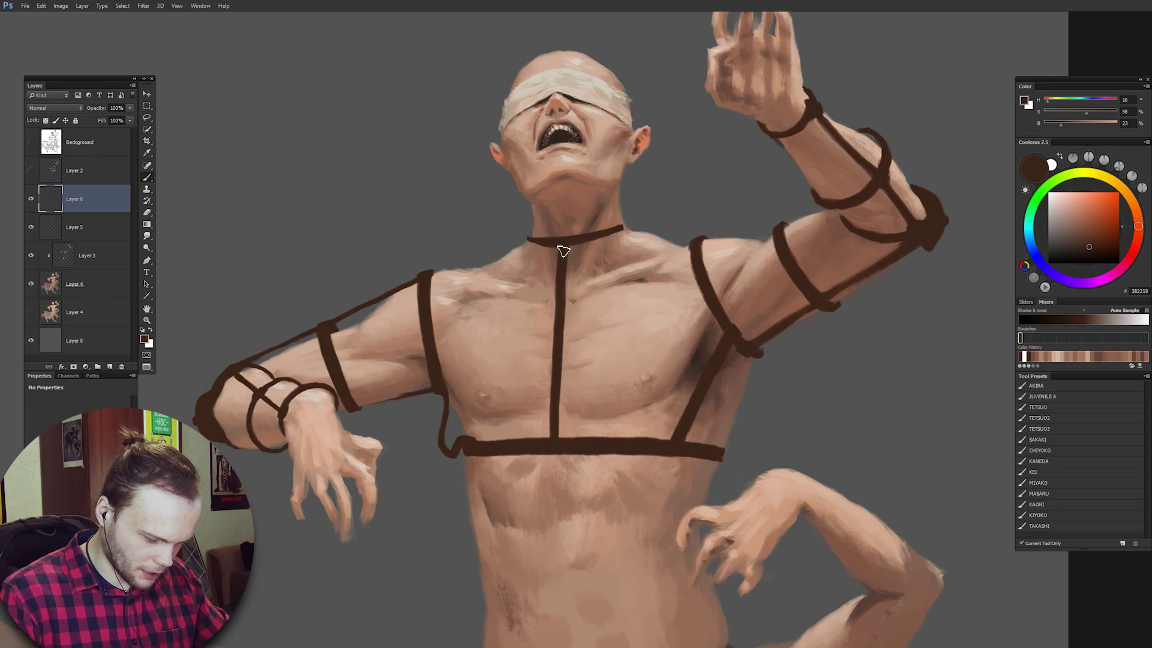
{"action": "left_click_drag", "start_coordinate": [561, 284], "coordinate": [555, 438]}
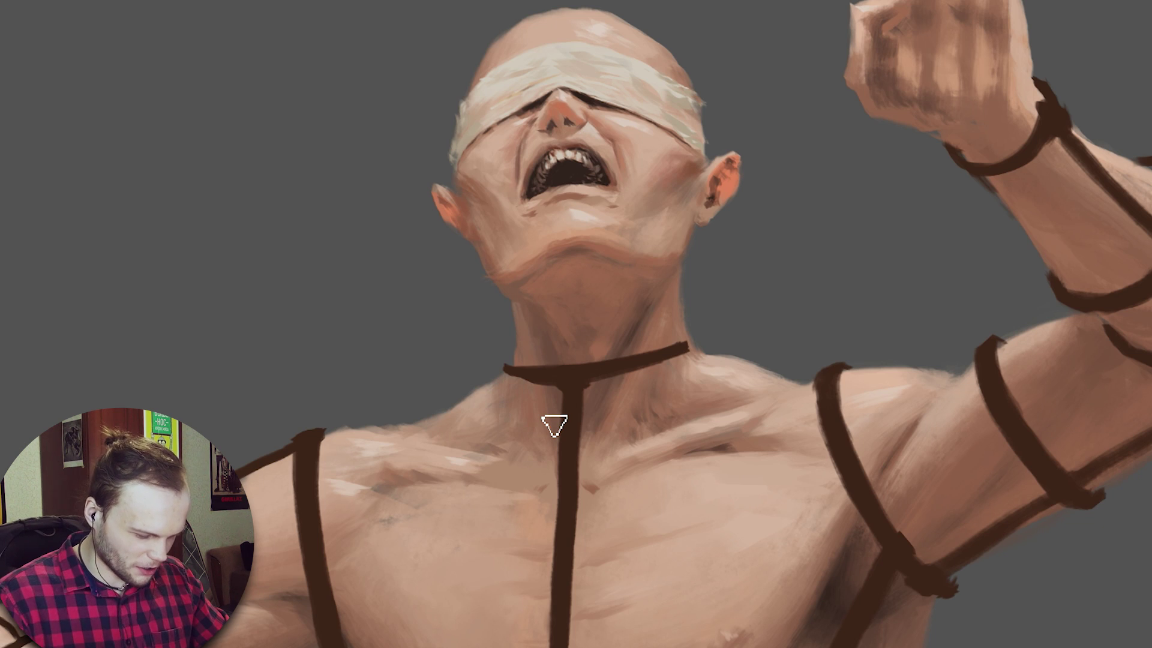
{"action": "left_click_drag", "start_coordinate": [552, 542], "coordinate": [364, 555]}
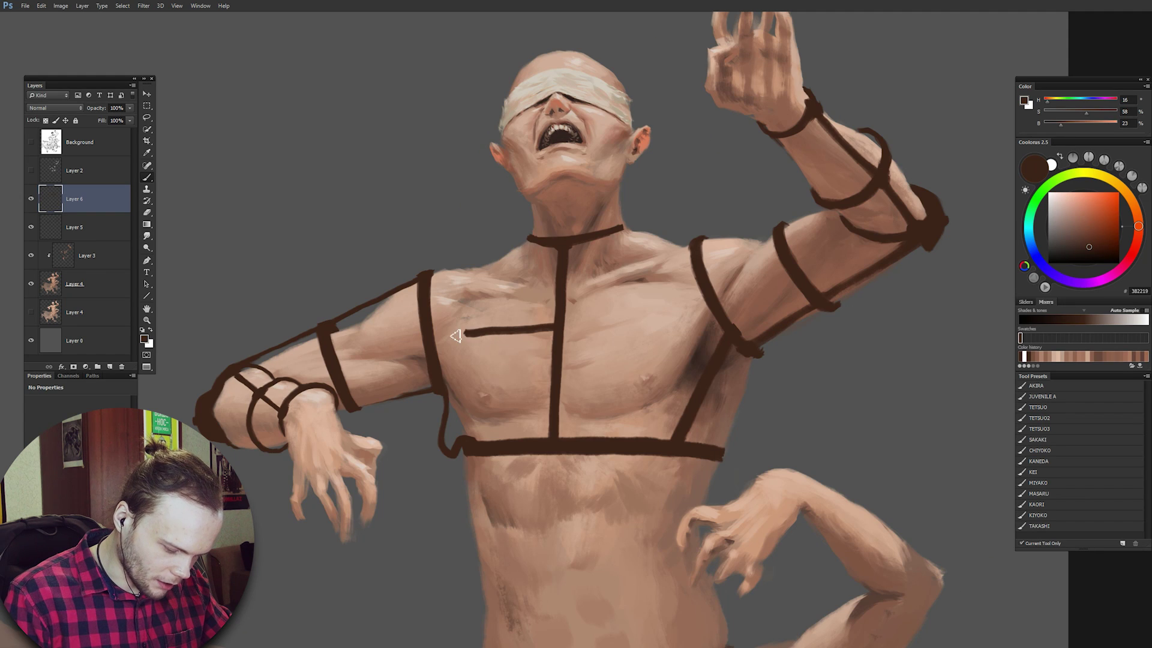
{"action": "left_click_drag", "start_coordinate": [456, 336], "coordinate": [434, 339]}
{"action": "key", "text": "ctrl+z"}
{"action": "left_click_drag", "start_coordinate": [561, 325], "coordinate": [431, 339]}
{"action": "left_click_drag", "start_coordinate": [530, 241], "coordinate": [428, 278]}
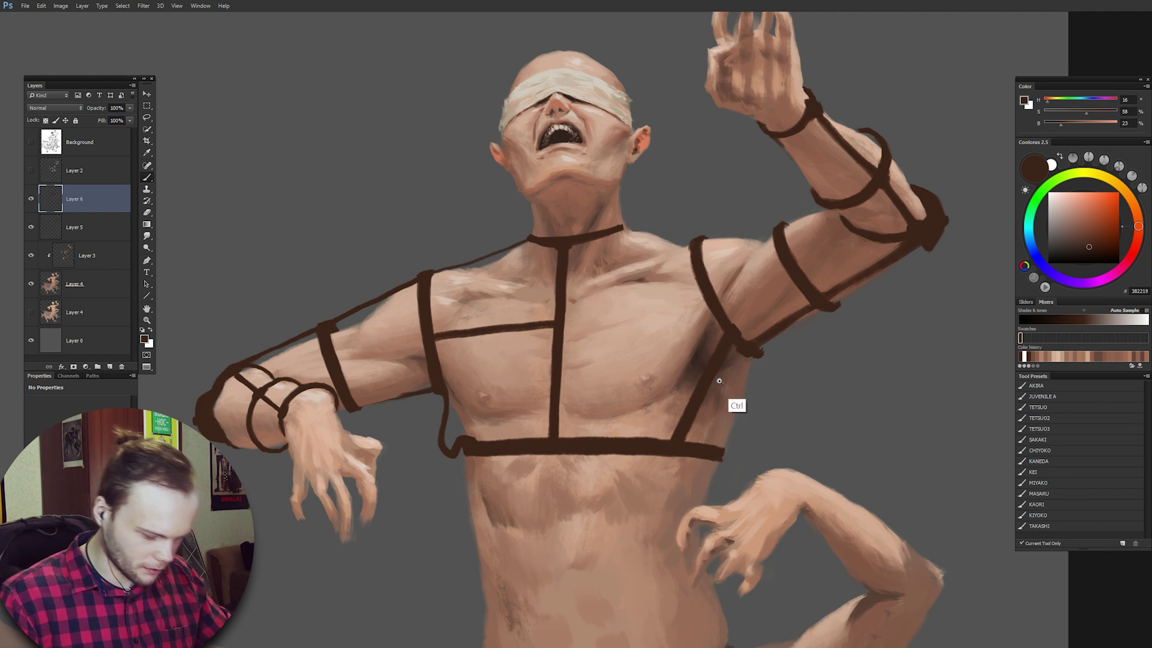
{"action": "left_click_drag", "start_coordinate": [721, 379], "coordinate": [694, 414]}
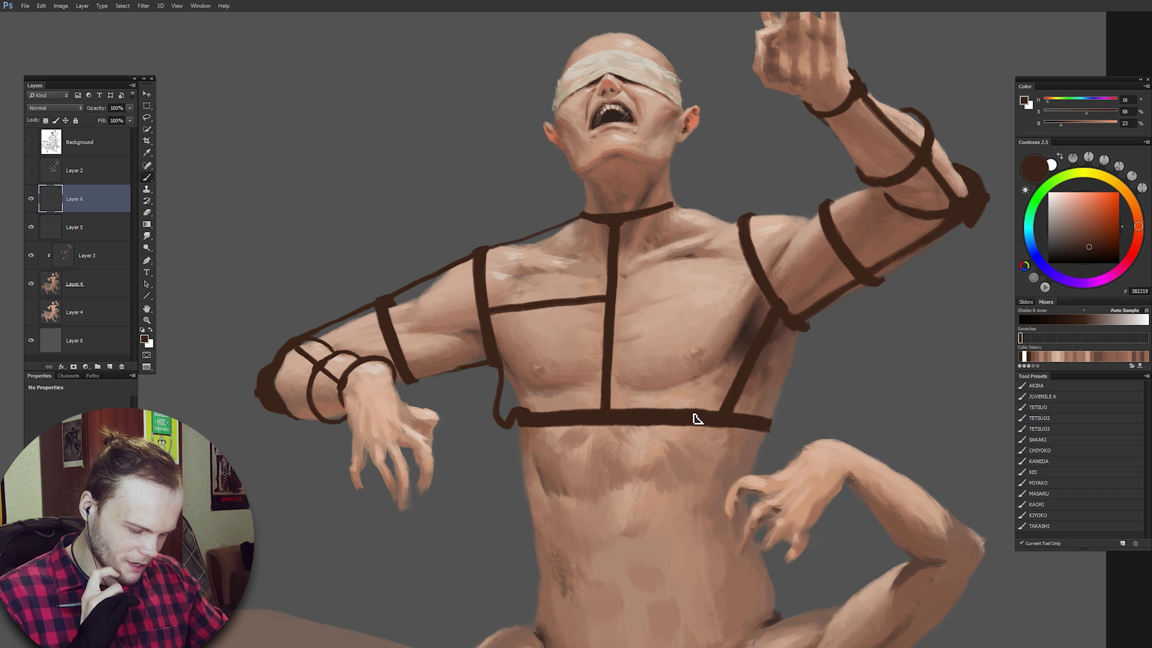
{"action": "key", "text": "ctrl+alt+z"}
{"action": "key", "text": "ctrl+alt+z"}
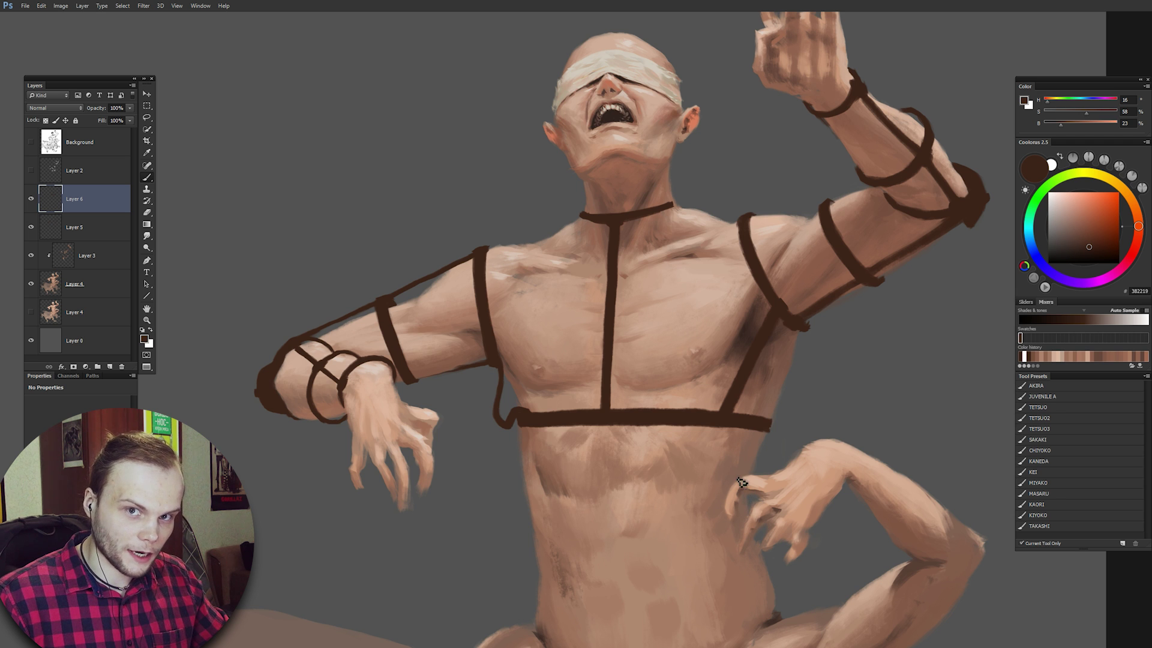
Paint thin straps along the tops of both shoulders, joining the collar to the shoulder bands, and check the harness in the mirrored canvas.
{"action": "left_click_drag", "start_coordinate": [651, 286], "coordinate": [633, 293]}
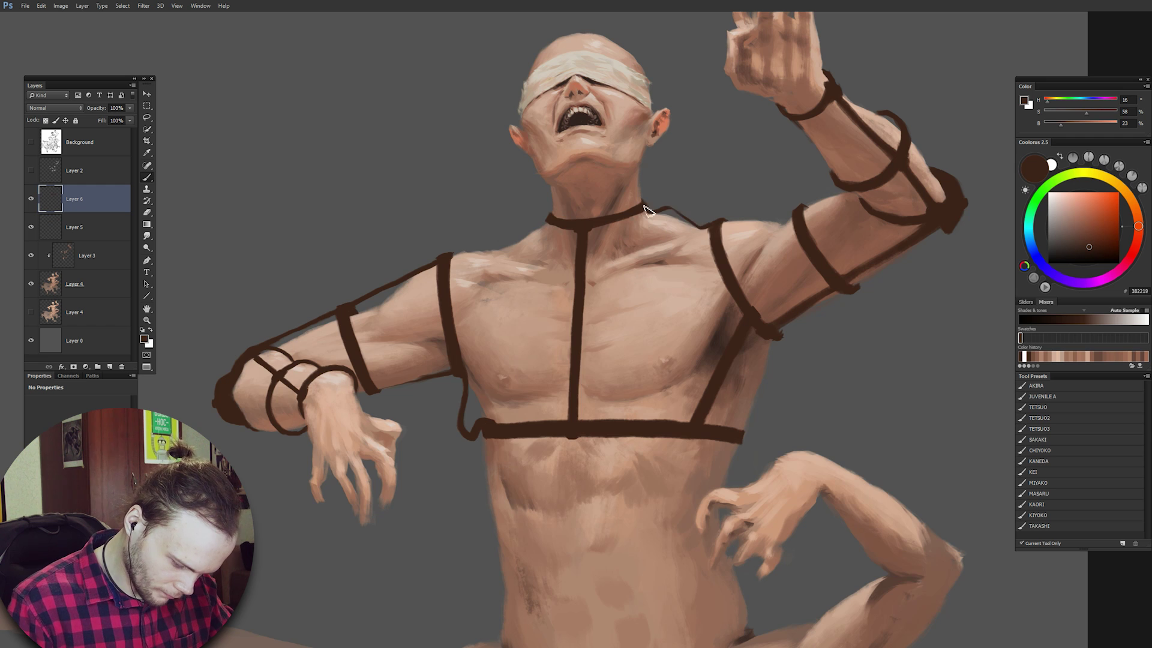
{"action": "key", "text": "ctrl+minus"}
{"action": "left_click_drag", "start_coordinate": [803, 368], "coordinate": [840, 647]}
{"action": "key", "text": "ctrl+0"}
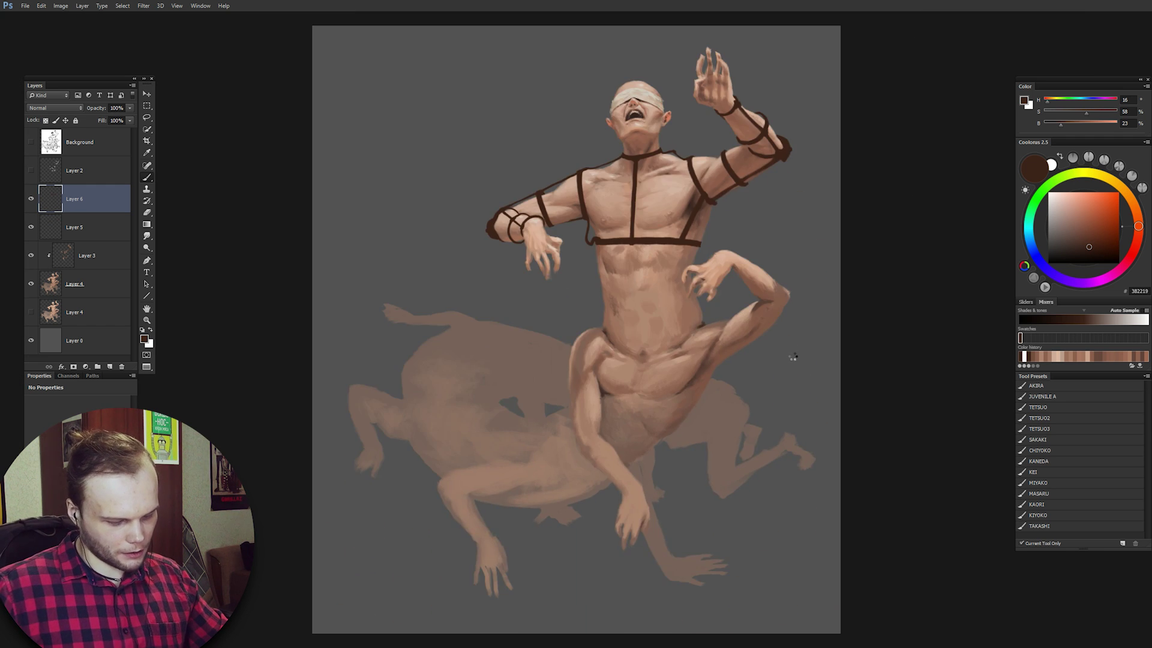
{"action": "key", "text": "ctrl+shift+h"}
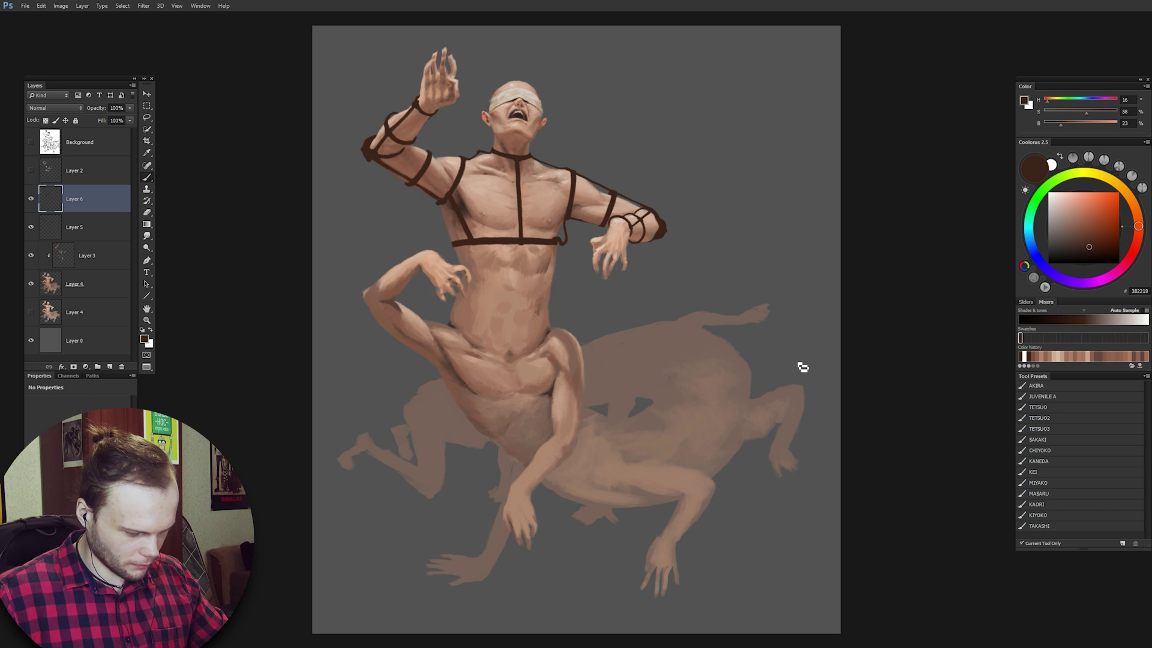
{"action": "key", "text": "ctrl+shift+h"}
Paint short loose strap ends hanging below the chest strap's centre, beside the armpit strap and at the chest's outer edge.
{"action": "mouse_move", "coordinate": [731, 116]}
{"action": "left_mouse_down"}
{"action": "mouse_move", "coordinate": [550, 354]}
{"action": "mouse_move", "coordinate": [540, 390]}
{"action": "mouse_move", "coordinate": [557, 350]}
{"action": "left_mouse_up"}
{"action": "left_click_drag", "start_coordinate": [627, 392], "coordinate": [610, 399]}
{"action": "key", "text": "e"}
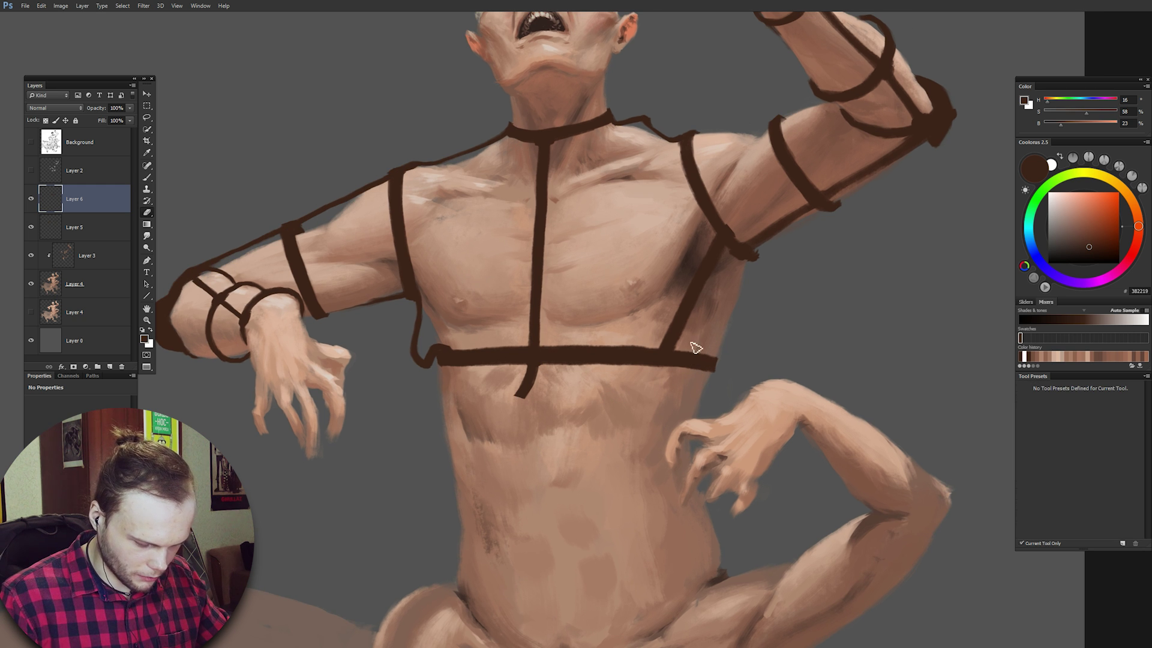
{"action": "key", "text": "b"}
{"action": "mouse_move", "coordinate": [699, 285]}
{"action": "left_mouse_down"}
{"action": "mouse_move", "coordinate": [708, 315]}
{"action": "mouse_move", "coordinate": [740, 279]}
{"action": "left_mouse_up"}
{"action": "left_click_drag", "start_coordinate": [454, 348], "coordinate": [449, 365]}
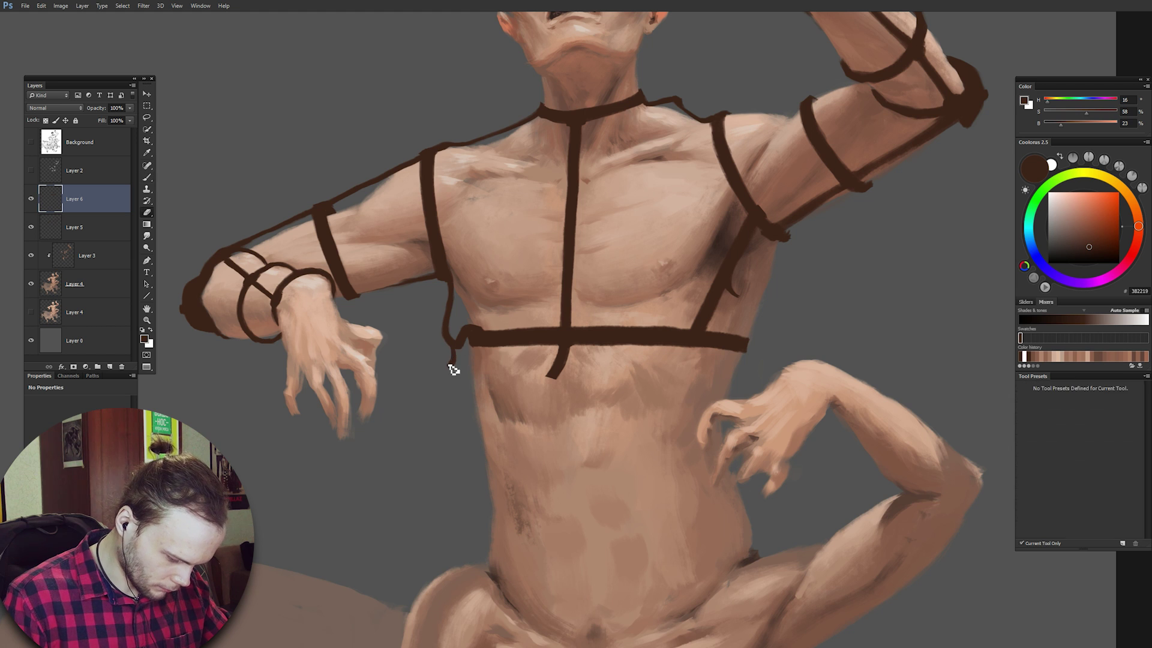
Merge the chest harness layer down into the arm strap layer, Layer 5.
{"action": "left_click_drag", "start_coordinate": [829, 357], "coordinate": [837, 411]}
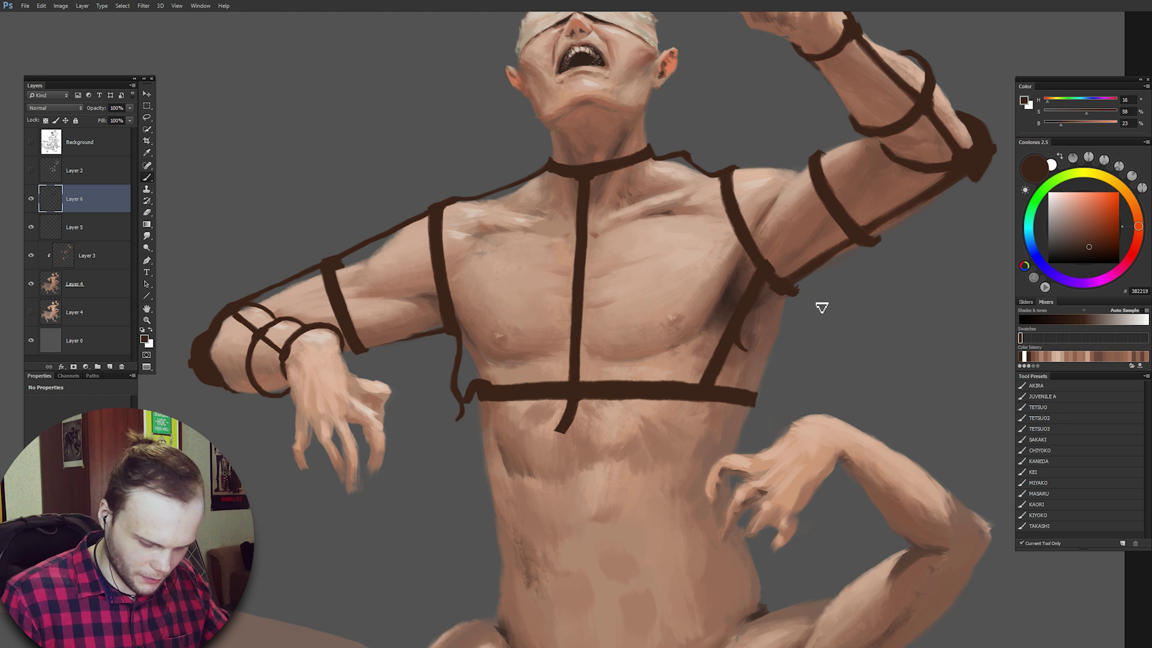
{"action": "key", "text": "ctrl+e"}
{"action": "left_click_drag", "start_coordinate": [795, 292], "coordinate": [740, 328]}
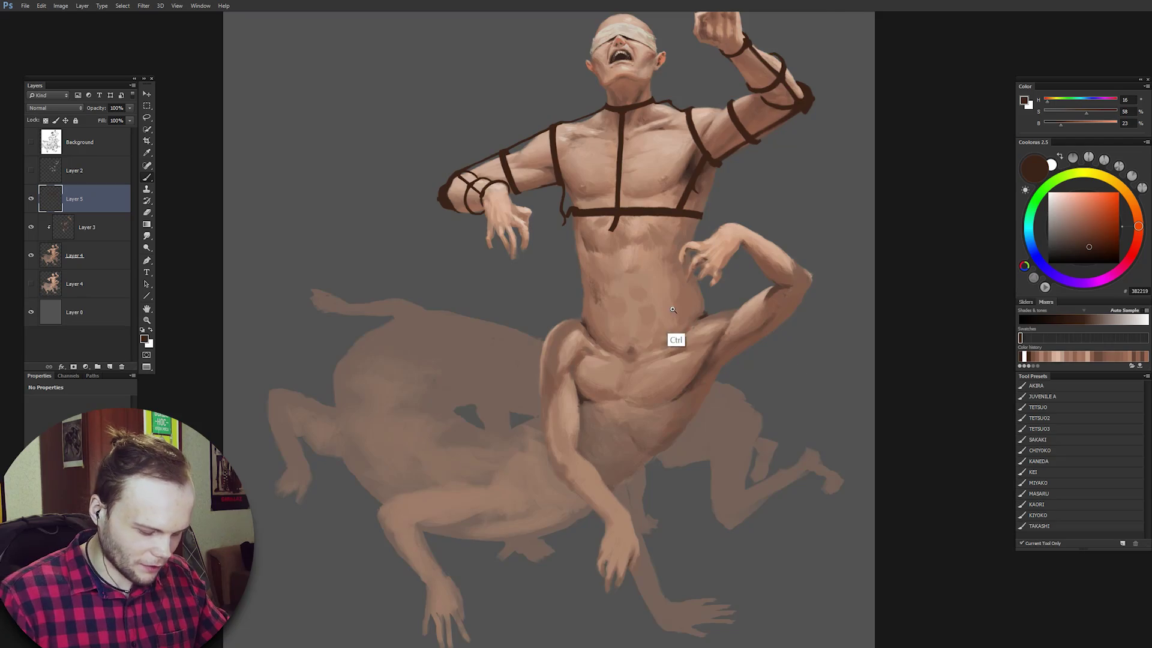
Retouch the collarbone and shoulder skin on Layer 3 with light skin tones sampled from the torso.
{"action": "left_click", "coordinate": [676, 340], "text": "ctrl"}
{"action": "left_click_drag", "start_coordinate": [705, 333], "coordinate": [690, 396]}
{"action": "left_click_drag", "start_coordinate": [713, 312], "coordinate": [722, 372]}
{"action": "left_click_drag", "start_coordinate": [715, 322], "coordinate": [707, 365]}
{"action": "left_click", "coordinate": [592, 240], "text": "alt"}
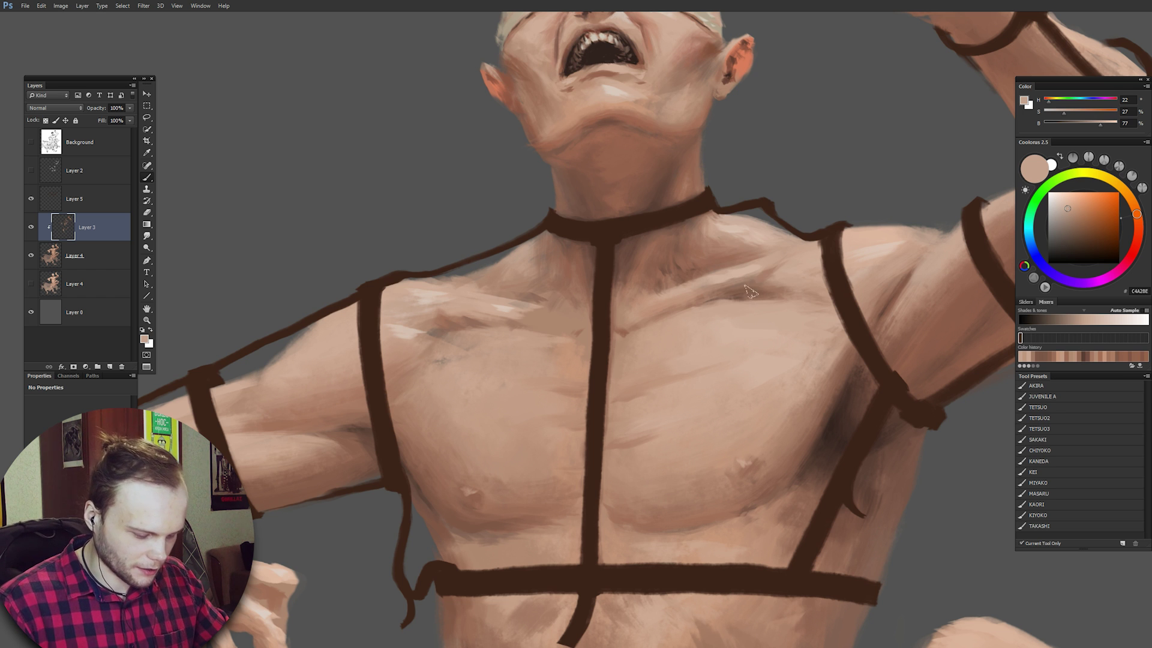
{"action": "scroll", "coordinate": [749, 284], "scroll_direction": "down", "scroll_amount": 1}
{"action": "left_click", "coordinate": [798, 253], "text": "alt"}
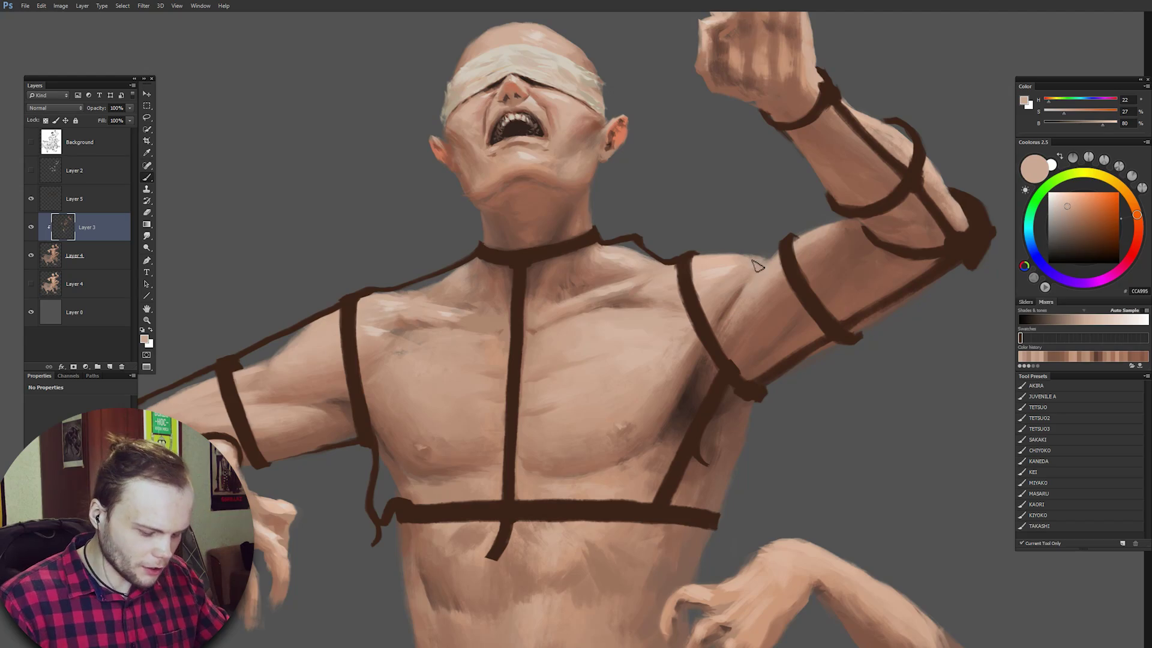
Add a new clipped layer above Layer 3 and set its blending mode to Multiply.
{"action": "key", "text": "ctrl+shift+alt+n"}
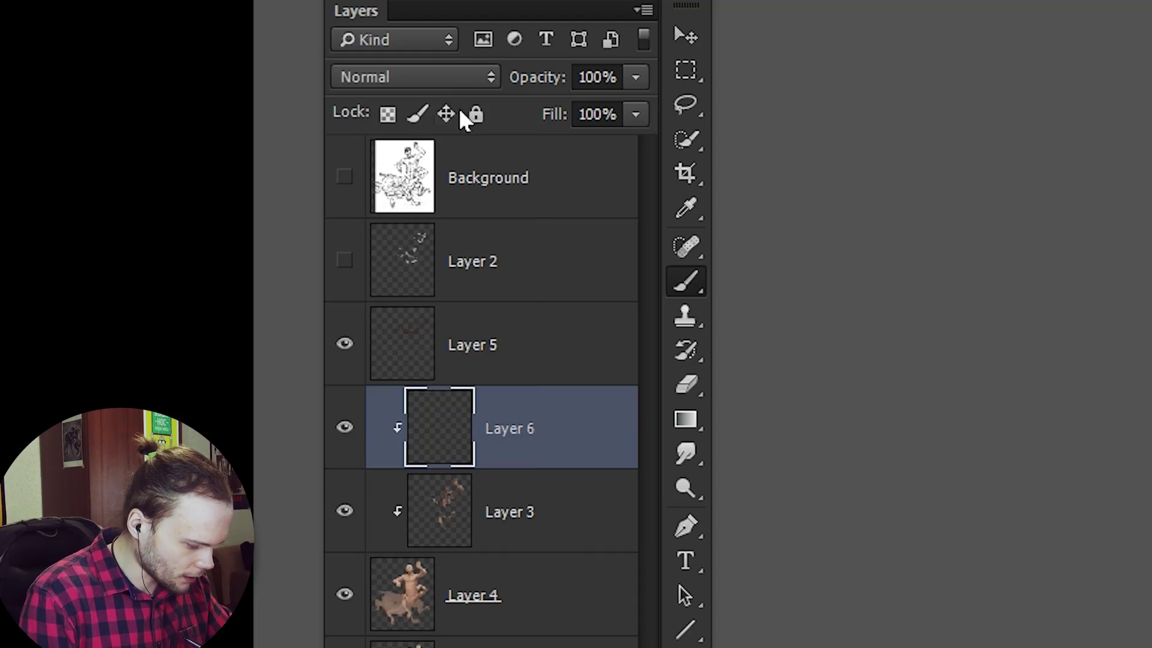
{"action": "left_click", "coordinate": [66, 108]}
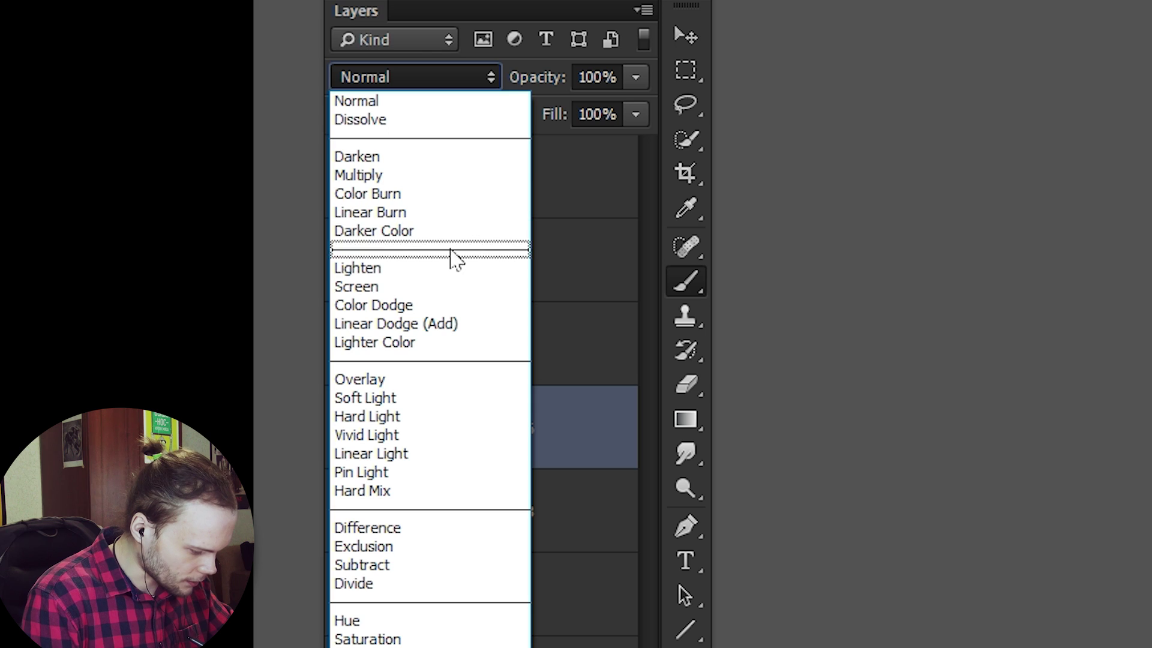
{"action": "left_click", "coordinate": [440, 180]}
{"action": "mouse_move", "coordinate": [573, 281]}
{"action": "left_mouse_down"}
{"action": "mouse_move", "coordinate": [605, 293]}
{"action": "mouse_move", "coordinate": [669, 386]}
{"action": "left_mouse_up"}
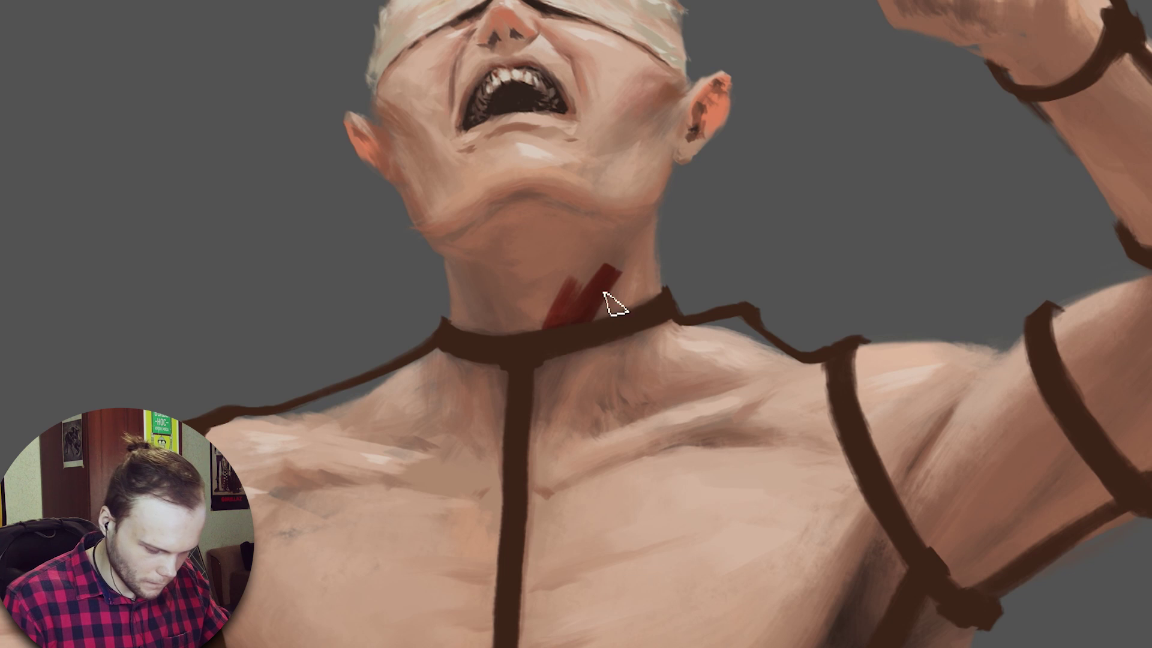
{"action": "key", "text": "ctrl+z"}
{"action": "left_click_drag", "start_coordinate": [592, 311], "coordinate": [636, 413]}
{"action": "key", "text": "ctrl+z"}
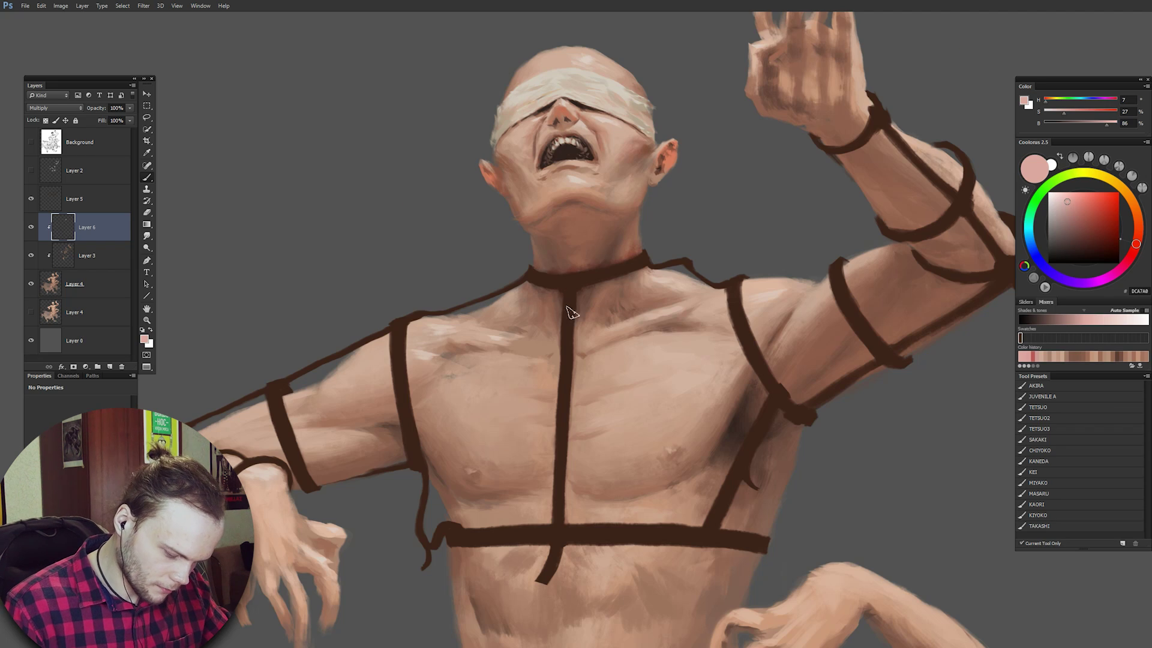
Paint soft red irritation on the skin along the shoulder bands, beneath the blindfold and along the chest strap.
{"action": "mouse_move", "coordinate": [758, 373]}
{"action": "left_mouse_down"}
{"action": "mouse_move", "coordinate": [737, 346]}
{"action": "mouse_move", "coordinate": [746, 288]}
{"action": "mouse_move", "coordinate": [737, 341]}
{"action": "left_mouse_up"}
{"action": "left_click_drag", "start_coordinate": [763, 345], "coordinate": [743, 306]}
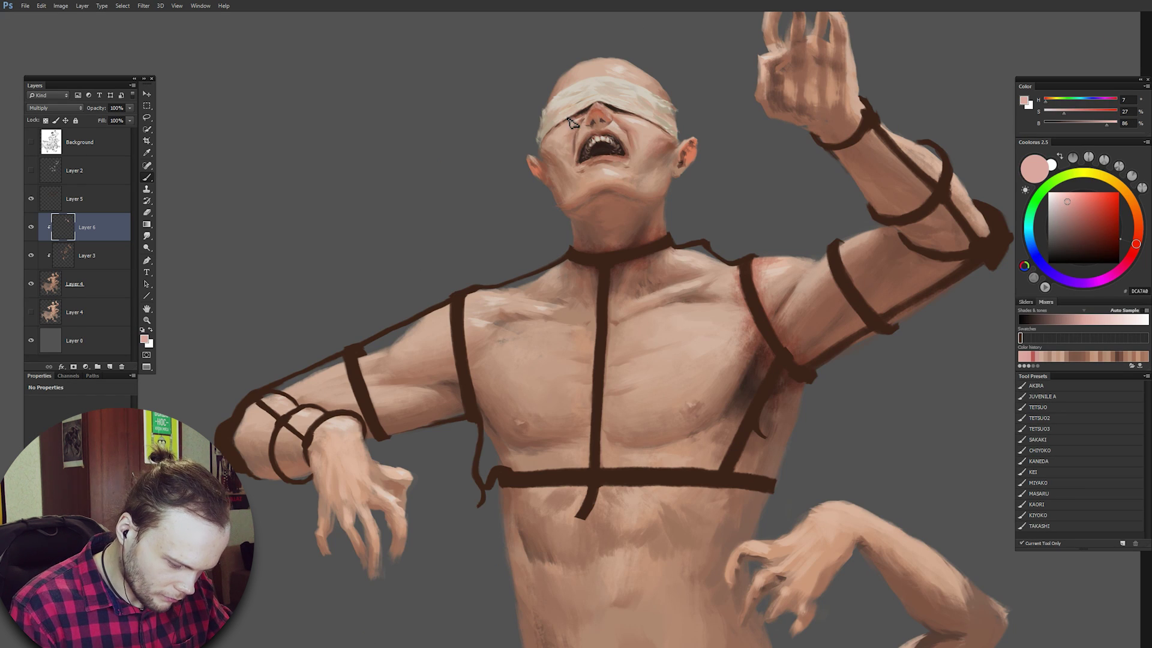
{"action": "mouse_move", "coordinate": [615, 126]}
{"action": "left_mouse_down"}
{"action": "mouse_move", "coordinate": [610, 101]}
{"action": "mouse_move", "coordinate": [547, 156]}
{"action": "left_mouse_up"}
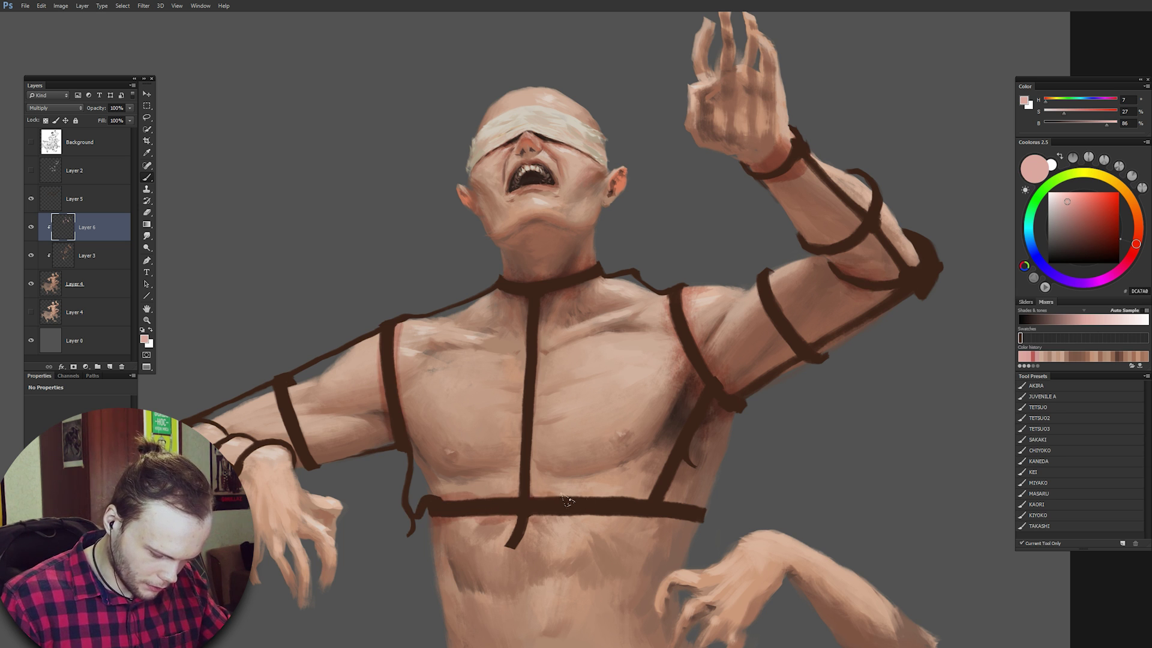
{"action": "left_click_drag", "start_coordinate": [557, 499], "coordinate": [690, 527]}
{"action": "left_click_drag", "start_coordinate": [600, 517], "coordinate": [432, 491]}
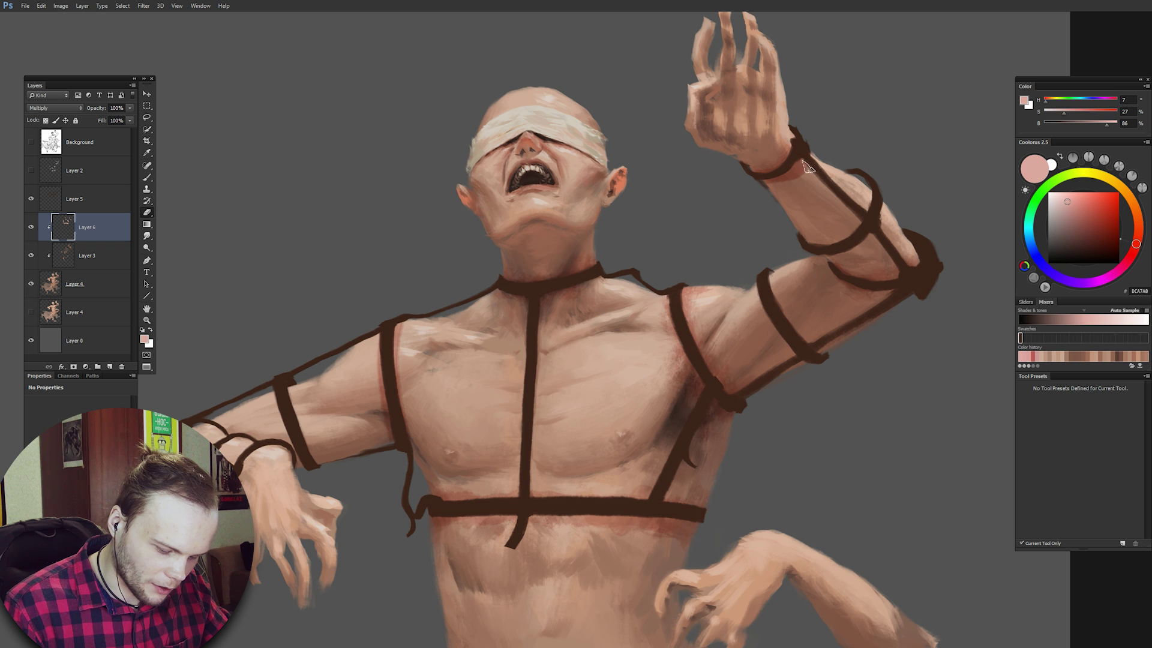
Tint the skin beside the raised wrist's strap and the knuckles and fingers of the hands pinkish red, erasing any excess.
{"action": "key", "text": "b"}
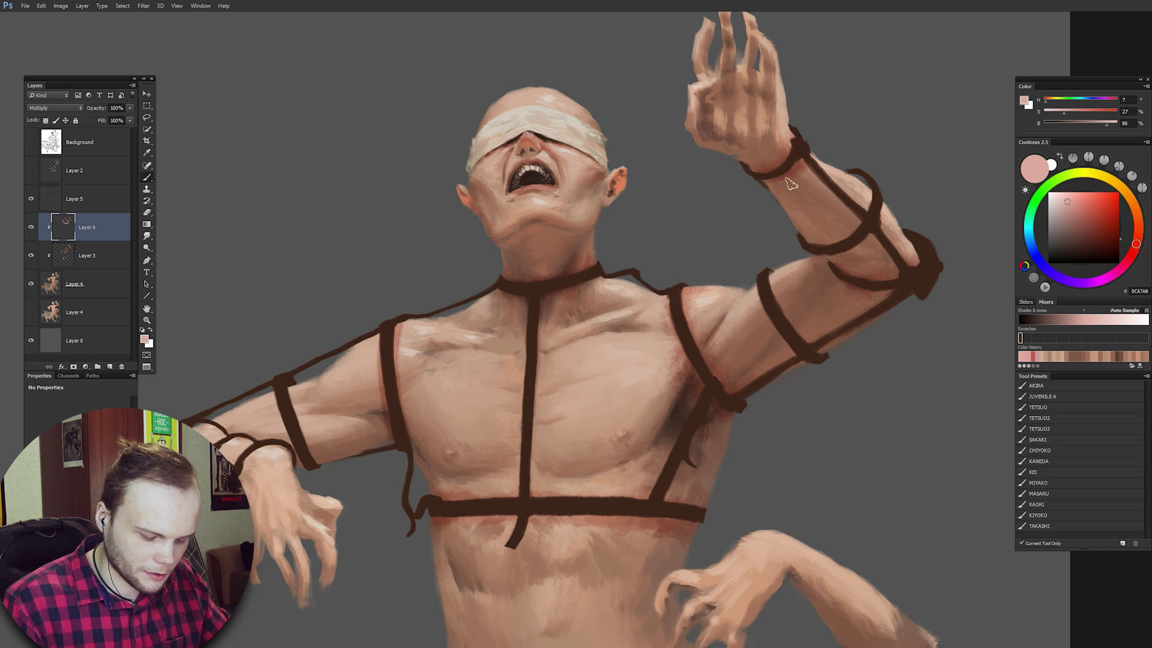
{"action": "key", "text": "e"}
{"action": "key", "text": "b"}
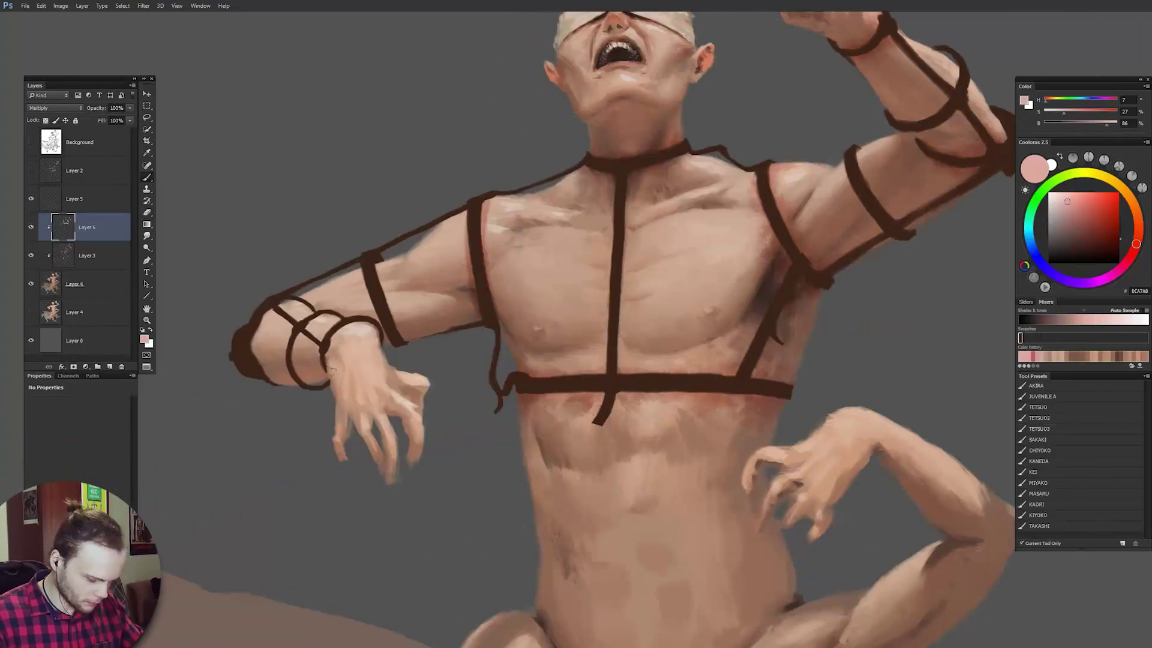
{"action": "left_click_drag", "start_coordinate": [384, 390], "coordinate": [393, 468]}
{"action": "mouse_move", "coordinate": [775, 480]}
{"action": "left_mouse_down"}
{"action": "mouse_move", "coordinate": [703, 262]}
{"action": "mouse_move", "coordinate": [678, 303]}
{"action": "left_mouse_up"}
{"action": "left_click_drag", "start_coordinate": [516, 576], "coordinate": [551, 205]}
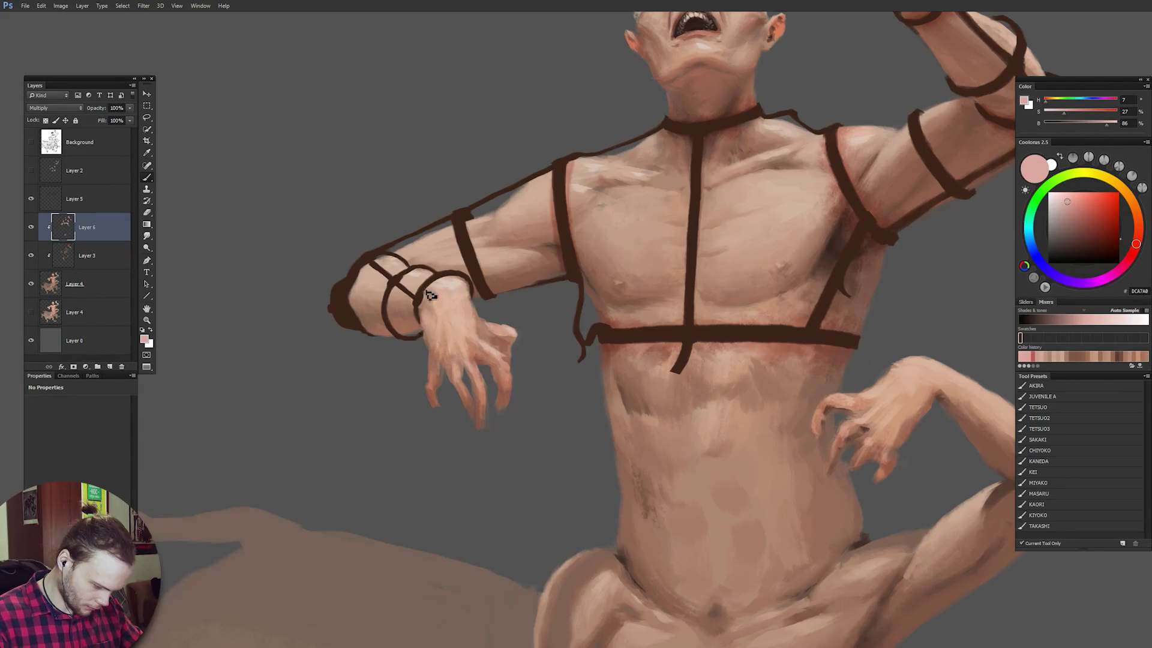
Glaze the chest, nipples and face with the same pinkish red, softening the tint with the eraser.
{"action": "key", "text": "ctrl+minus"}
{"action": "left_click_drag", "start_coordinate": [584, 223], "coordinate": [574, 262]}
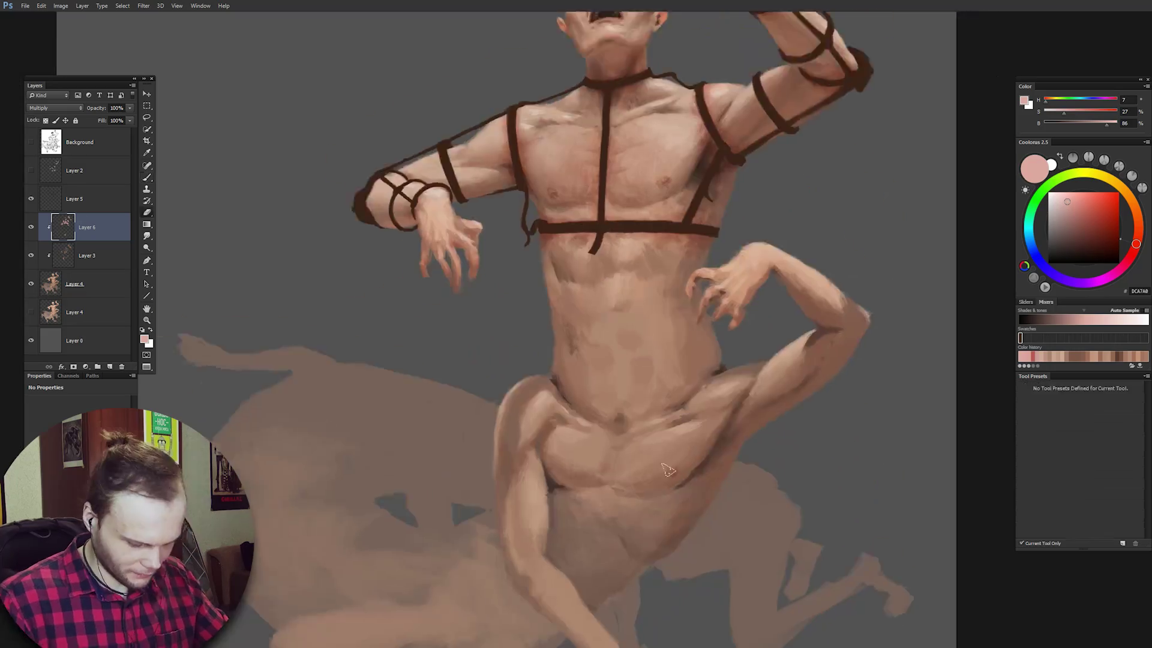
{"action": "left_click_drag", "start_coordinate": [641, 117], "coordinate": [648, 216]}
{"action": "key", "text": "b"}
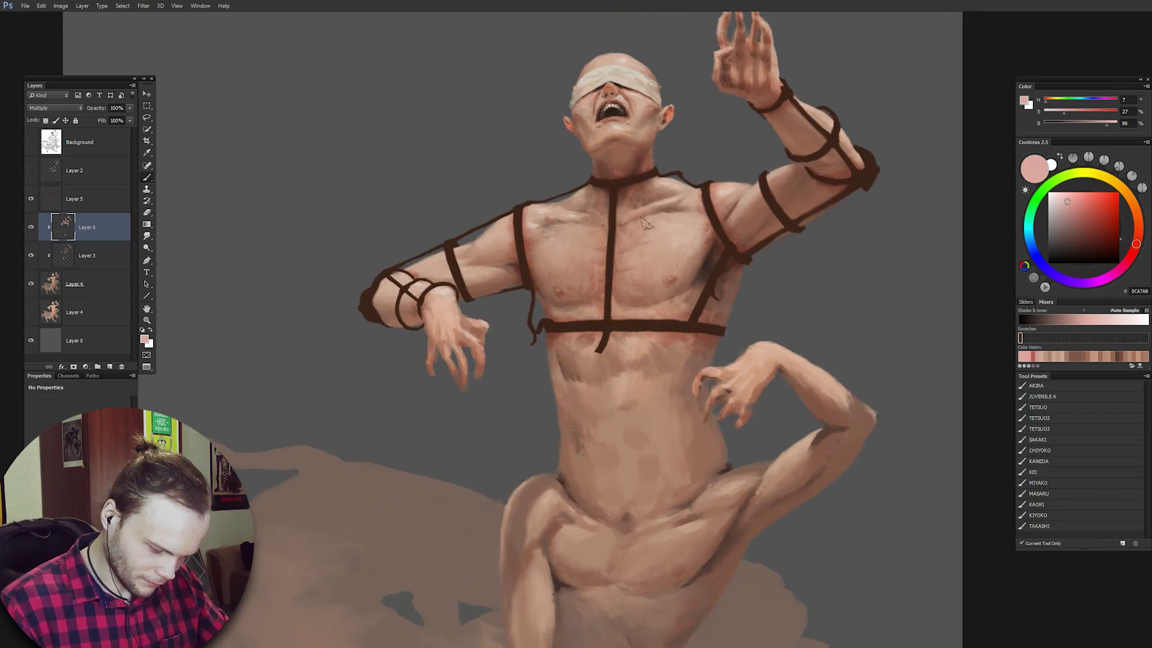
{"action": "left_click_drag", "start_coordinate": [586, 158], "coordinate": [571, 191]}
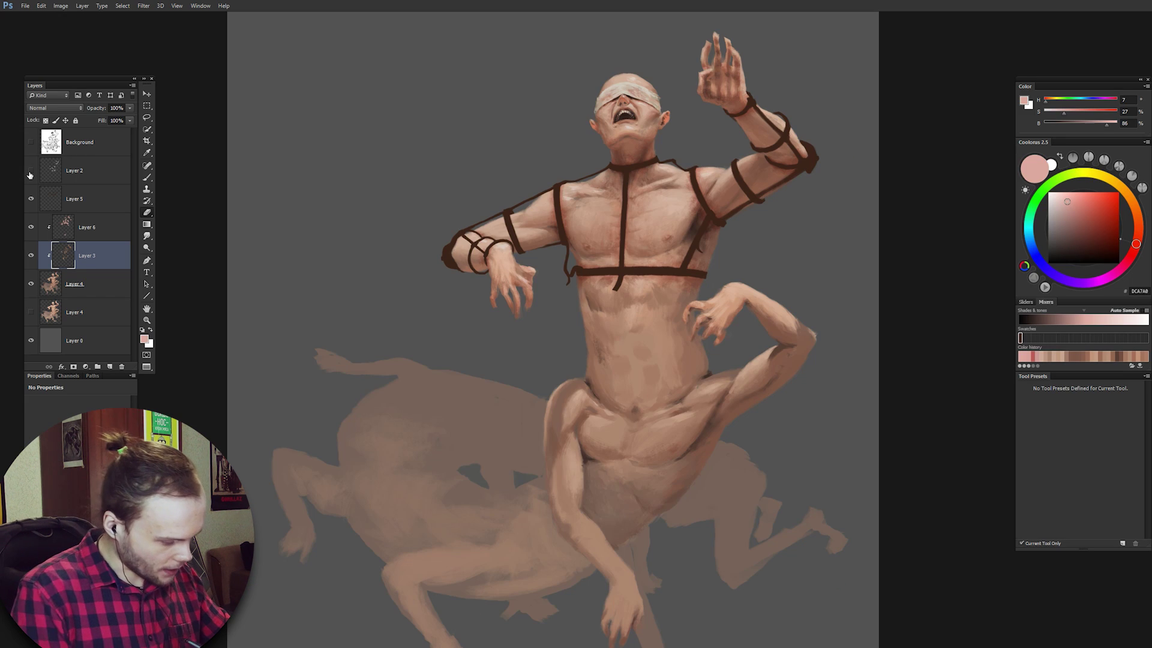
Show the white design notes on Layer 2 for comparison with the painting and hide them again.
{"action": "left_click", "coordinate": [30, 171]}
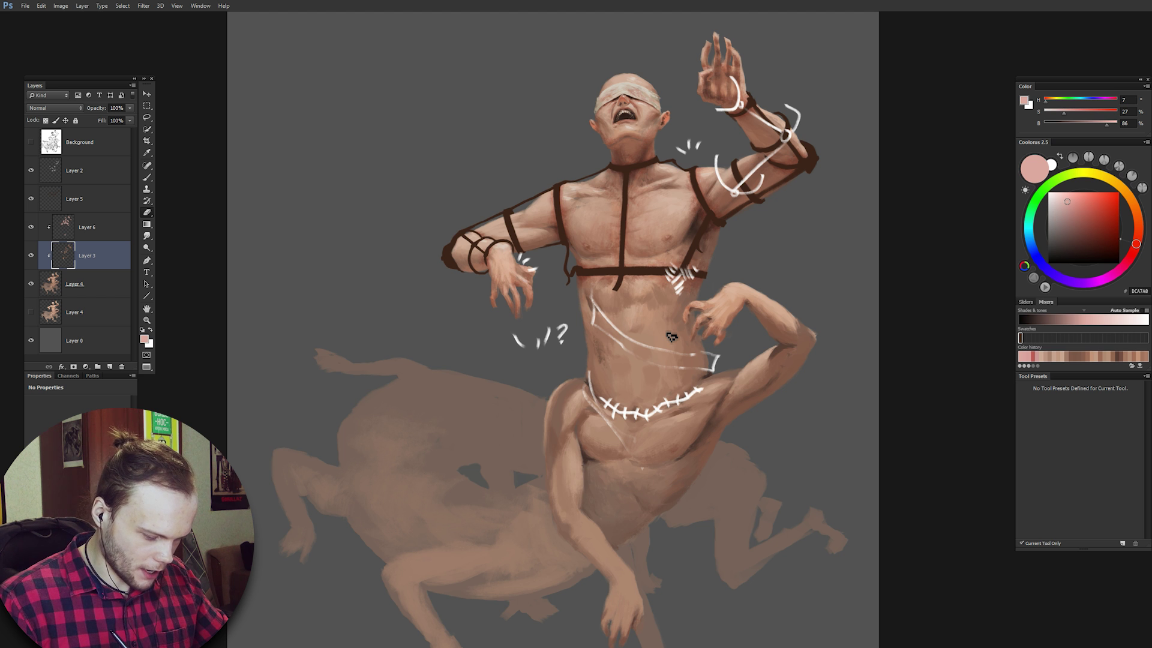
{"action": "left_click", "coordinate": [30, 171]}
Refine the lowered hand's fingers and the raised hand's palm on Layer 4 using sampled skin tones and the eraser.
{"action": "scroll", "coordinate": [721, 146], "scroll_direction": "up", "scroll_amount": 2}
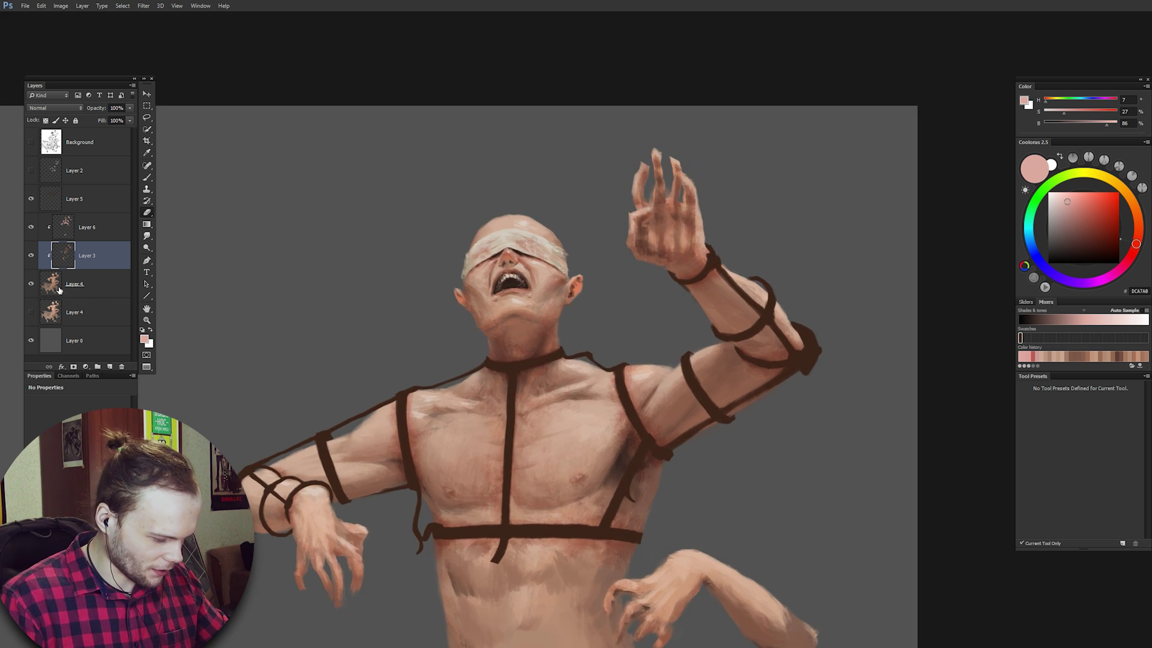
{"action": "left_click", "coordinate": [59, 291]}
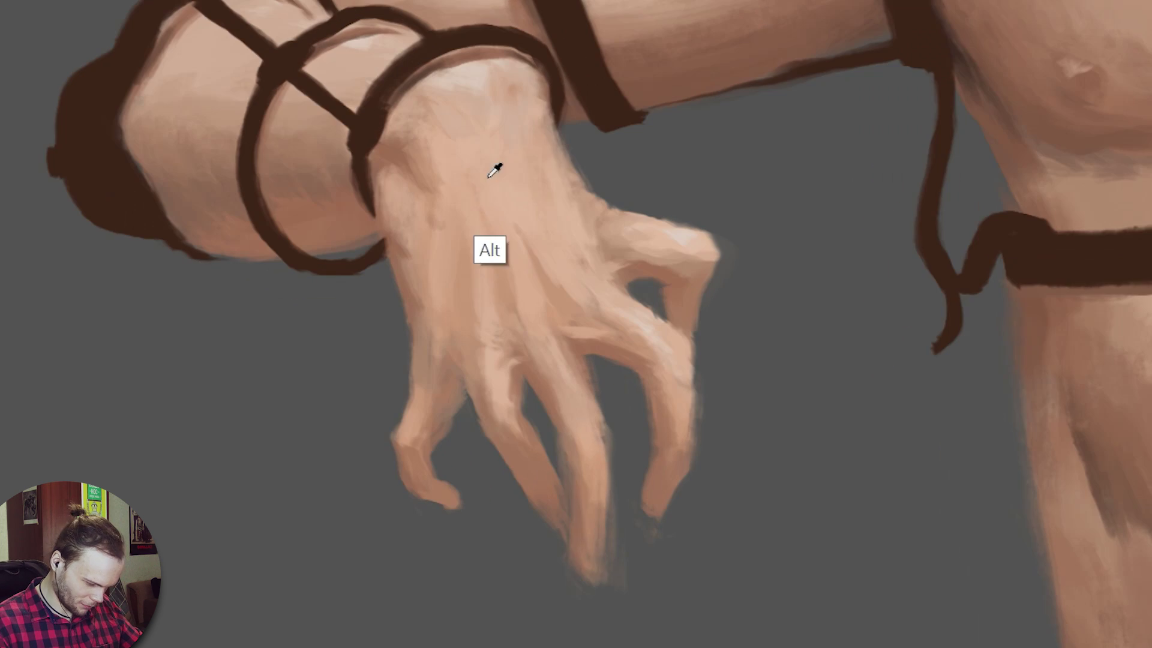
{"action": "left_click", "coordinate": [571, 472], "text": "alt"}
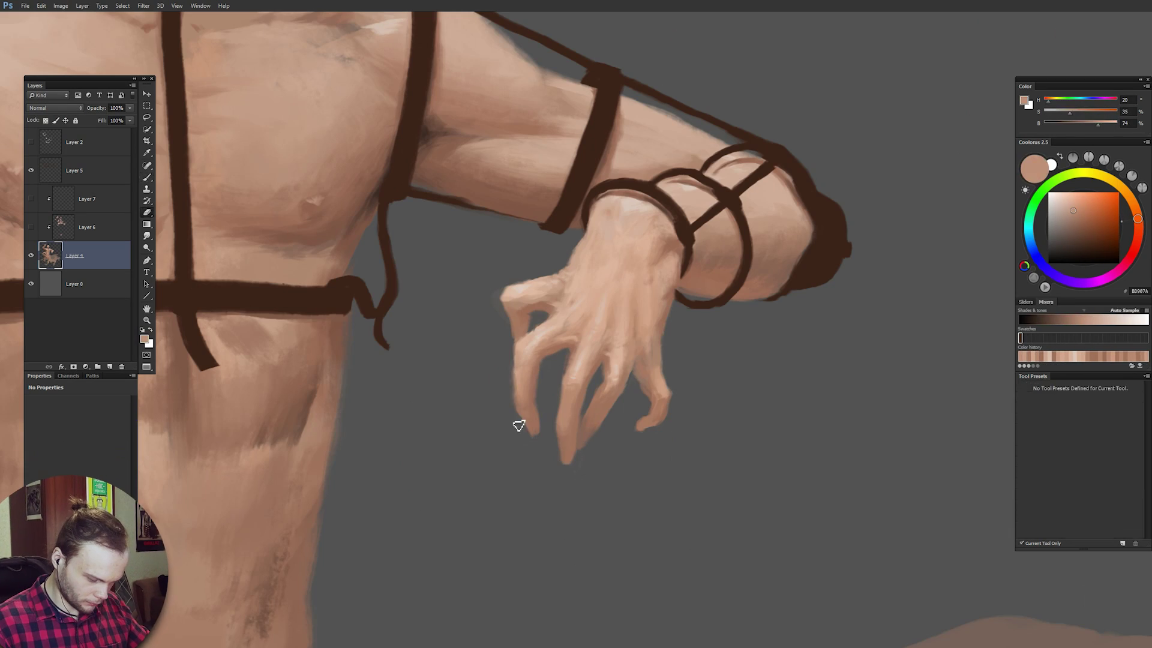
{"action": "scroll", "coordinate": [651, 358], "scroll_direction": "up", "scroll_amount": 2}
{"action": "key", "text": "b"}
{"action": "left_click", "coordinate": [586, 412], "text": "alt"}
{"action": "scroll", "coordinate": [633, 318], "scroll_direction": "up", "scroll_amount": 2}
{"action": "key", "text": "e"}
{"action": "key", "text": "b"}
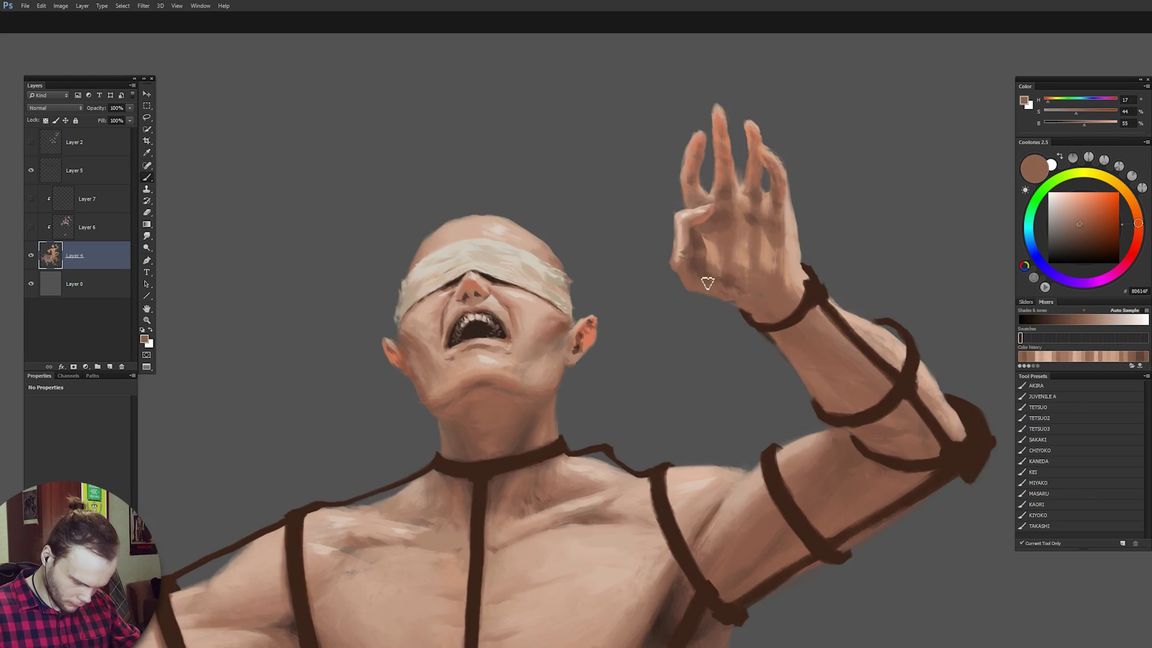
{"action": "left_click", "coordinate": [728, 289], "text": "alt"}
{"action": "scroll", "coordinate": [788, 271], "scroll_direction": "down", "scroll_amount": 2}
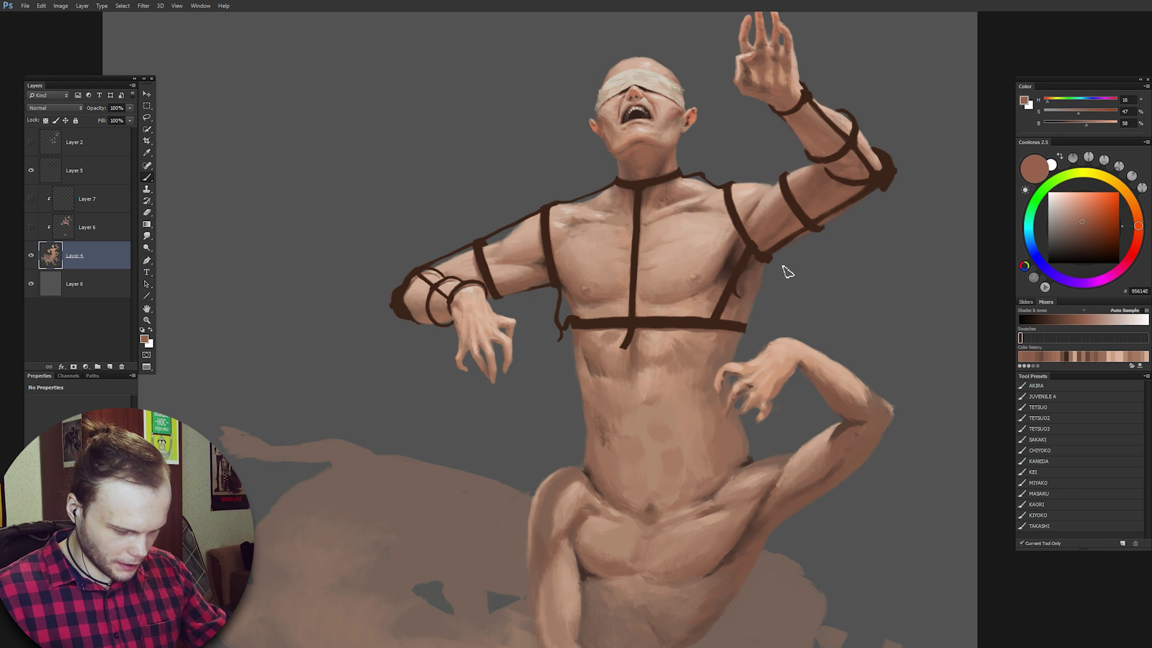
Check the design notes on Layer 2, hide them, and add a new empty layer directly below the strap layer.
{"action": "left_click", "coordinate": [31, 144]}
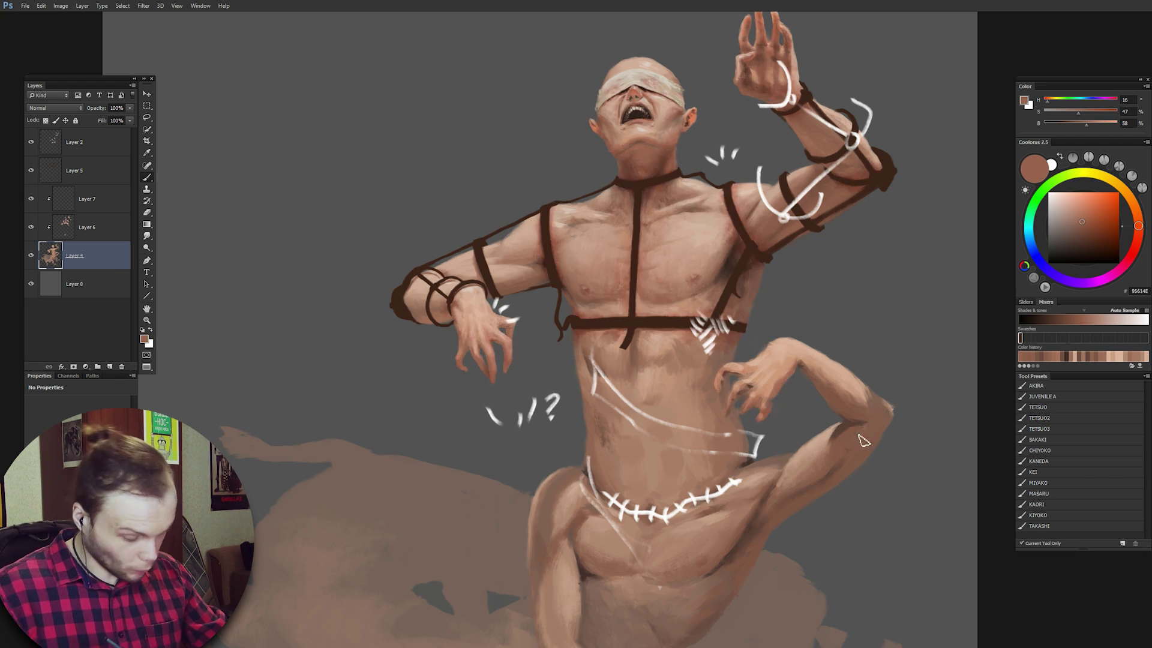
{"action": "left_click", "coordinate": [32, 148]}
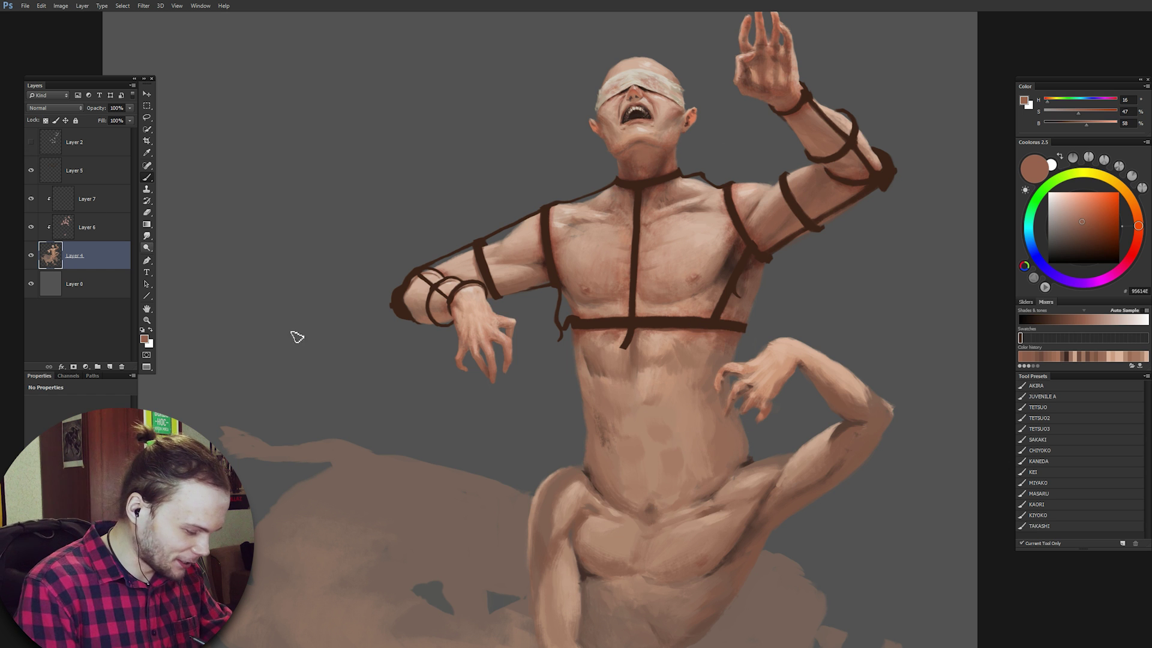
{"action": "left_click_drag", "start_coordinate": [471, 322], "coordinate": [563, 345]}
{"action": "left_click_drag", "start_coordinate": [478, 425], "coordinate": [618, 399]}
{"action": "key", "text": "ctrl+alt+shift+n"}
{"action": "left_click", "coordinate": [618, 399], "text": "ctrl+alt"}
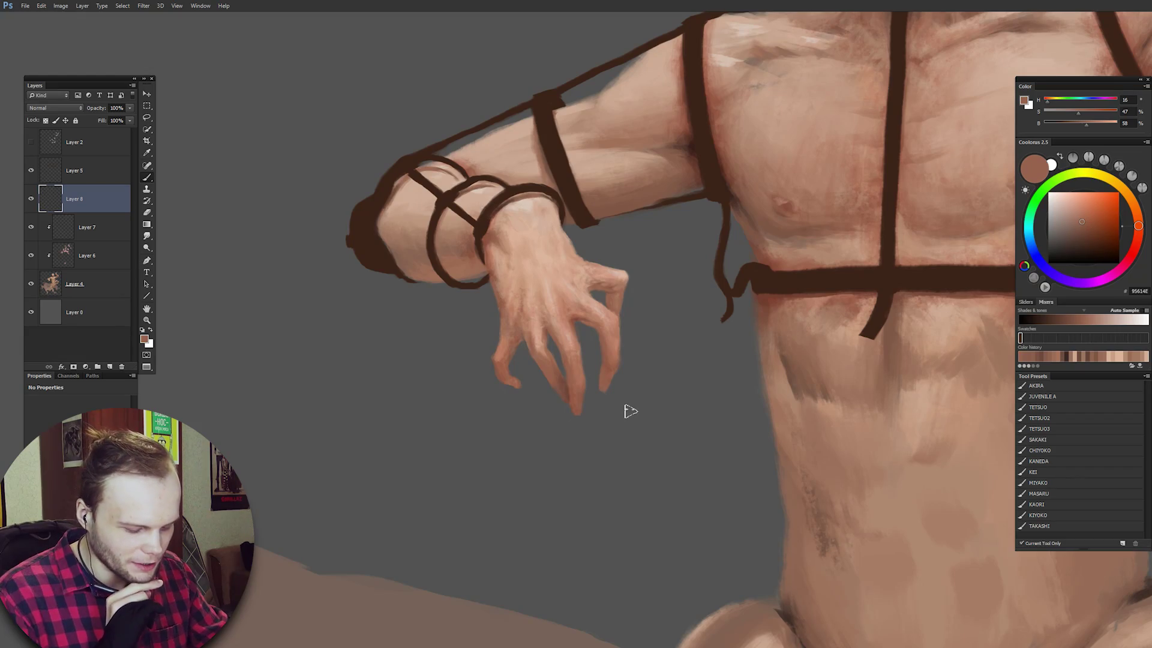
Paint long, thin curved claws on the fingertips of the lowered and raised hands on the new layer.
{"action": "scroll", "coordinate": [628, 410], "scroll_direction": "down", "scroll_amount": 5}
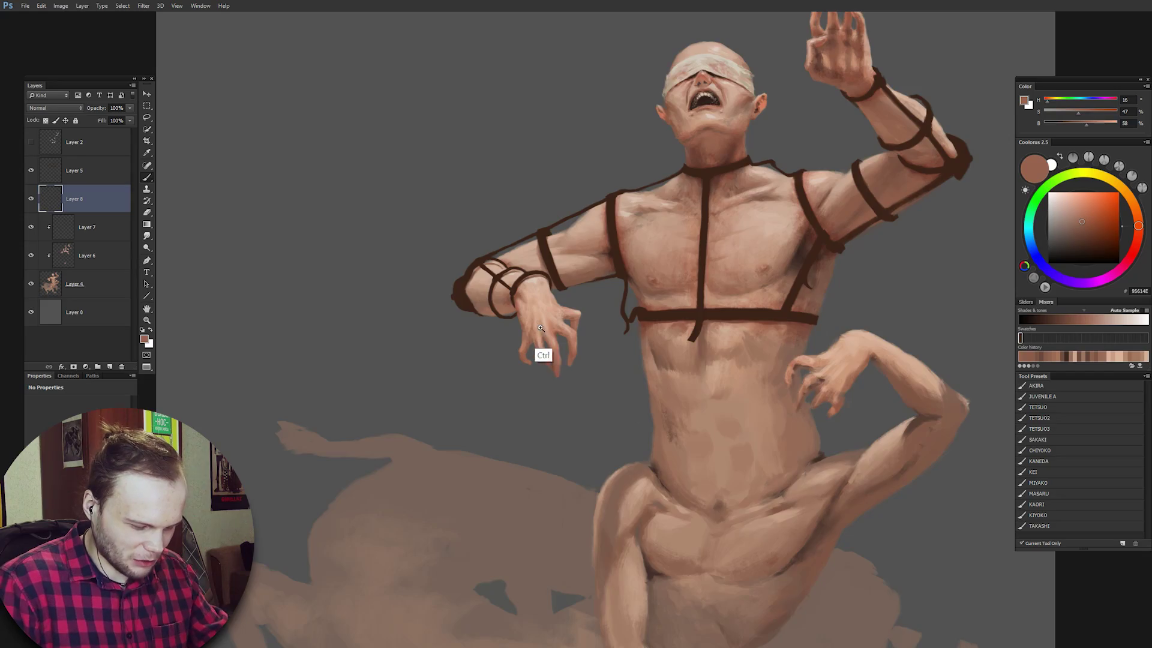
{"action": "scroll", "coordinate": [542, 347], "scroll_direction": "up", "scroll_amount": 5}
{"action": "left_click_drag", "start_coordinate": [575, 334], "coordinate": [561, 283]}
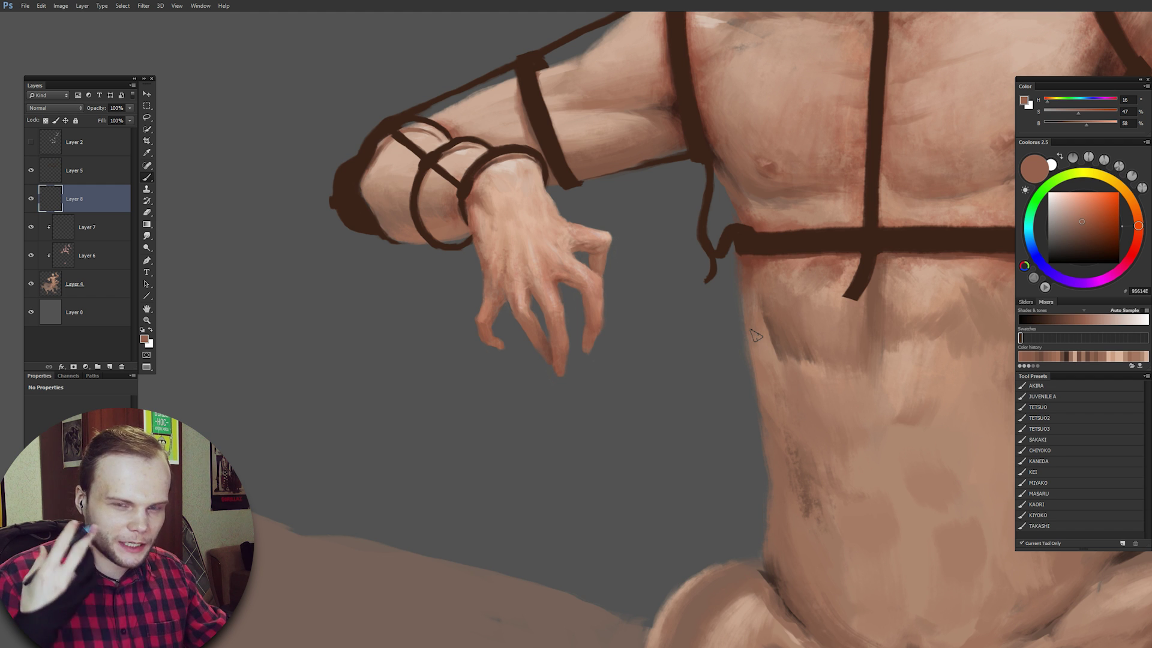
{"action": "left_click_drag", "start_coordinate": [595, 313], "coordinate": [599, 263]}
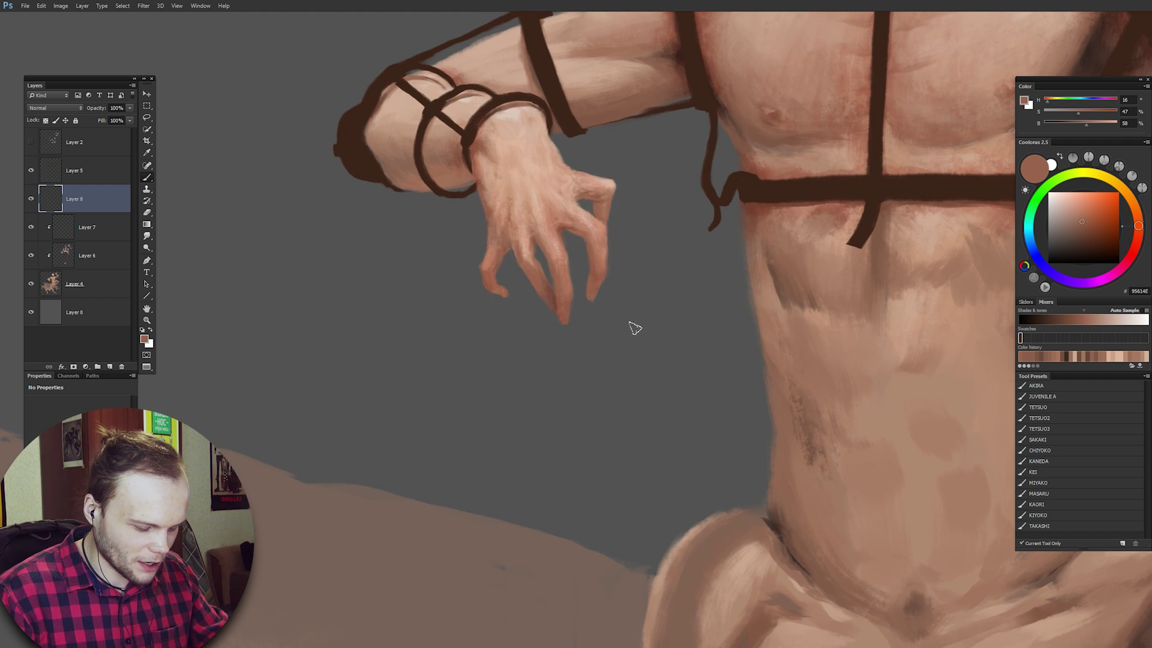
{"action": "left_click", "coordinate": [1076, 235]}
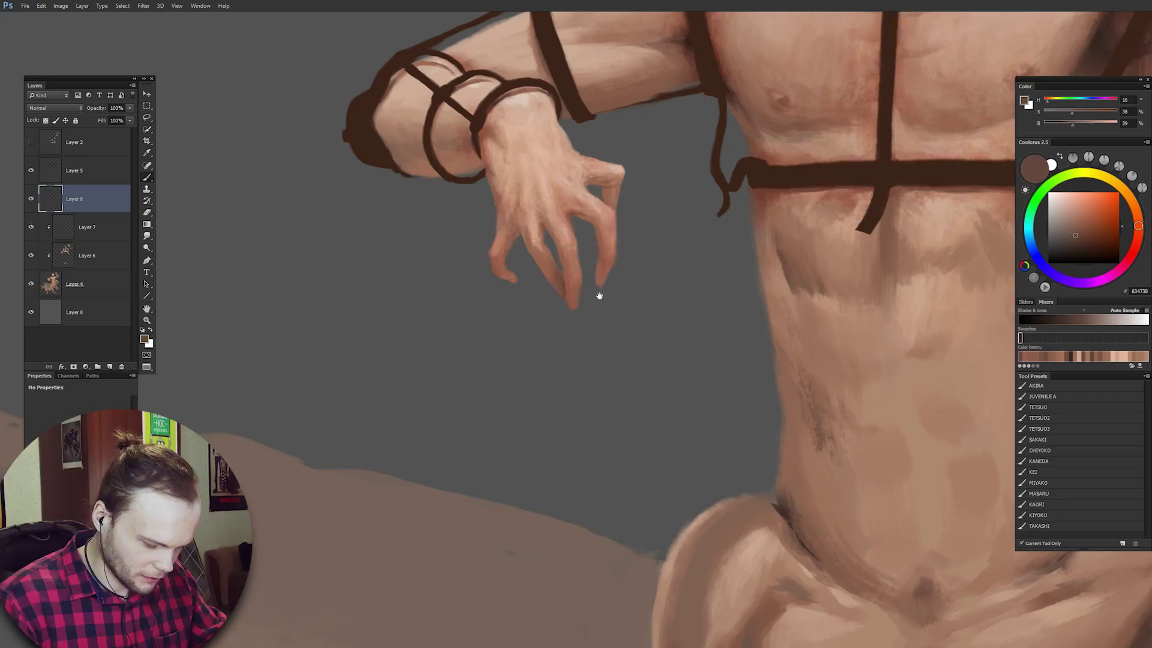
{"action": "left_click_drag", "start_coordinate": [597, 294], "coordinate": [561, 327]}
{"action": "scroll", "coordinate": [608, 299], "scroll_direction": "up", "scroll_amount": 2}
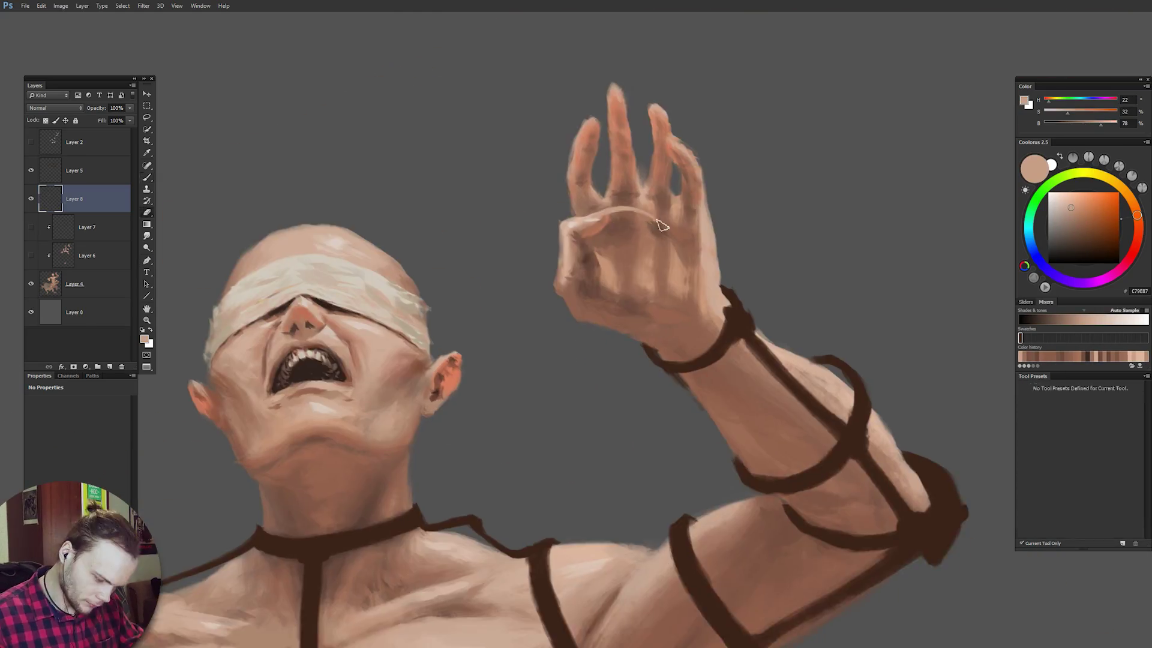
{"action": "mouse_move", "coordinate": [607, 75]}
{"action": "left_mouse_down"}
{"action": "mouse_move", "coordinate": [599, 108]}
{"action": "mouse_move", "coordinate": [612, 69]}
{"action": "left_mouse_up"}
{"action": "key", "text": "ctrl+0"}
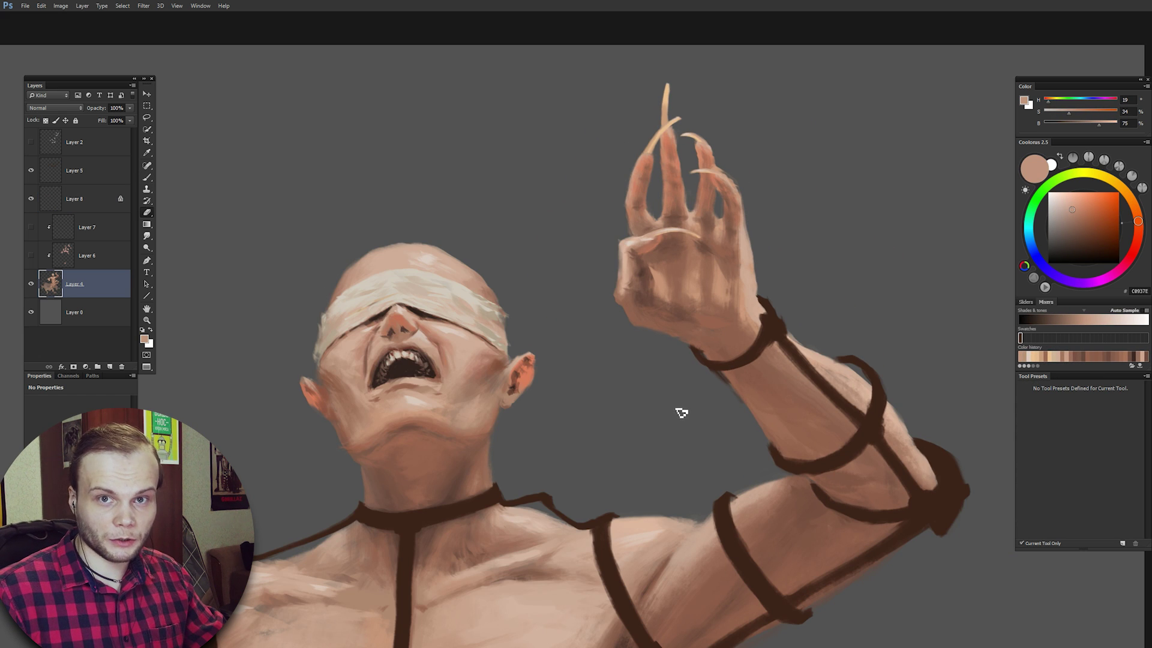
Review the claws on both hands, then select the claw layer with its transparent pixels locked.
{"action": "key", "text": "ctrl+minus"}
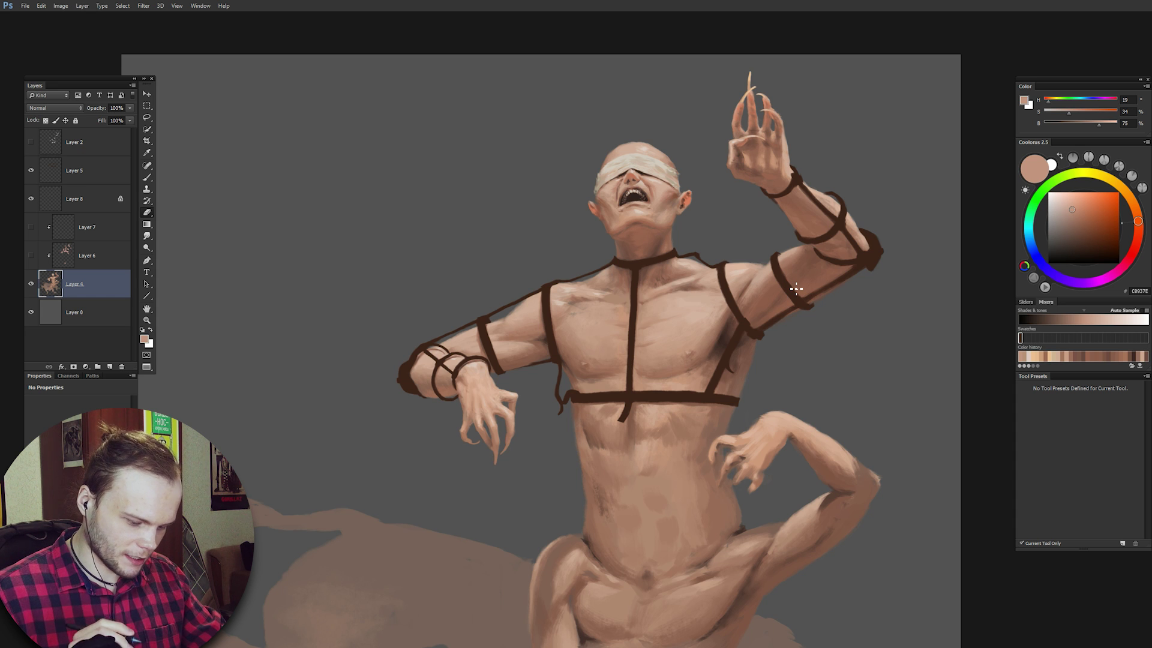
{"action": "key", "text": "ctrl+plus"}
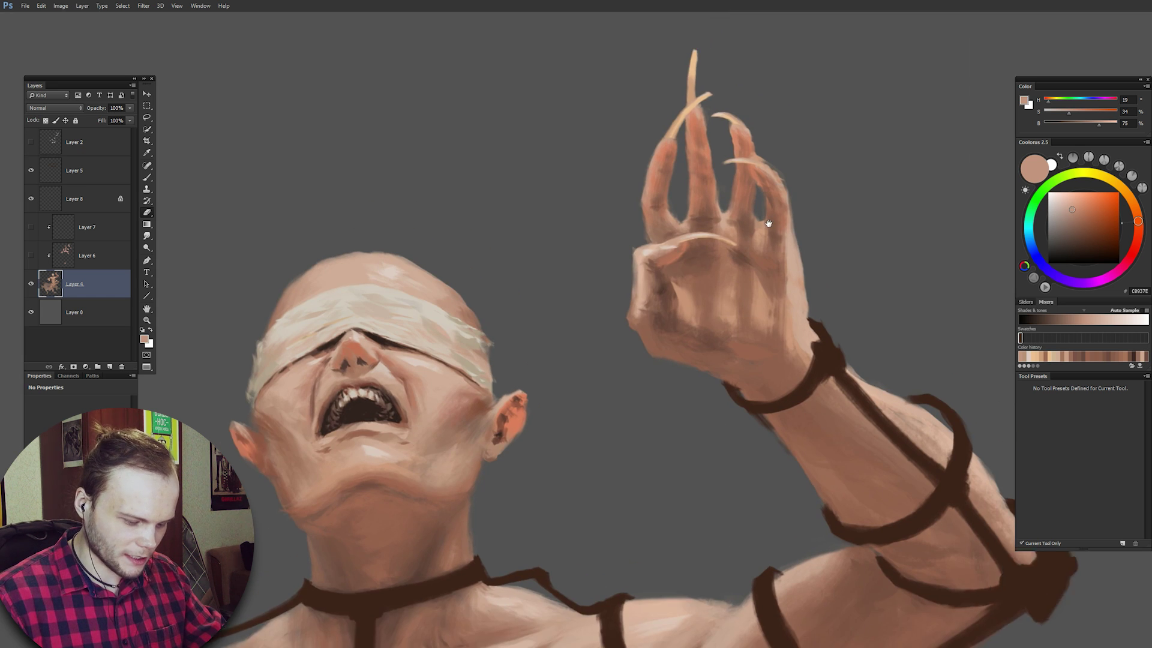
{"action": "key", "text": "h"}
{"action": "left_click_drag", "start_coordinate": [708, 247], "coordinate": [714, 297]}
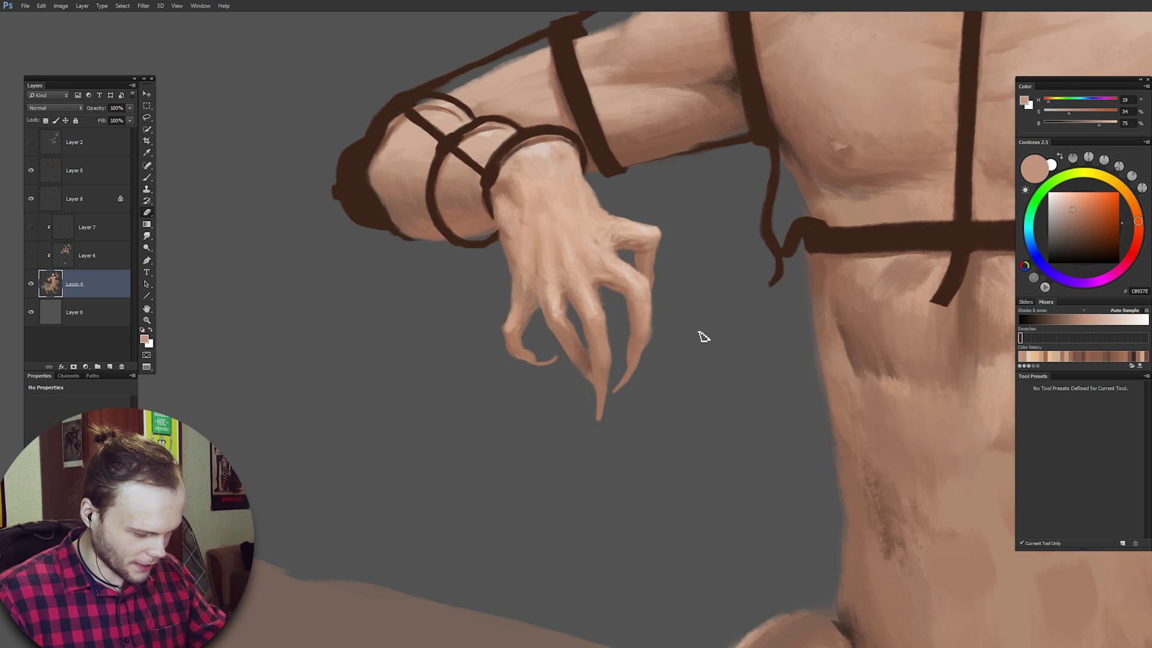
{"action": "left_click", "coordinate": [80, 200]}
{"action": "key", "text": "h"}
{"action": "key", "text": "slash"}
{"action": "key", "text": "ctrl+plus"}
{"action": "key", "text": "ctrl+minus"}
{"action": "key", "text": "ctrl+minus"}
{"action": "key", "text": "ctrl+minus"}
{"action": "key", "text": "ctrl+minus"}
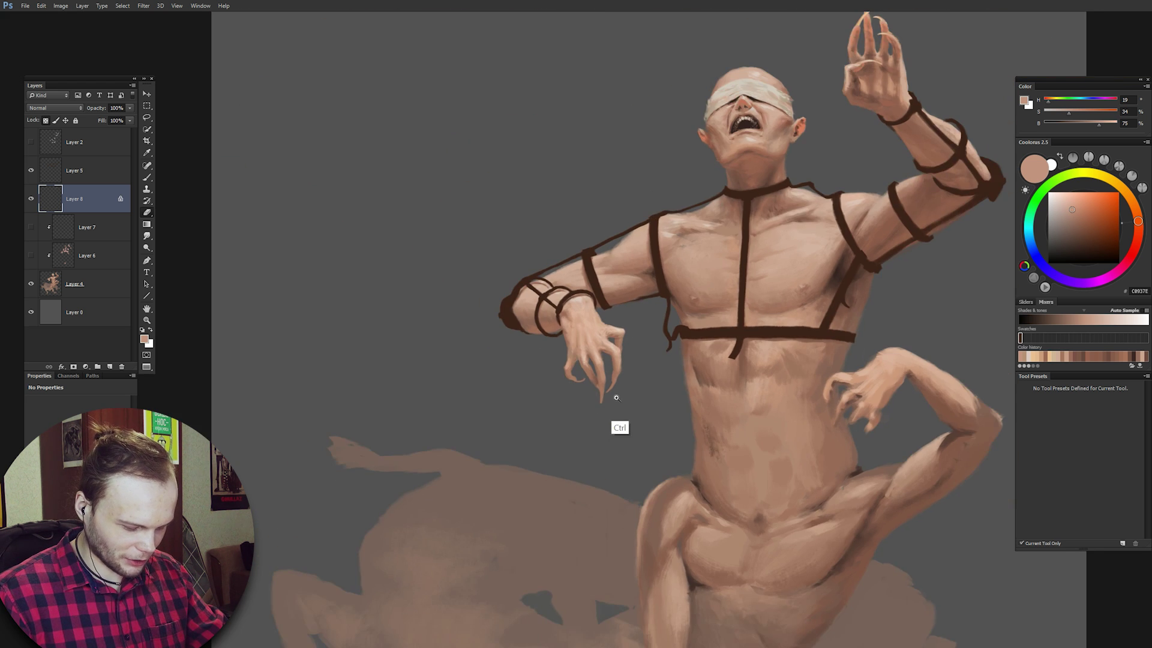
{"action": "left_click_drag", "start_coordinate": [600, 402], "coordinate": [626, 409]}
{"action": "left_click_drag", "start_coordinate": [627, 410], "coordinate": [618, 384]}
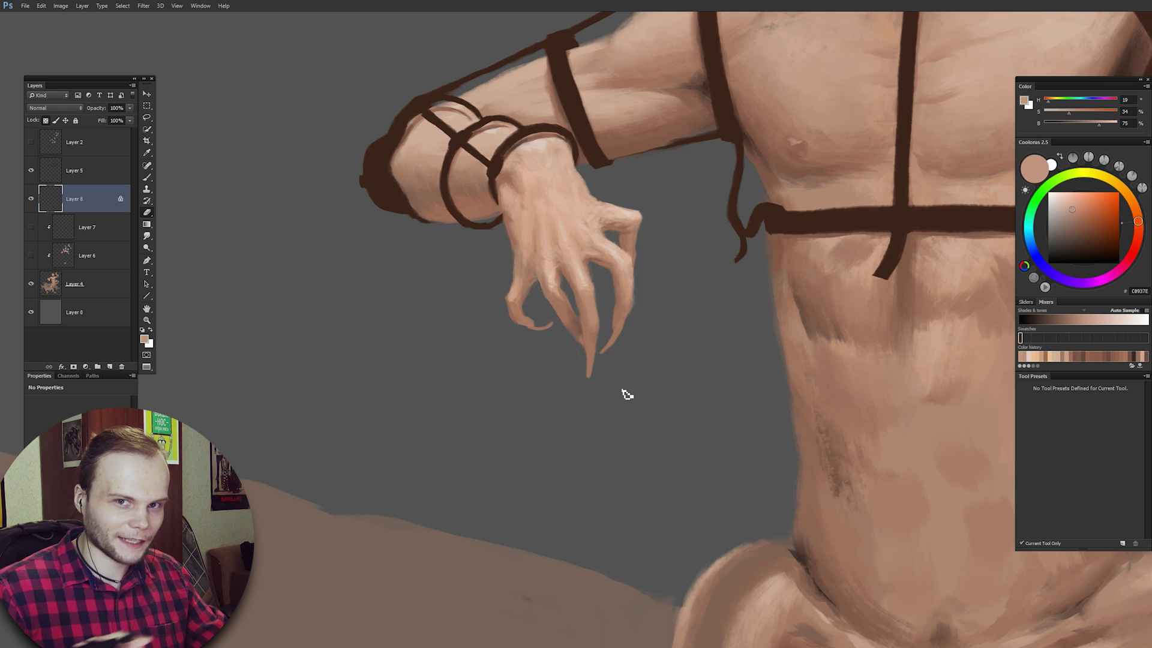
Shade the lowered hand's claws on the transparency-locked claw layer with light and darker skin tones sampled from the fingers.
{"action": "left_click_drag", "start_coordinate": [640, 276], "coordinate": [615, 295]}
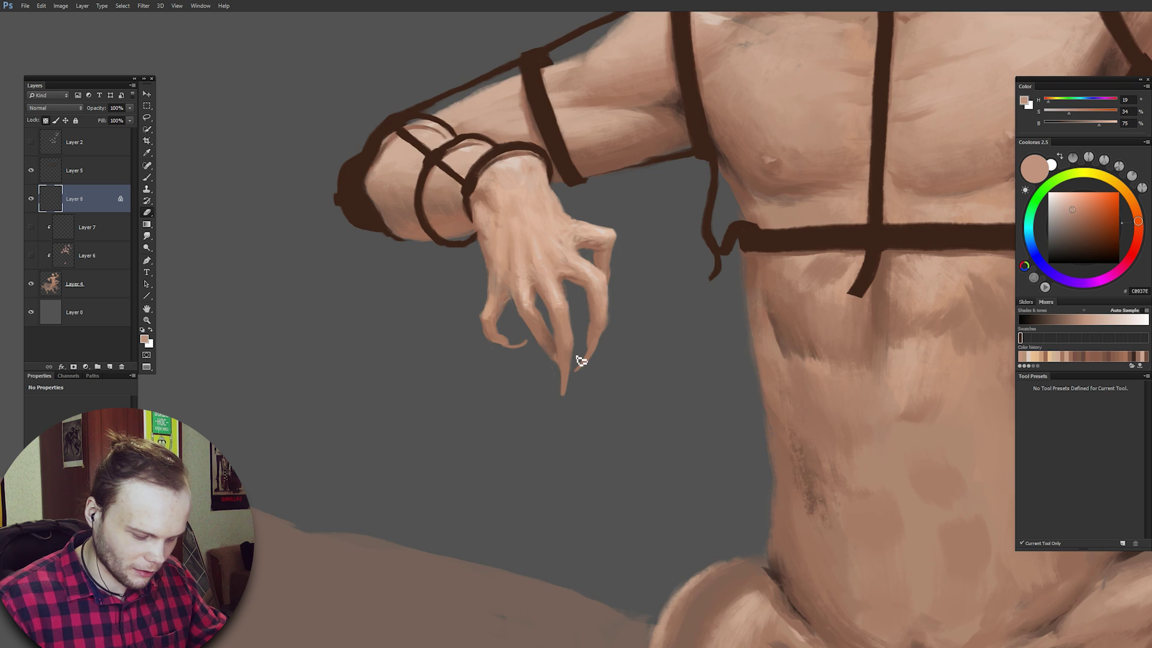
{"action": "left_click_drag", "start_coordinate": [581, 360], "coordinate": [609, 360]}
{"action": "key", "text": "b"}
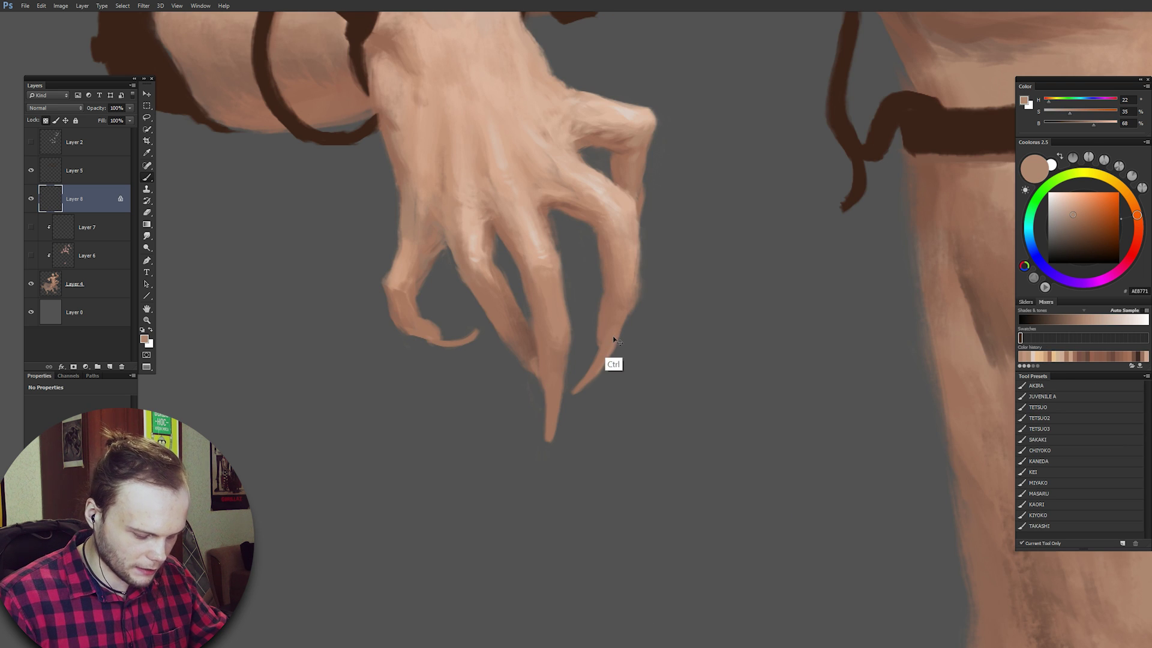
{"action": "left_click", "coordinate": [624, 210], "text": "alt"}
{"action": "left_click_drag", "start_coordinate": [558, 424], "coordinate": [559, 398]}
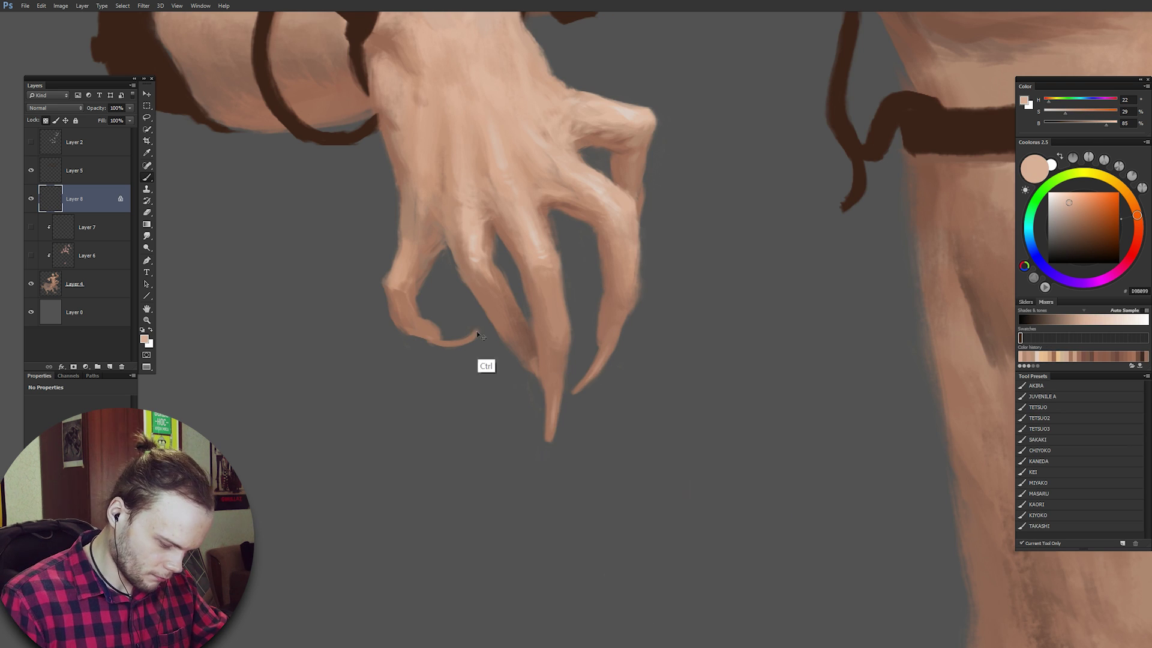
{"action": "left_click_drag", "start_coordinate": [479, 242], "coordinate": [440, 242]}
{"action": "left_click", "coordinate": [622, 443], "text": "ctrl"}
{"action": "left_click", "coordinate": [381, 226], "text": "alt"}
{"action": "left_click", "coordinate": [391, 156], "text": "alt"}
{"action": "left_click_drag", "start_coordinate": [498, 336], "coordinate": [464, 353]}
{"action": "left_click_drag", "start_coordinate": [745, 256], "coordinate": [733, 289]}
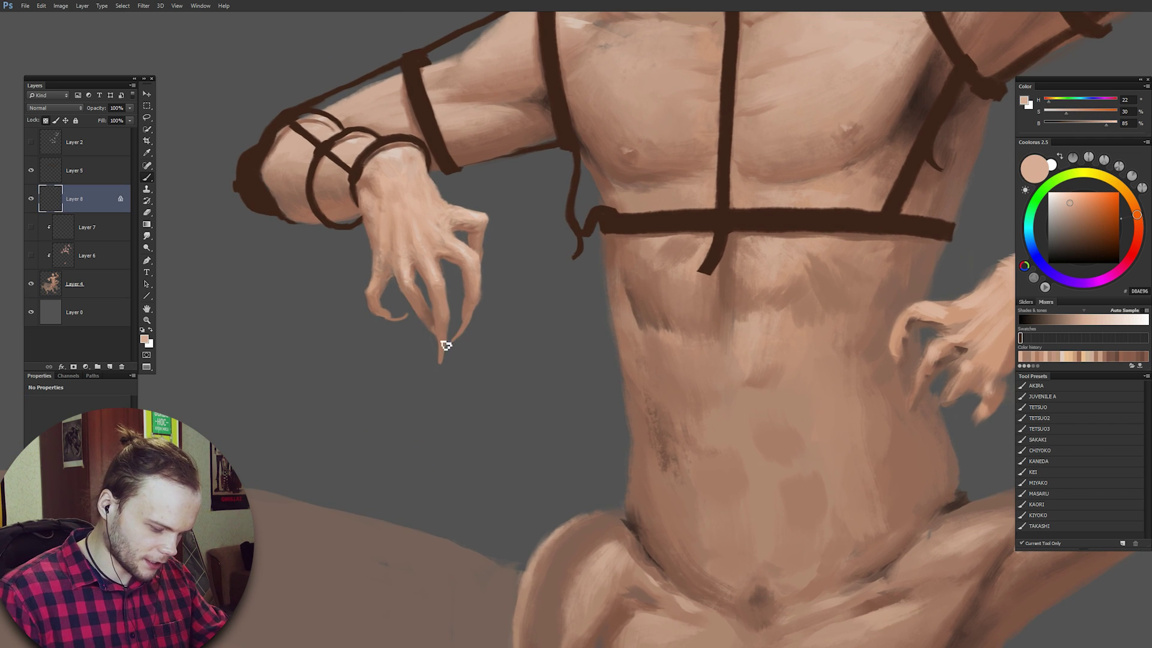
{"action": "scroll", "coordinate": [459, 349], "scroll_direction": "up", "scroll_amount": 3}
{"action": "left_click", "coordinate": [449, 322], "text": "alt"}
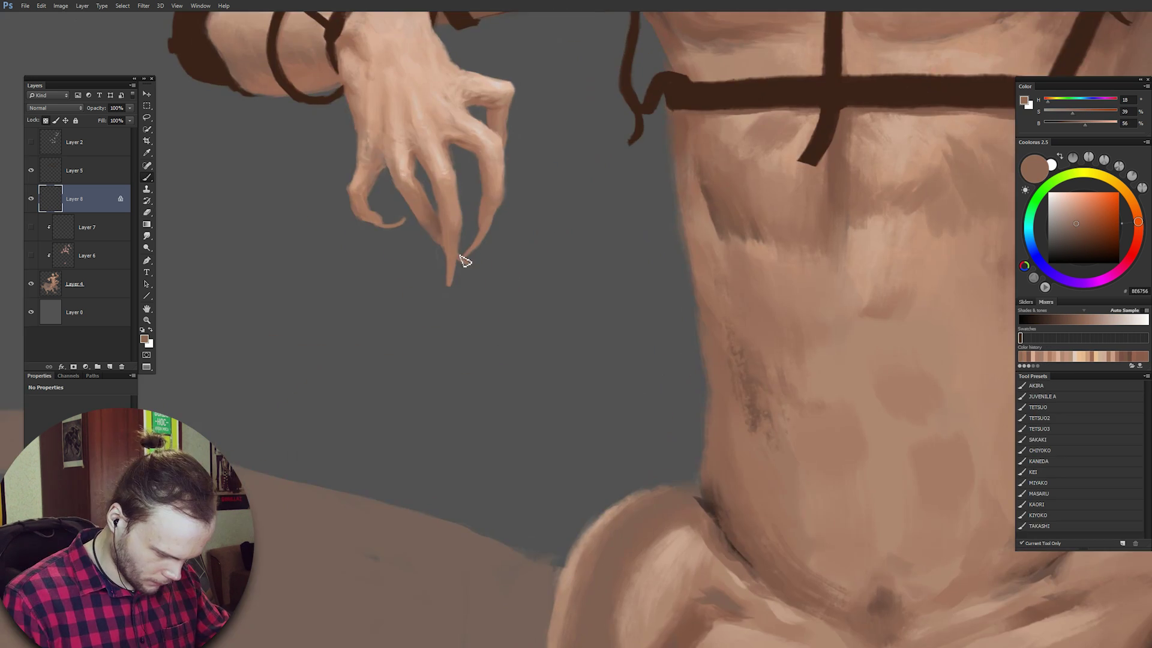
Check the design notes on Layer 2 against the figure's torso and hands, and hide them again.
{"action": "scroll", "coordinate": [466, 260], "scroll_direction": "down", "scroll_amount": 5}
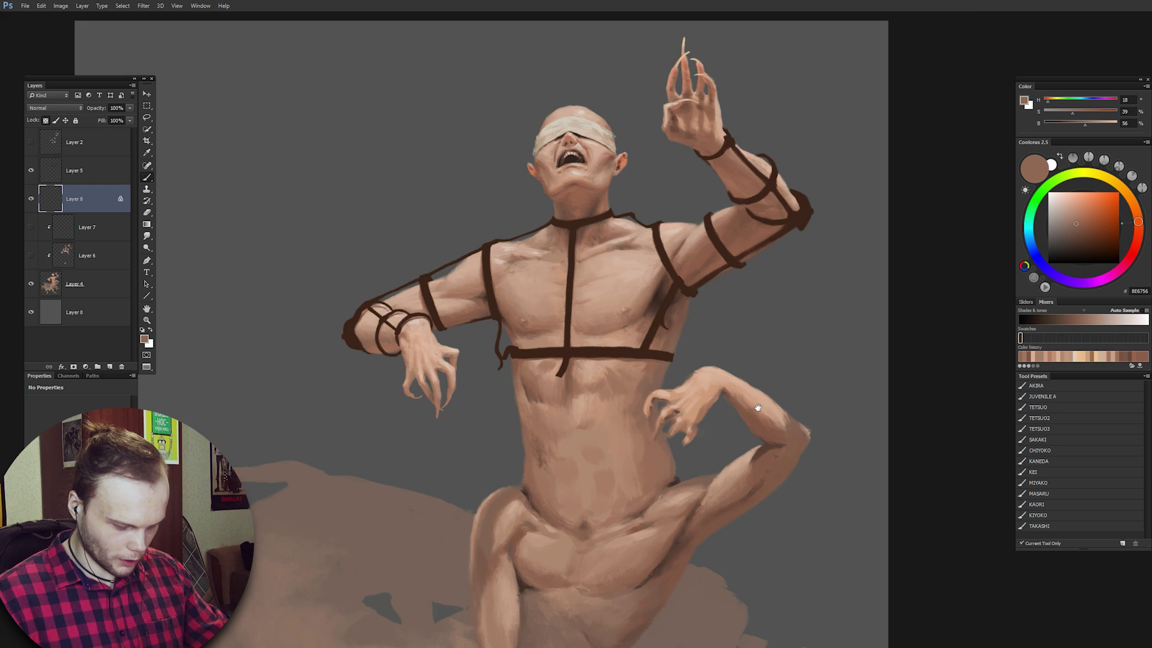
{"action": "scroll", "coordinate": [633, 397], "scroll_direction": "up", "scroll_amount": 2}
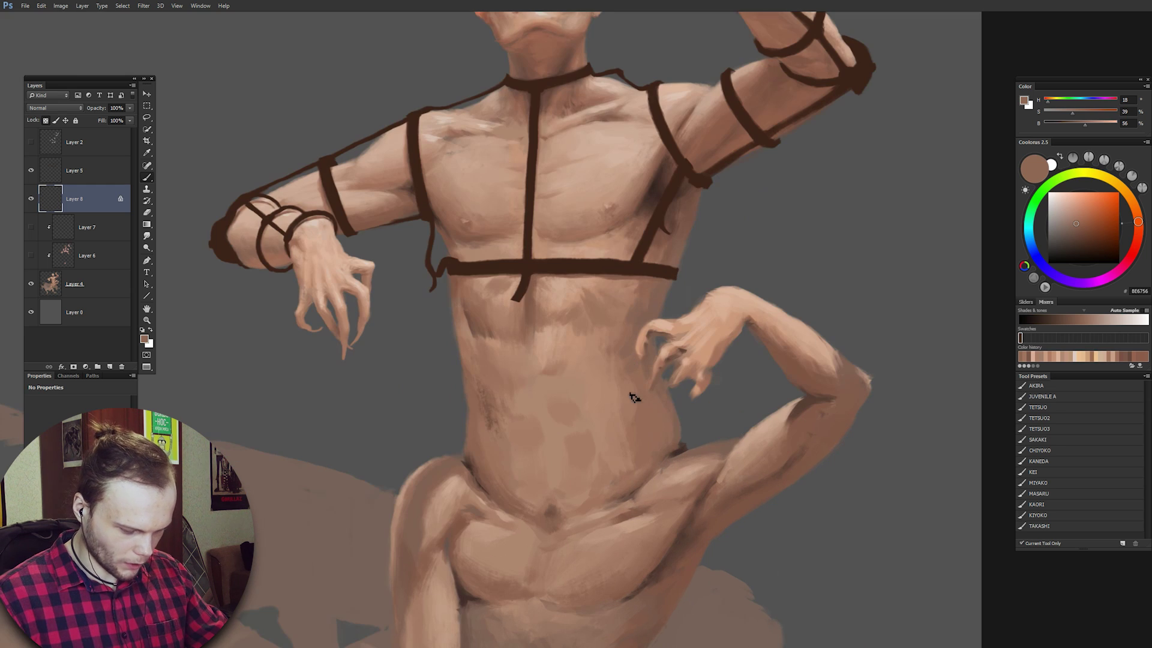
{"action": "left_click", "coordinate": [32, 143]}
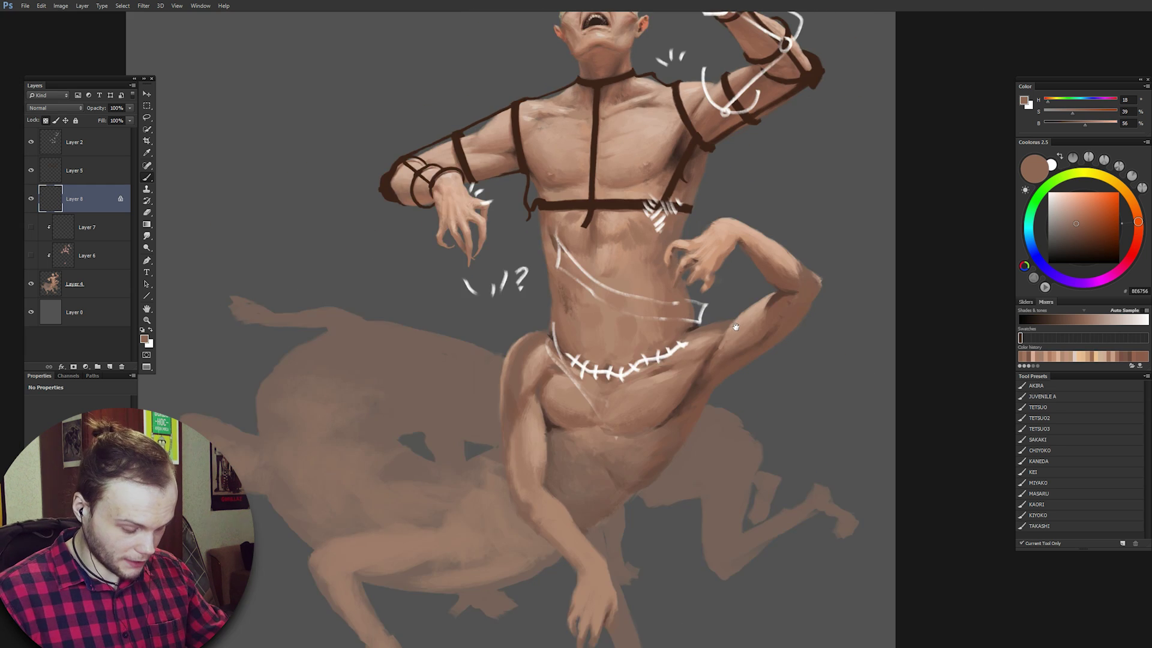
{"action": "left_click_drag", "start_coordinate": [736, 326], "coordinate": [723, 423]}
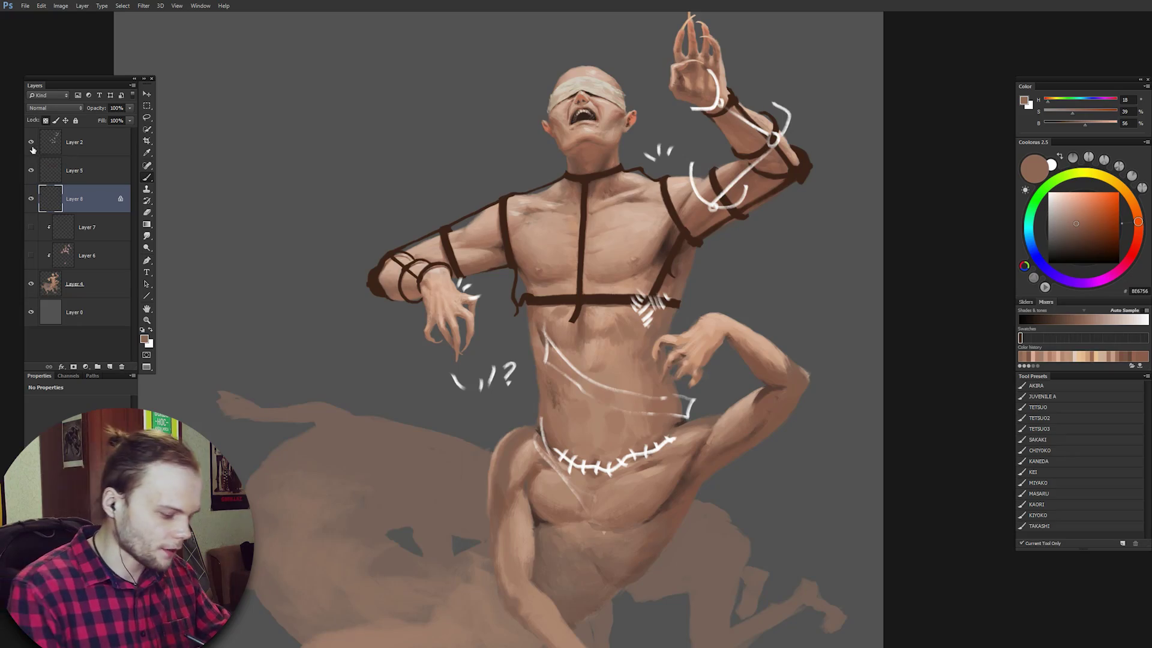
{"action": "left_click", "coordinate": [32, 143]}
{"action": "left_click_drag", "start_coordinate": [585, 334], "coordinate": [576, 258]}
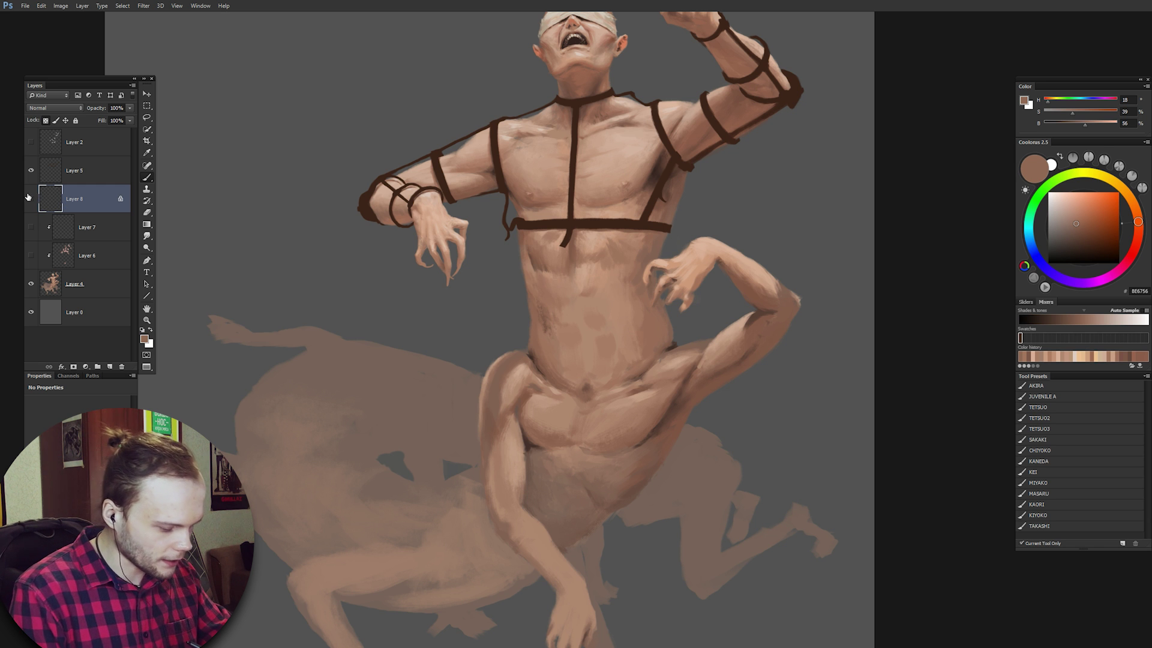
Rename the detail layers laces, nails, reds and highlights, and clip a Multiply copy of reds to the nails layer.
{"action": "left_click_drag", "start_coordinate": [88, 194], "coordinate": [89, 192]}
{"action": "key", "text": "e"}
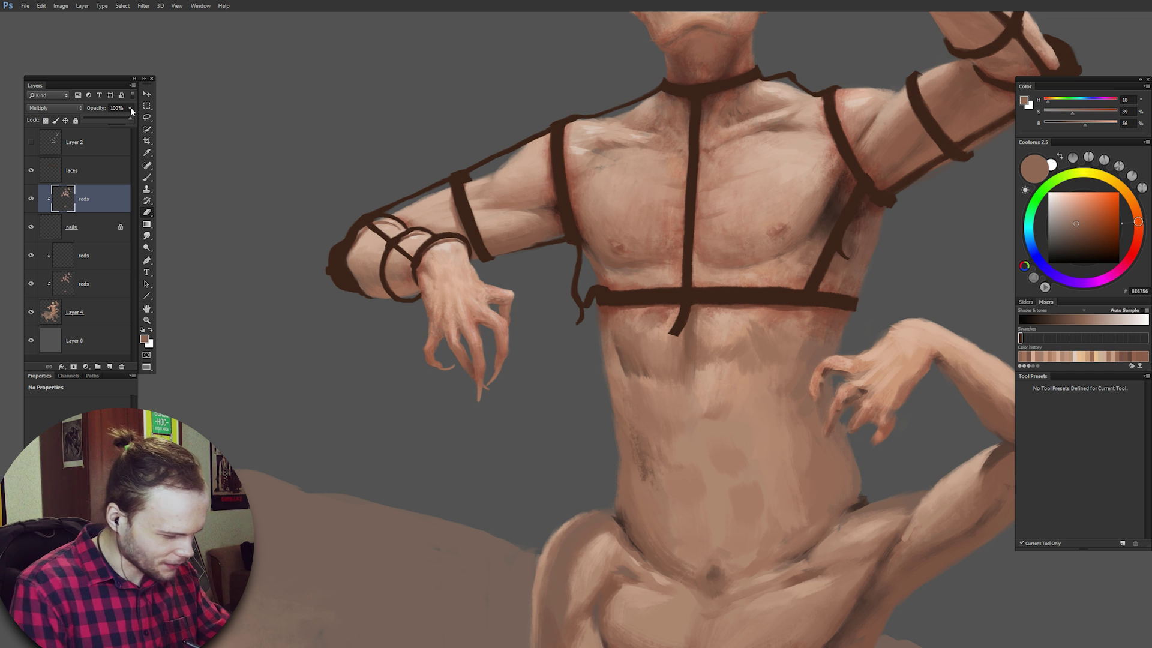
{"action": "left_click", "coordinate": [83, 280]}
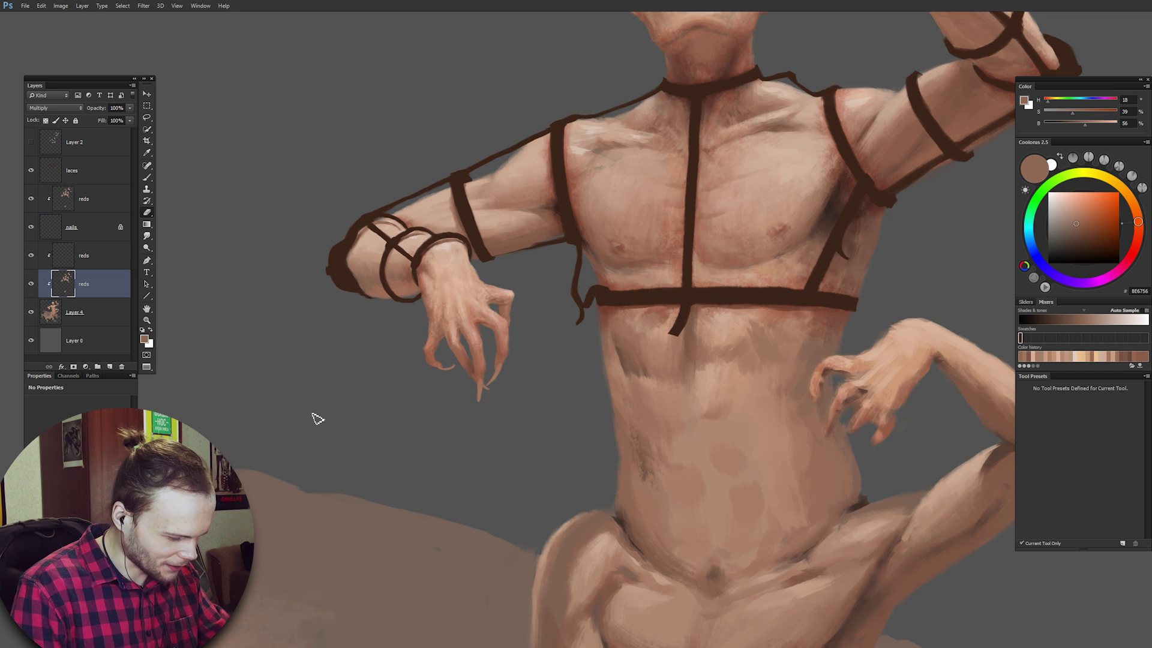
{"action": "left_click", "coordinate": [443, 366], "text": "ctrl"}
{"action": "left_click", "coordinate": [99, 280]}
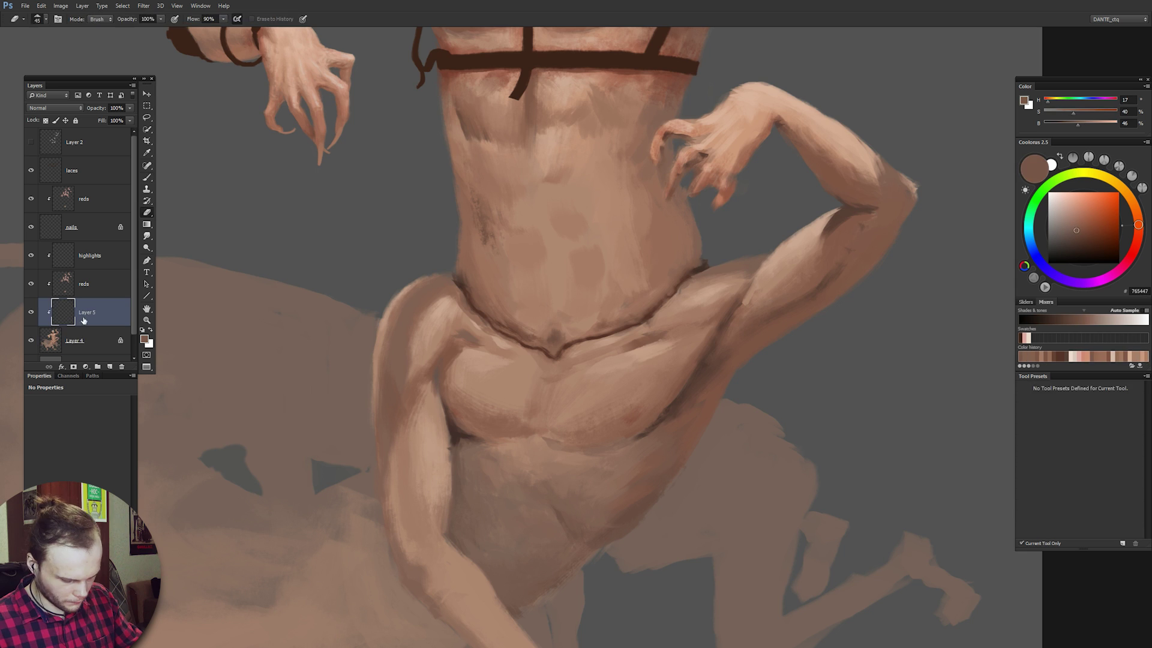
Paint a dark brown seam with short stitches along the waistline on a new layer clipped to Layer 4.
{"action": "scroll", "coordinate": [649, 314], "scroll_direction": "up", "scroll_amount": 5}
{"action": "scroll", "coordinate": [769, 254], "scroll_direction": "up", "scroll_amount": 3}
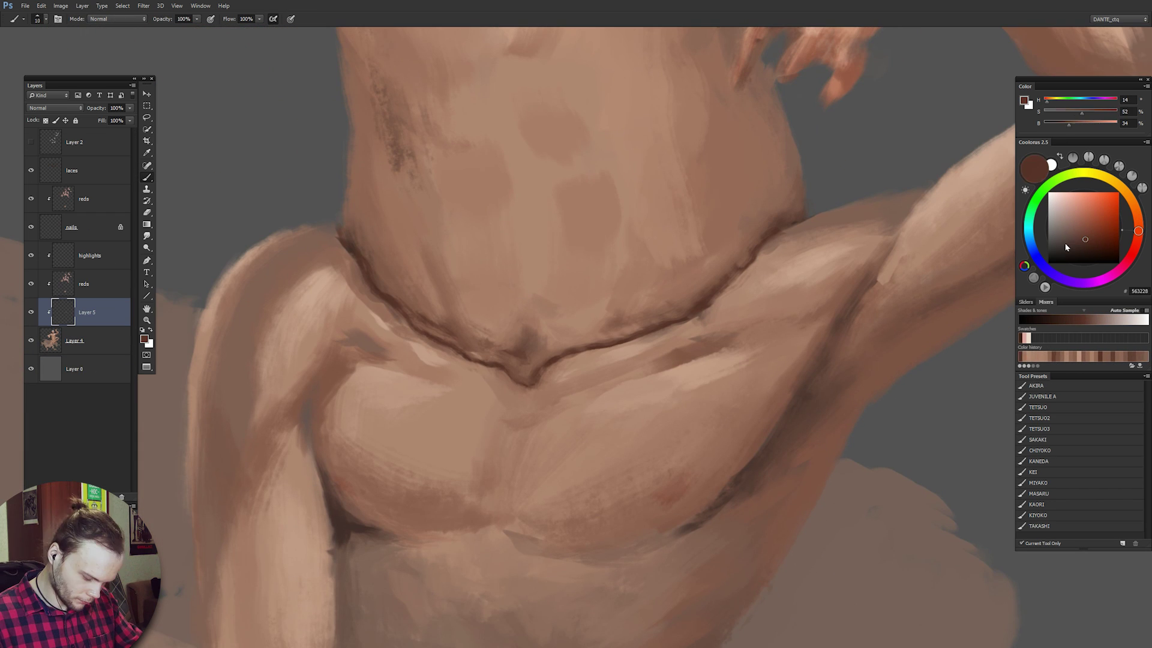
{"action": "mouse_move", "coordinate": [420, 270]}
{"action": "left_mouse_down"}
{"action": "mouse_move", "coordinate": [772, 250]}
{"action": "mouse_move", "coordinate": [564, 375]}
{"action": "mouse_move", "coordinate": [428, 275]}
{"action": "left_mouse_up"}
{"action": "left_click", "coordinate": [722, 275], "text": "alt"}
{"action": "left_click", "coordinate": [427, 257], "text": "alt"}
{"action": "left_click_drag", "start_coordinate": [800, 299], "coordinate": [726, 401]}
{"action": "scroll", "coordinate": [726, 401], "scroll_direction": "down", "scroll_amount": 2}
Brush a soft pinkish-red tint around the stitched waist seam on the reds layer with an enlarged brush.
{"action": "key", "text": "alt+bracketright"}
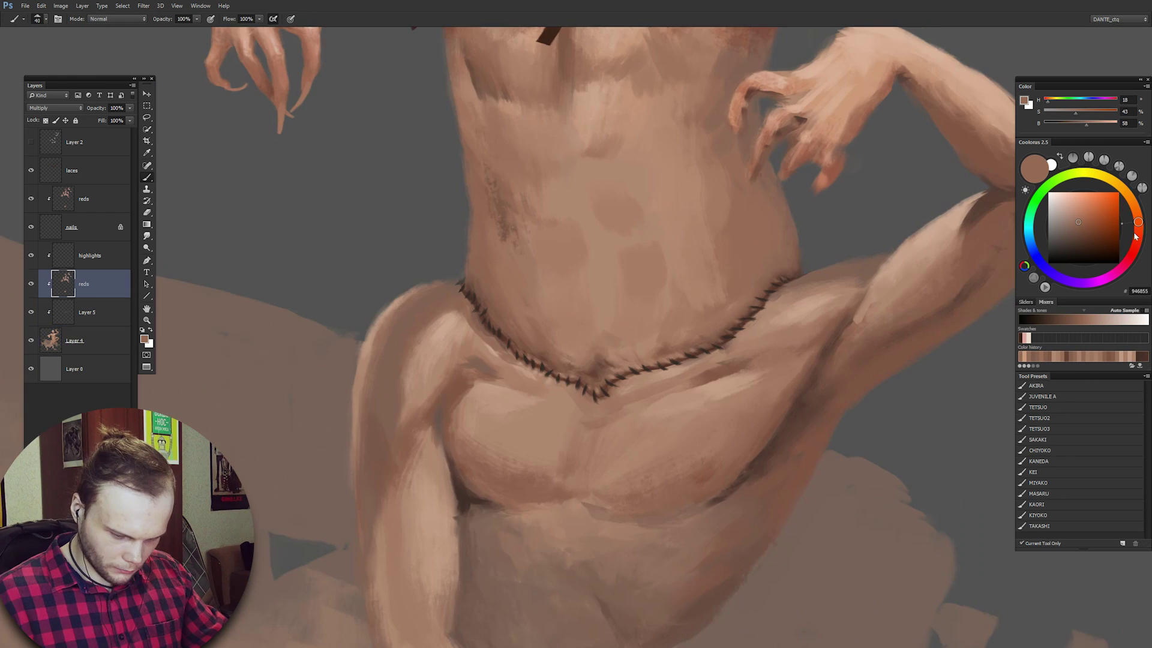
{"action": "left_click", "coordinate": [1025, 340]}
{"action": "key", "text": "bracketright"}
{"action": "key", "text": "bracketright"}
{"action": "key", "text": "bracketright"}
{"action": "key", "text": "bracketright"}
{"action": "key", "text": "bracketright"}
{"action": "left_click_drag", "start_coordinate": [718, 324], "coordinate": [705, 338]}
{"action": "mouse_move", "coordinate": [705, 338]}
{"action": "left_mouse_down"}
{"action": "mouse_move", "coordinate": [696, 366]}
{"action": "mouse_move", "coordinate": [771, 293]}
{"action": "left_mouse_up"}
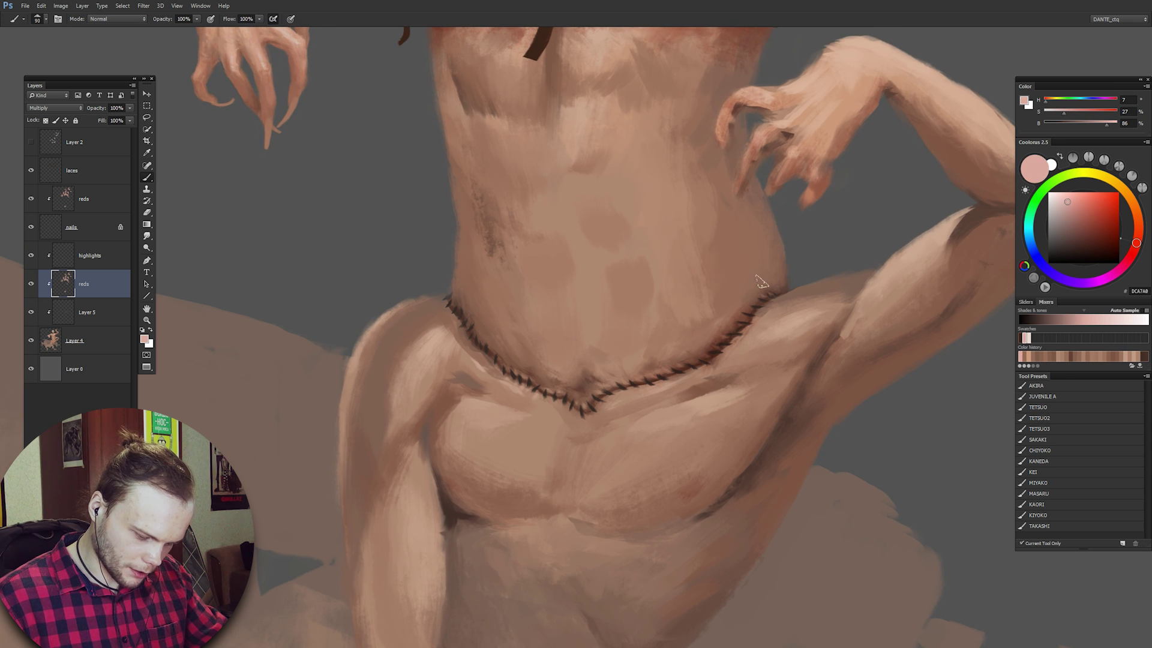
{"action": "left_click_drag", "start_coordinate": [456, 312], "coordinate": [606, 414]}
{"action": "left_click_drag", "start_coordinate": [505, 342], "coordinate": [738, 372]}
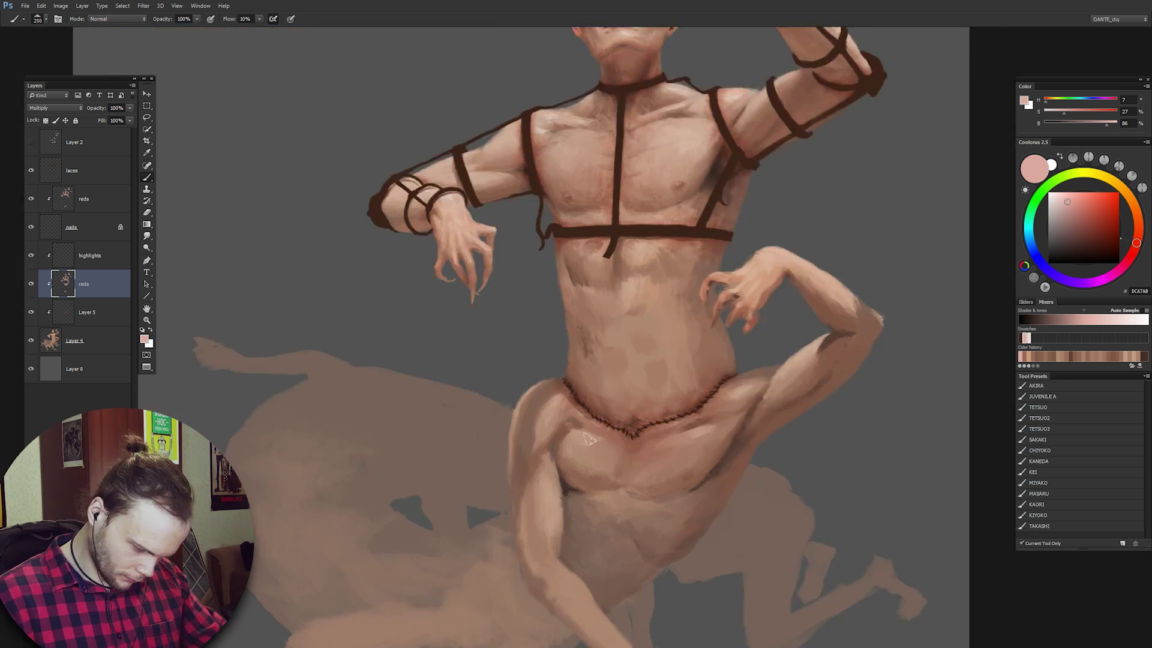
Refine the reddened skin around the waist seam on the reds layer with the eraser.
{"action": "scroll", "coordinate": [586, 415], "scroll_direction": "up", "scroll_amount": 3}
{"action": "left_click_drag", "start_coordinate": [856, 259], "coordinate": [818, 293]}
{"action": "left_click", "coordinate": [83, 283]}
{"action": "key", "text": "e"}
{"action": "scroll", "coordinate": [620, 378], "scroll_direction": "down", "scroll_amount": 4}
{"action": "scroll", "coordinate": [731, 496], "scroll_direction": "up", "scroll_amount": 1}
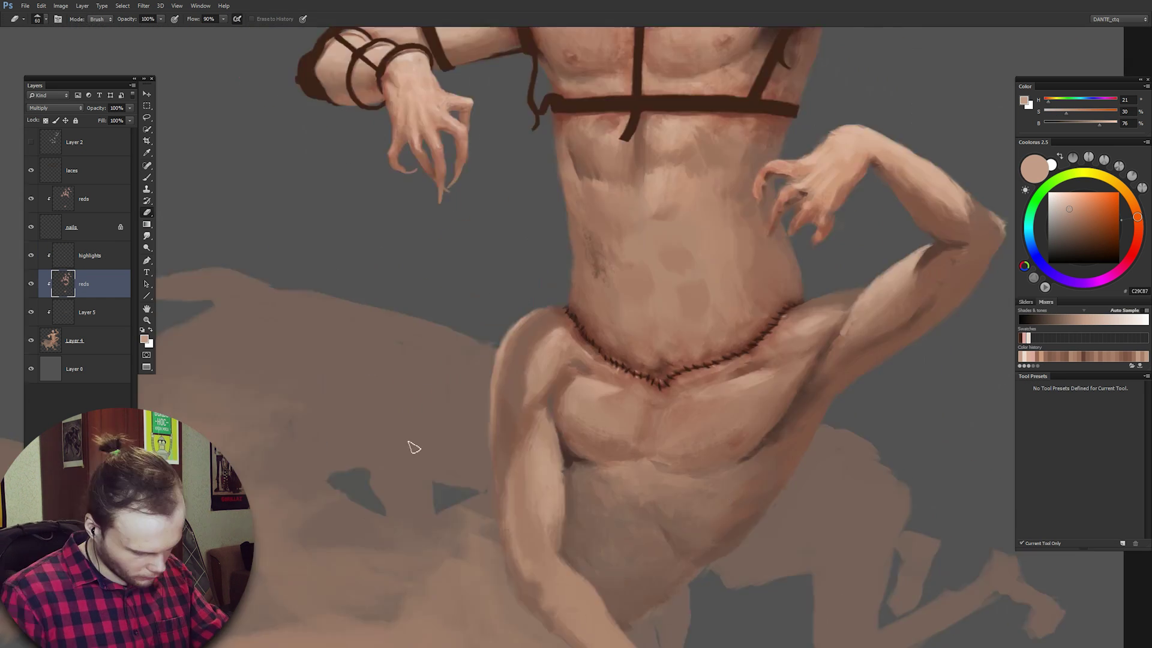
Compare the seam with and without the highlights and reds layers, leaving both hidden and Layer 5 active.
{"action": "left_click_drag", "start_coordinate": [31, 256], "coordinate": [31, 284]}
{"action": "left_click", "coordinate": [87, 312]}
{"action": "scroll", "coordinate": [707, 507], "scroll_direction": "down", "scroll_amount": 2}
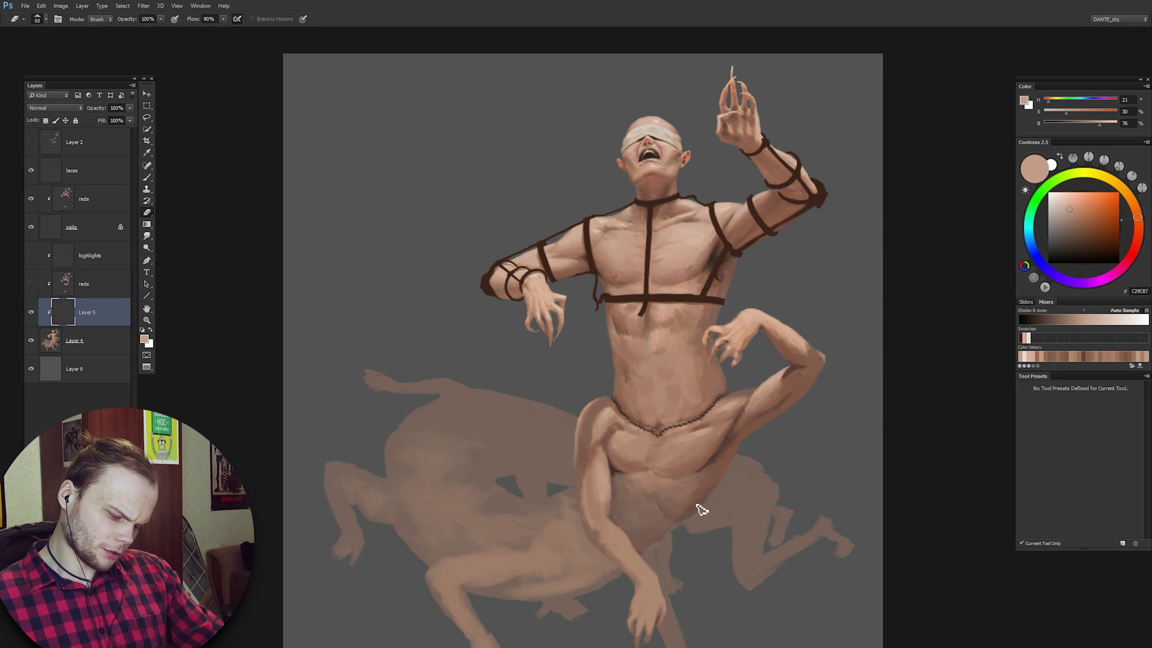
{"action": "scroll", "coordinate": [691, 468], "scroll_direction": "up", "scroll_amount": 6}
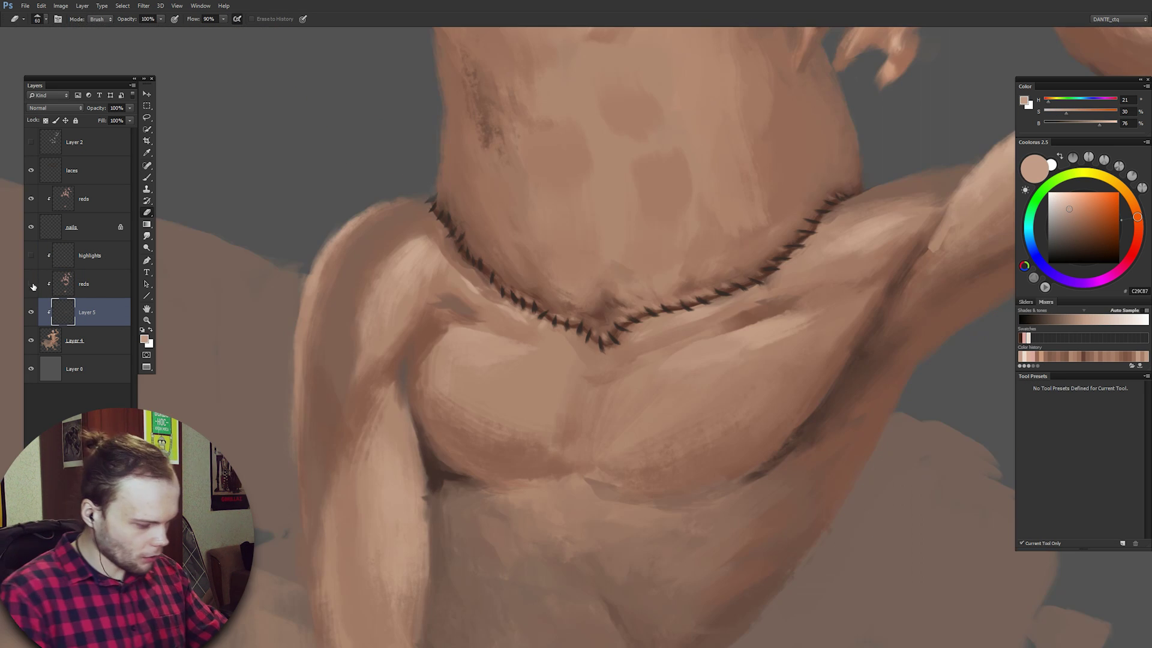
{"action": "left_click", "coordinate": [31, 258]}
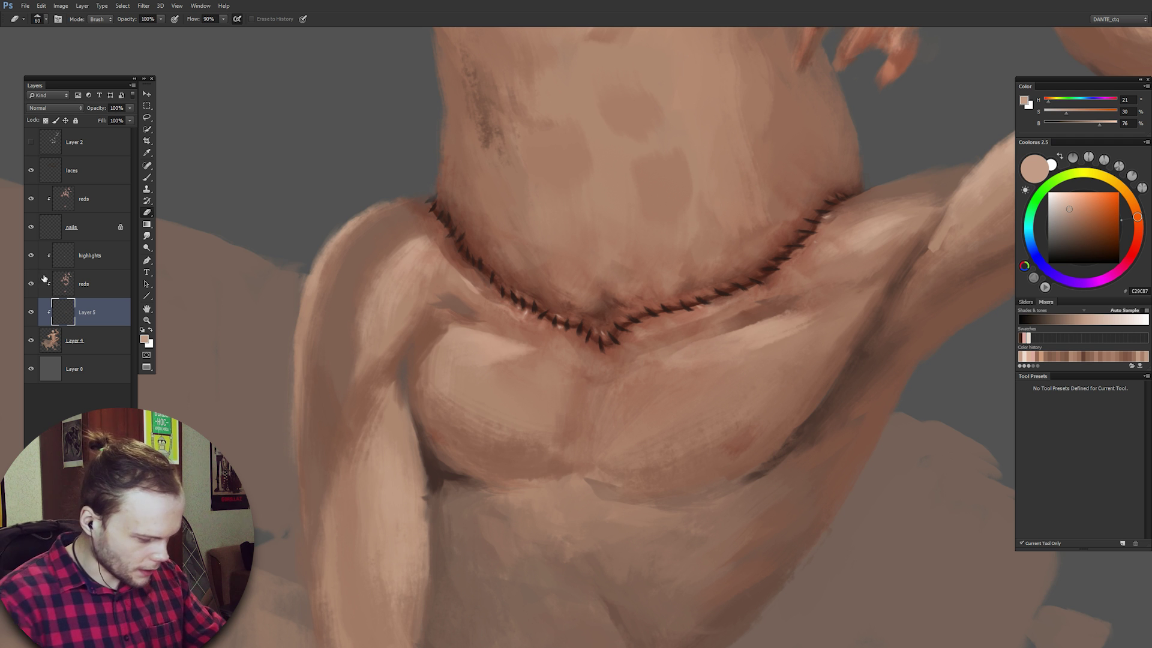
{"action": "left_click", "coordinate": [31, 257]}
{"action": "left_click", "coordinate": [31, 283]}
Paint longer, irregular dark stitches across the waist seam on Layer 5 using a sampled dark brown.
{"action": "key", "text": "b"}
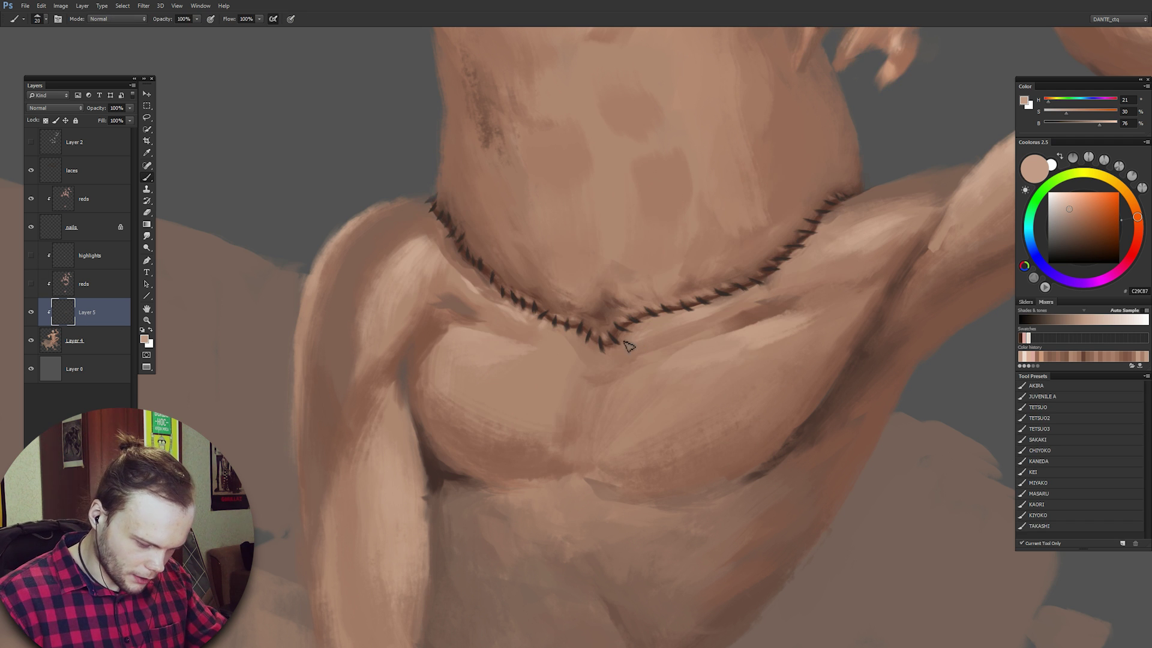
{"action": "left_click", "coordinate": [616, 327], "text": "alt"}
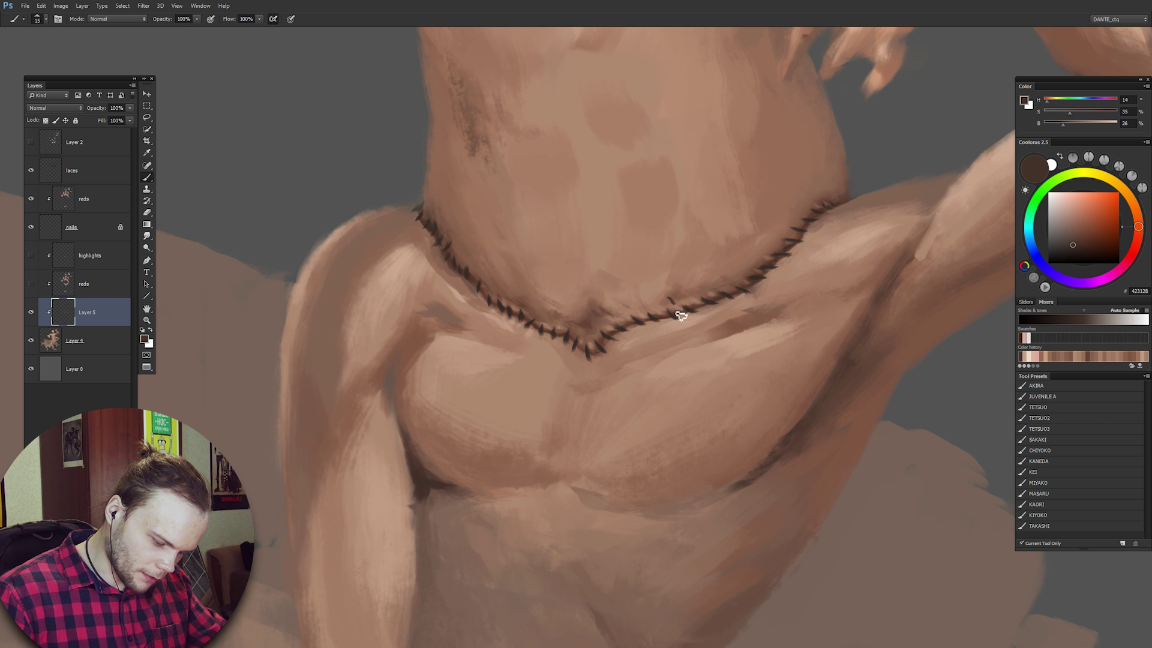
{"action": "left_click_drag", "start_coordinate": [661, 306], "coordinate": [668, 336]}
{"action": "left_click_drag", "start_coordinate": [584, 334], "coordinate": [572, 369]}
{"action": "left_click_drag", "start_coordinate": [591, 338], "coordinate": [600, 366]}
{"action": "left_click_drag", "start_coordinate": [724, 284], "coordinate": [743, 310]}
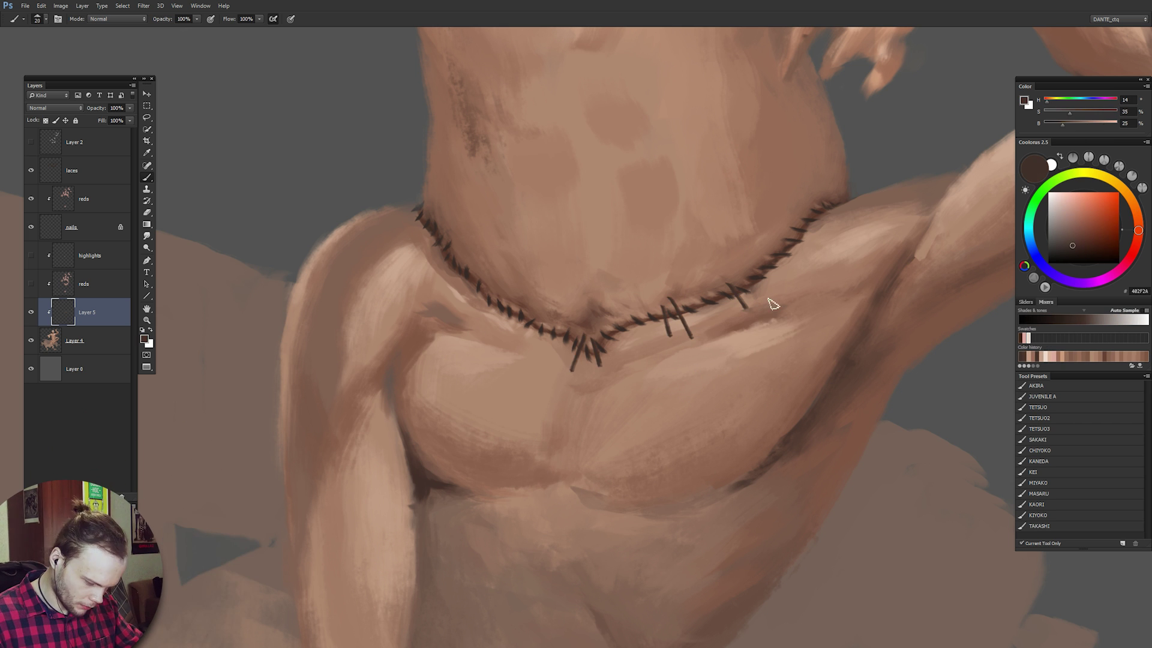
{"action": "left_click_drag", "start_coordinate": [771, 238], "coordinate": [798, 260]}
{"action": "left_click_drag", "start_coordinate": [463, 254], "coordinate": [451, 278]}
{"action": "key", "text": "e"}
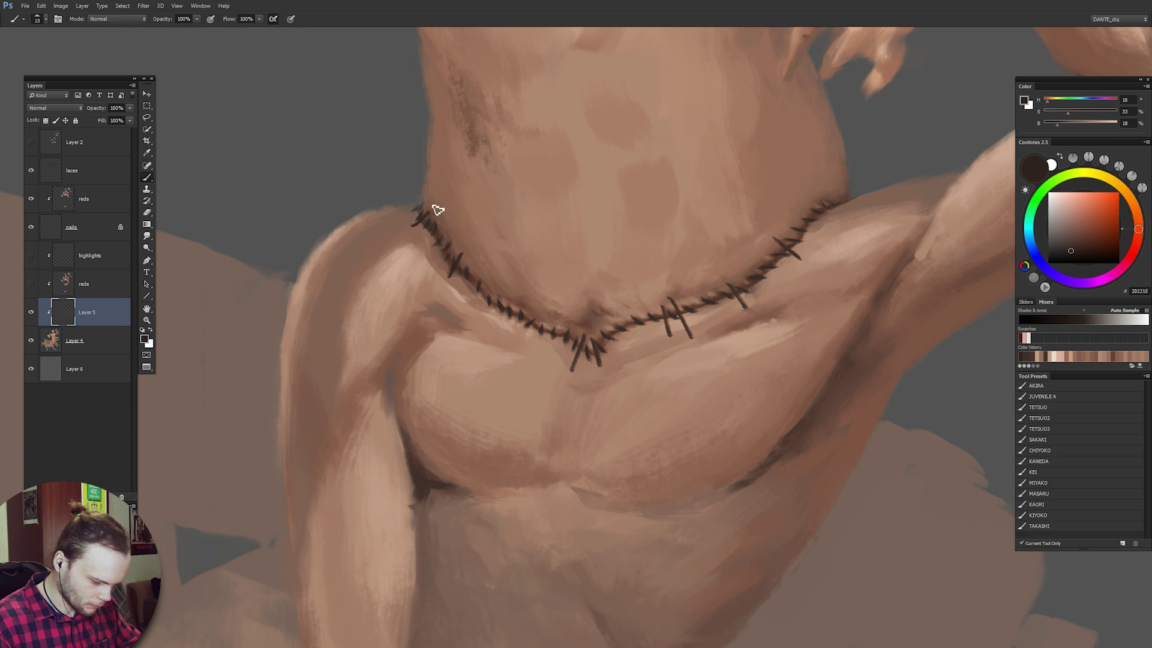
{"action": "key", "text": "b"}
{"action": "scroll", "coordinate": [745, 300], "scroll_direction": "down", "scroll_amount": 3}
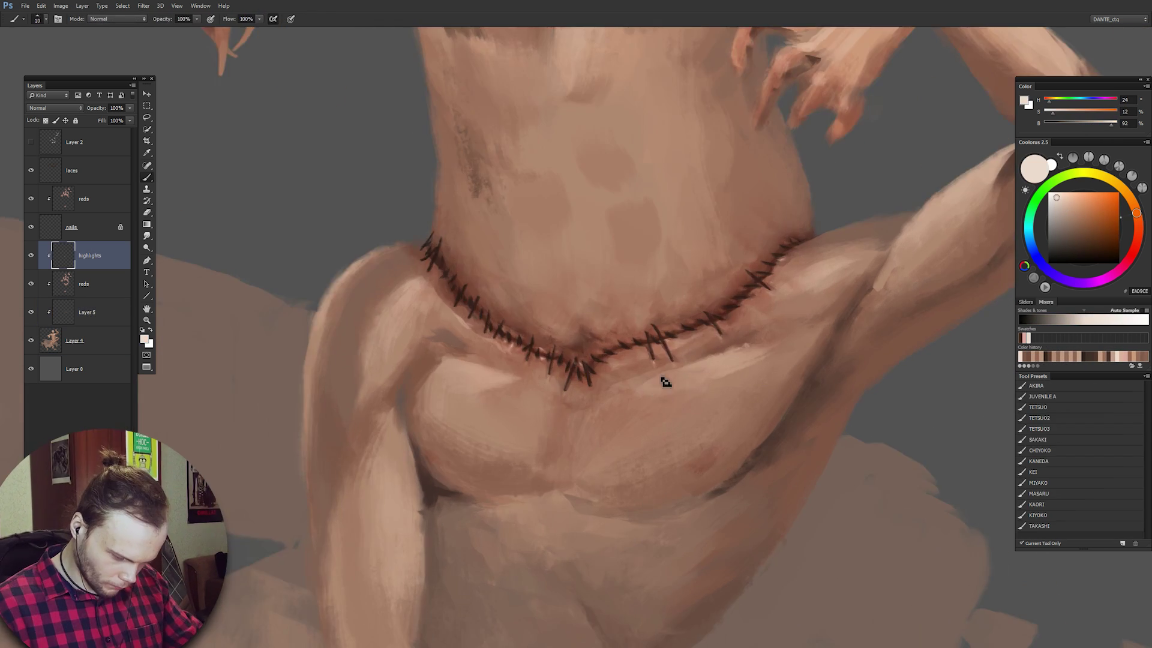
Deepen the shadows under the lower chest and armpit and define the muscles below the seam on Layer 4.
{"action": "scroll", "coordinate": [664, 381], "scroll_direction": "down", "scroll_amount": 2}
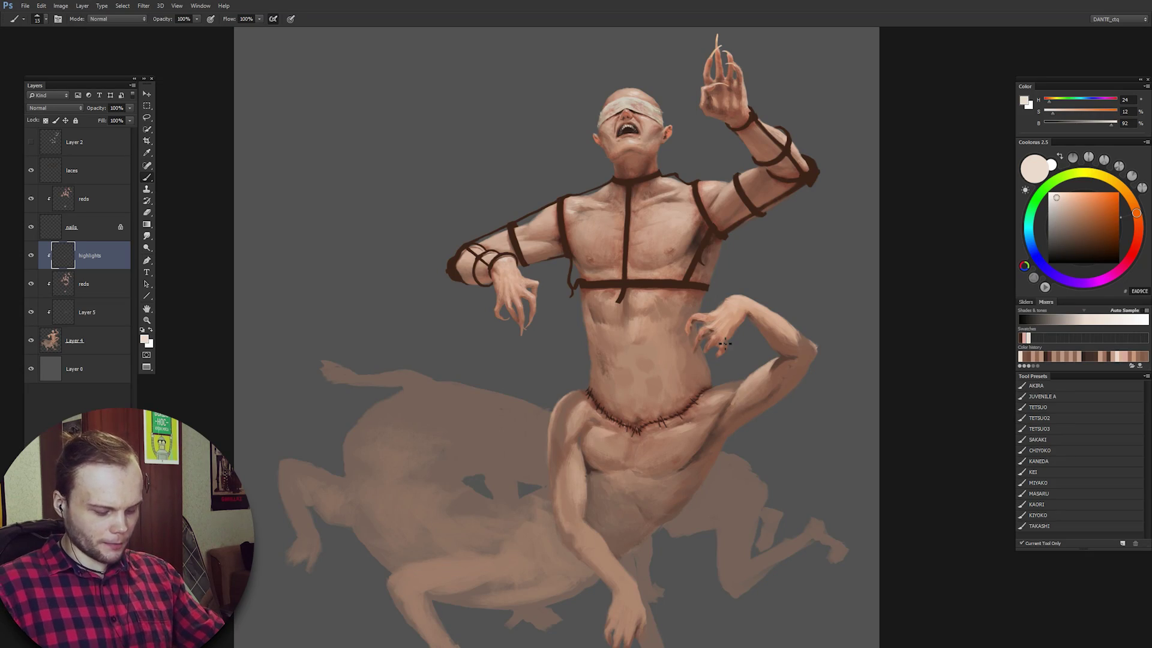
{"action": "scroll", "coordinate": [726, 344], "scroll_direction": "up", "scroll_amount": 4}
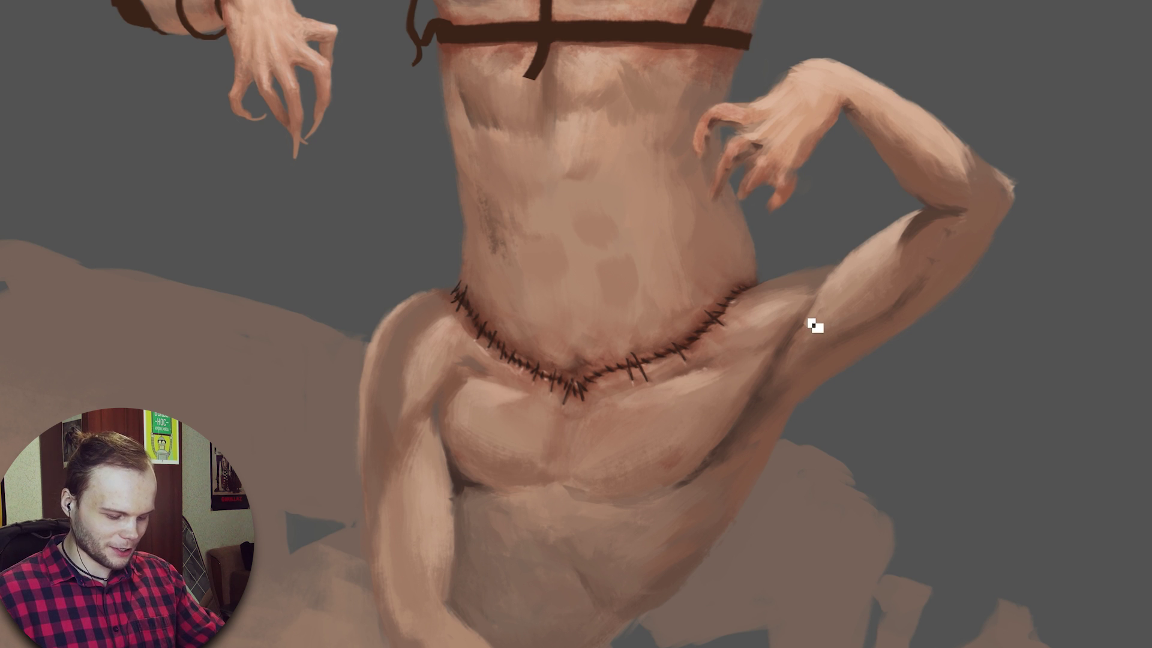
{"action": "left_click_drag", "start_coordinate": [788, 385], "coordinate": [721, 329]}
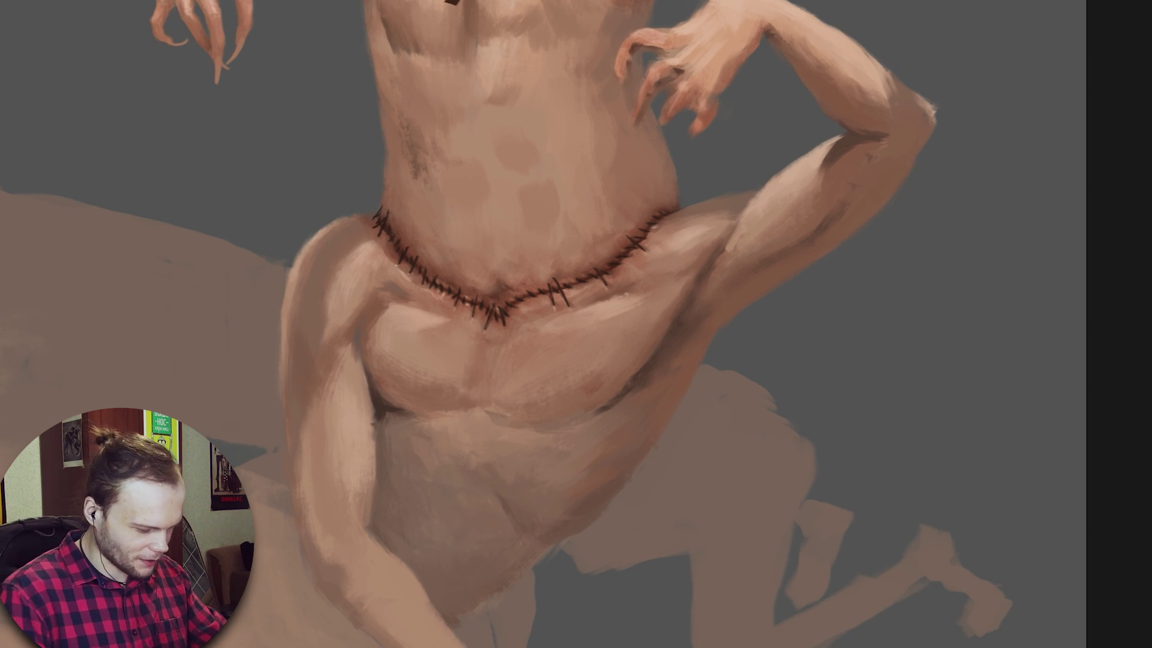
{"action": "left_click_drag", "start_coordinate": [663, 316], "coordinate": [620, 265]}
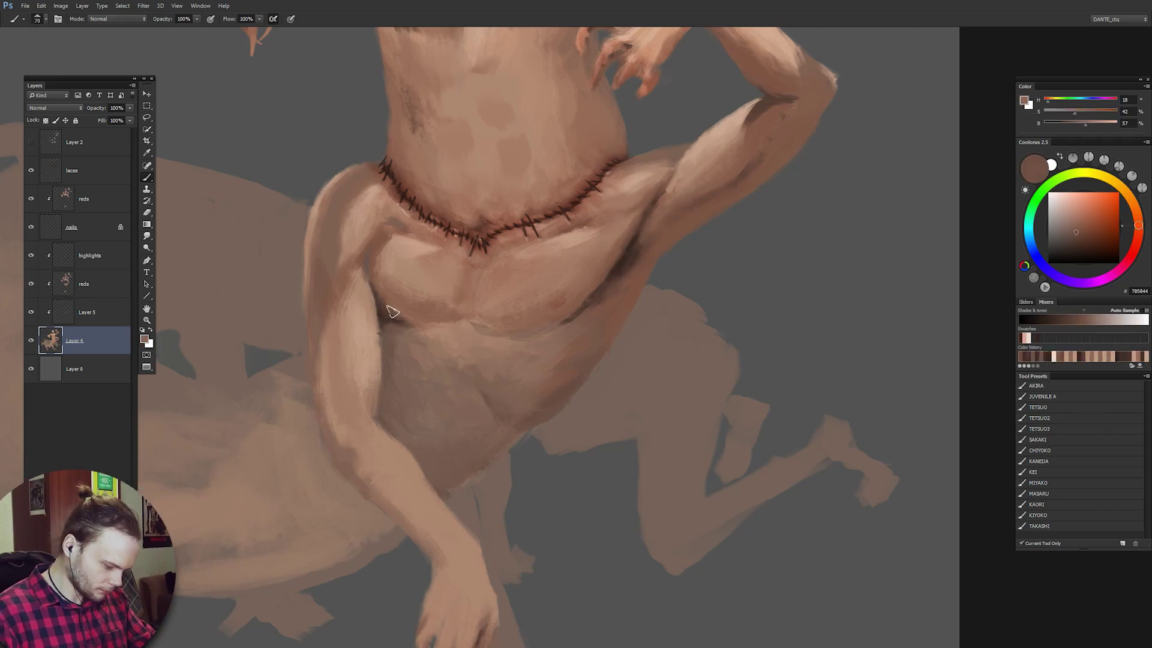
{"action": "mouse_move", "coordinate": [557, 293]}
{"action": "left_mouse_down"}
{"action": "mouse_move", "coordinate": [570, 363]}
{"action": "mouse_move", "coordinate": [588, 377]}
{"action": "left_mouse_up"}
{"action": "scroll", "coordinate": [651, 322], "scroll_direction": "up", "scroll_amount": 2}
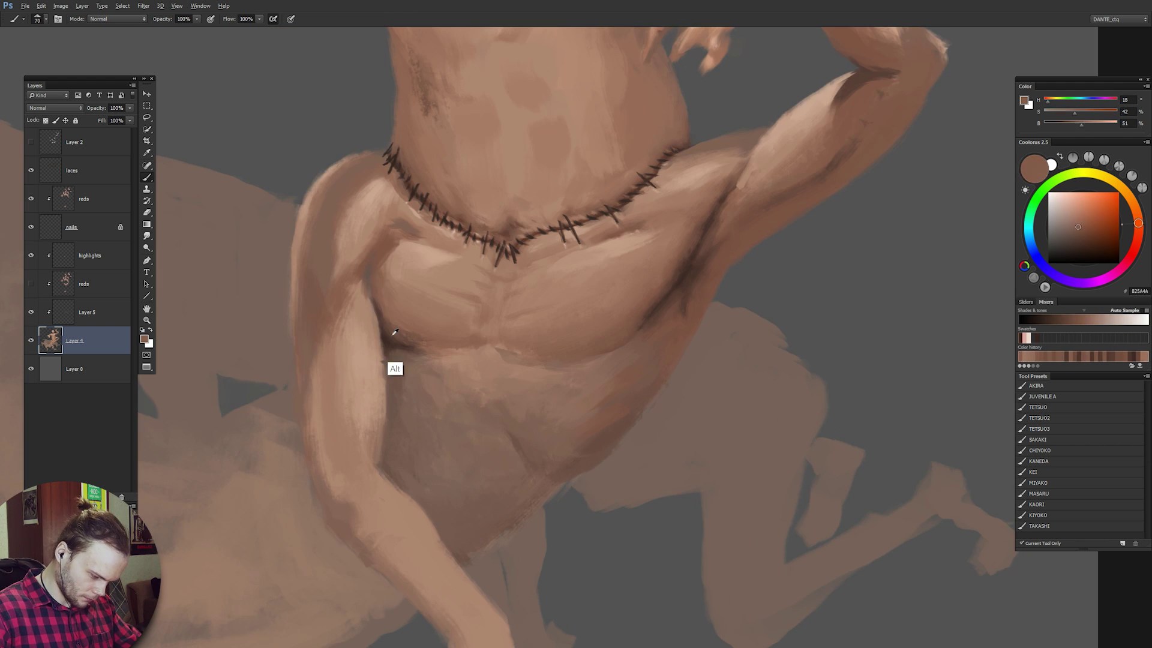
{"action": "scroll", "coordinate": [718, 199], "scroll_direction": "down", "scroll_amount": 5}
{"action": "left_click_drag", "start_coordinate": [698, 545], "coordinate": [651, 402]}
{"action": "scroll", "coordinate": [617, 458], "scroll_direction": "down", "scroll_amount": 2}
{"action": "scroll", "coordinate": [720, 357], "scroll_direction": "up", "scroll_amount": 4}
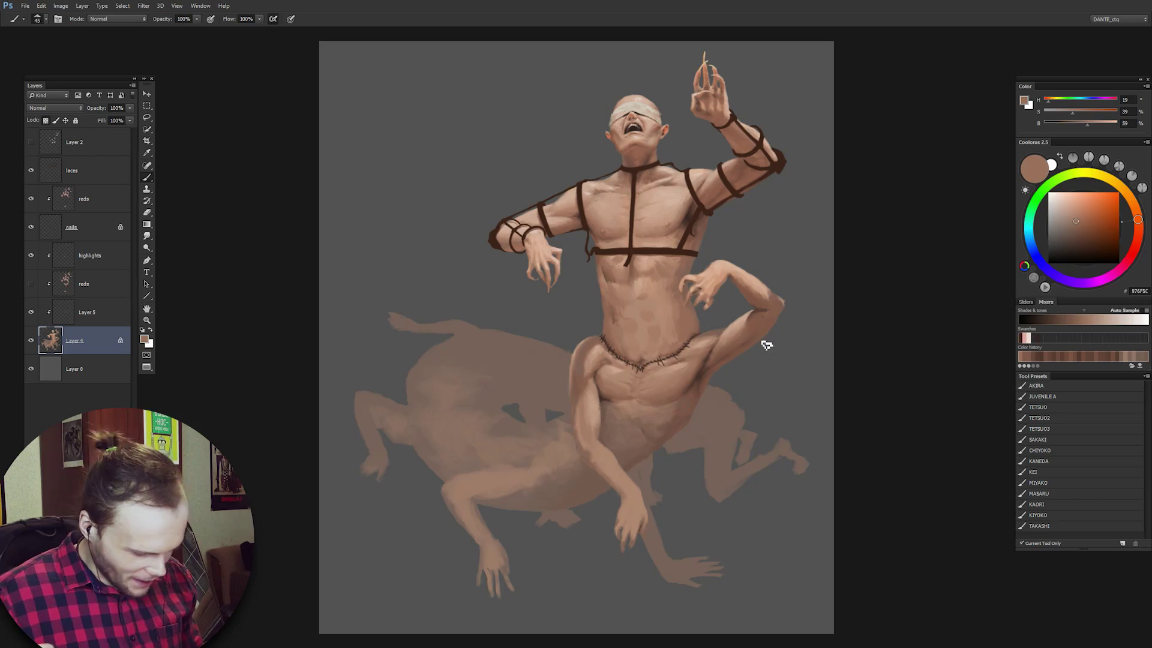
Check the design notes on Layer 2 over the whole figure, hide them, and inspect the torso up close.
{"action": "left_click", "coordinate": [31, 142]}
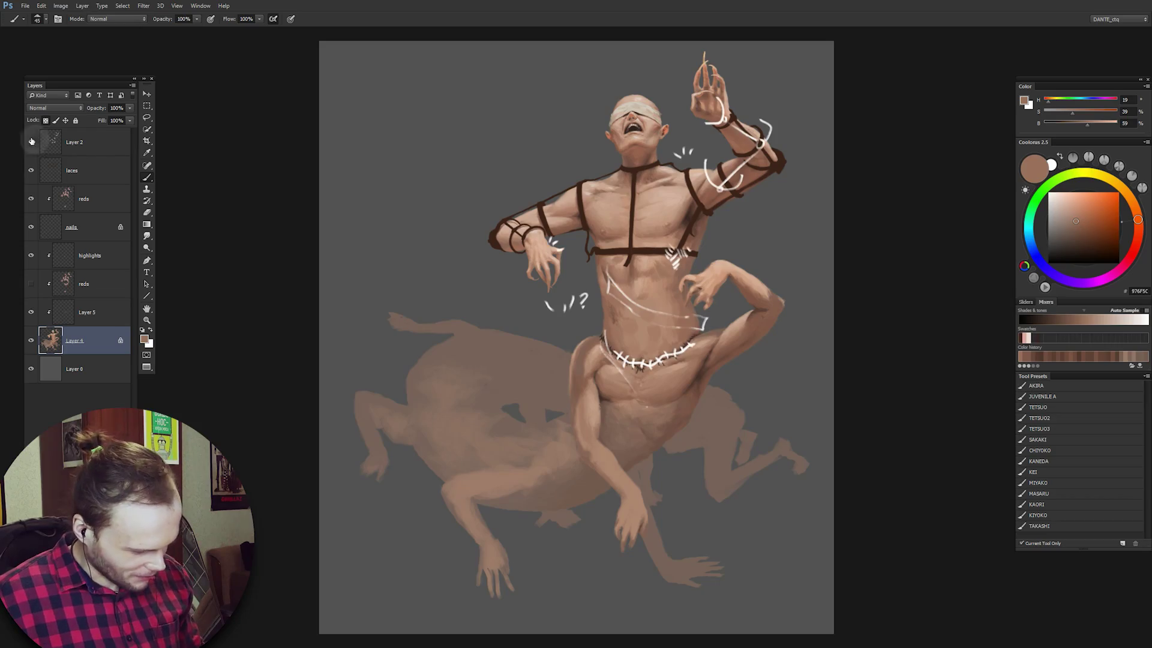
{"action": "left_click", "coordinate": [31, 142]}
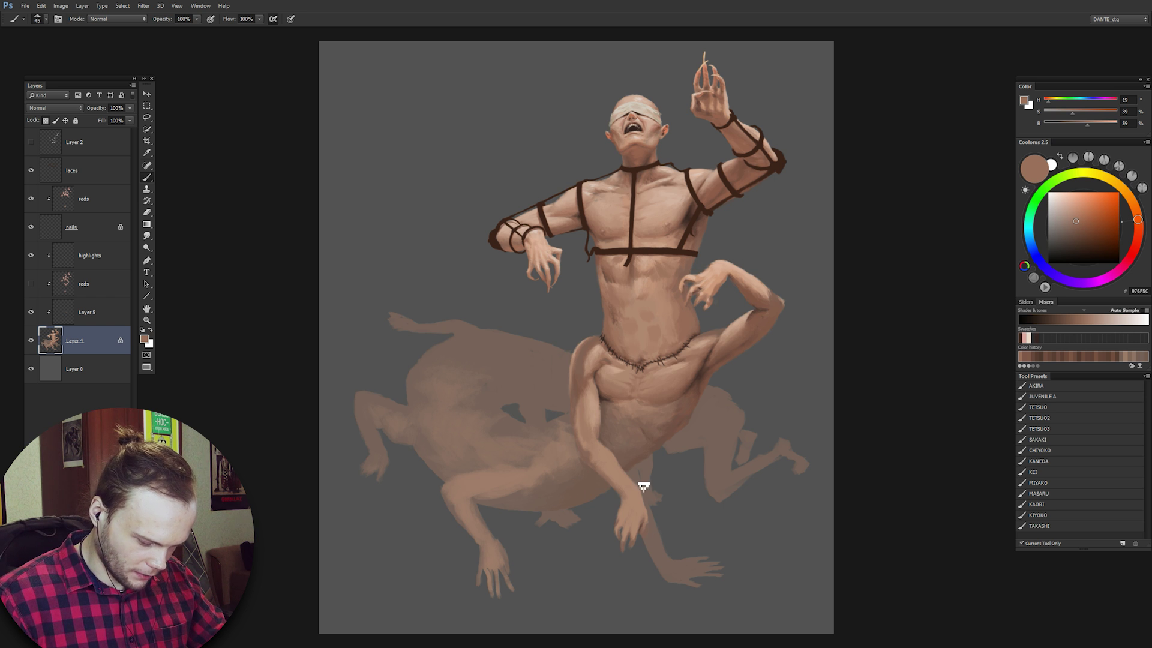
{"action": "left_click", "coordinate": [713, 283], "text": "ctrl"}
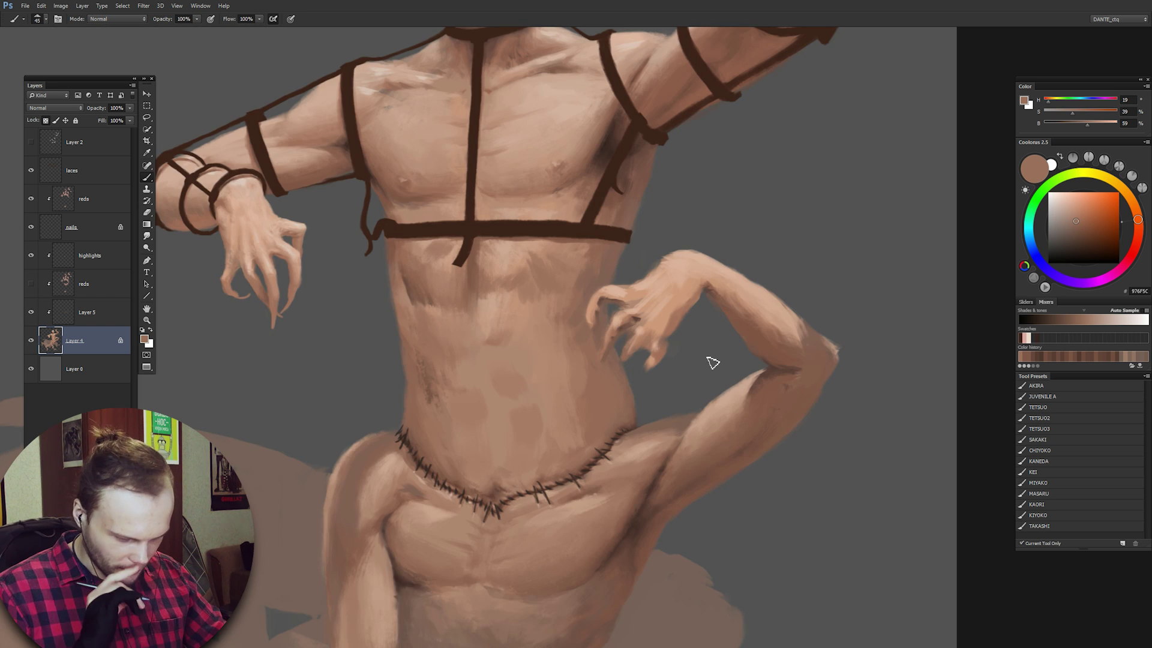
Add a new layer above the upper reds layer and paint pale beige bandages around the raised lower arm's wrist and fingers.
{"action": "left_click", "coordinate": [99, 264]}
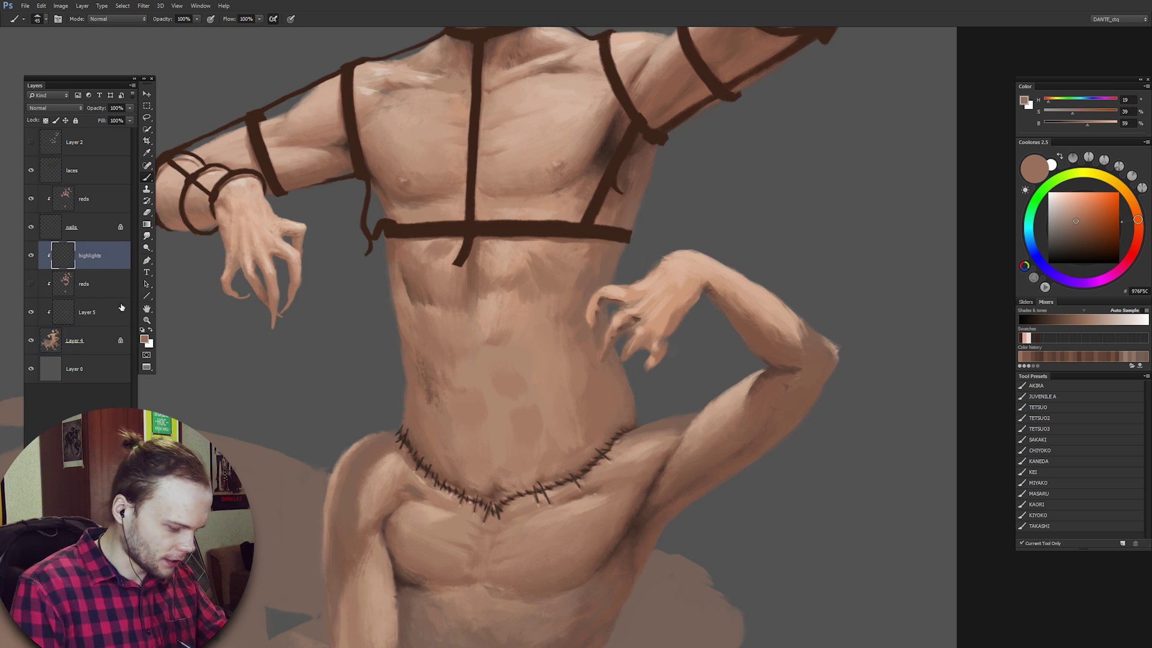
{"action": "key", "text": "ctrl+alt+shift+n"}
{"action": "left_click_drag", "start_coordinate": [511, 263], "coordinate": [469, 418]}
{"action": "mouse_move", "coordinate": [638, 437]}
{"action": "left_mouse_down"}
{"action": "mouse_move", "coordinate": [684, 324]}
{"action": "mouse_move", "coordinate": [654, 339]}
{"action": "left_mouse_up"}
{"action": "left_click_drag", "start_coordinate": [595, 353], "coordinate": [570, 377]}
{"action": "left_click_drag", "start_coordinate": [600, 353], "coordinate": [586, 371]}
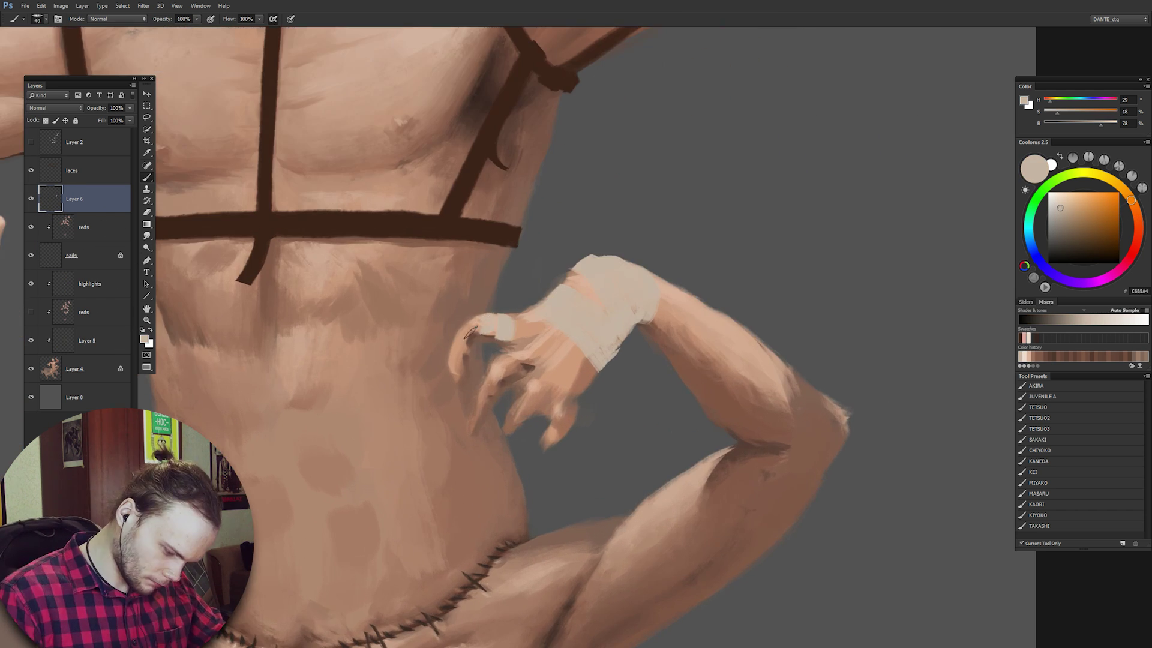
{"action": "scroll", "coordinate": [558, 450], "scroll_direction": "down", "scroll_amount": 5}
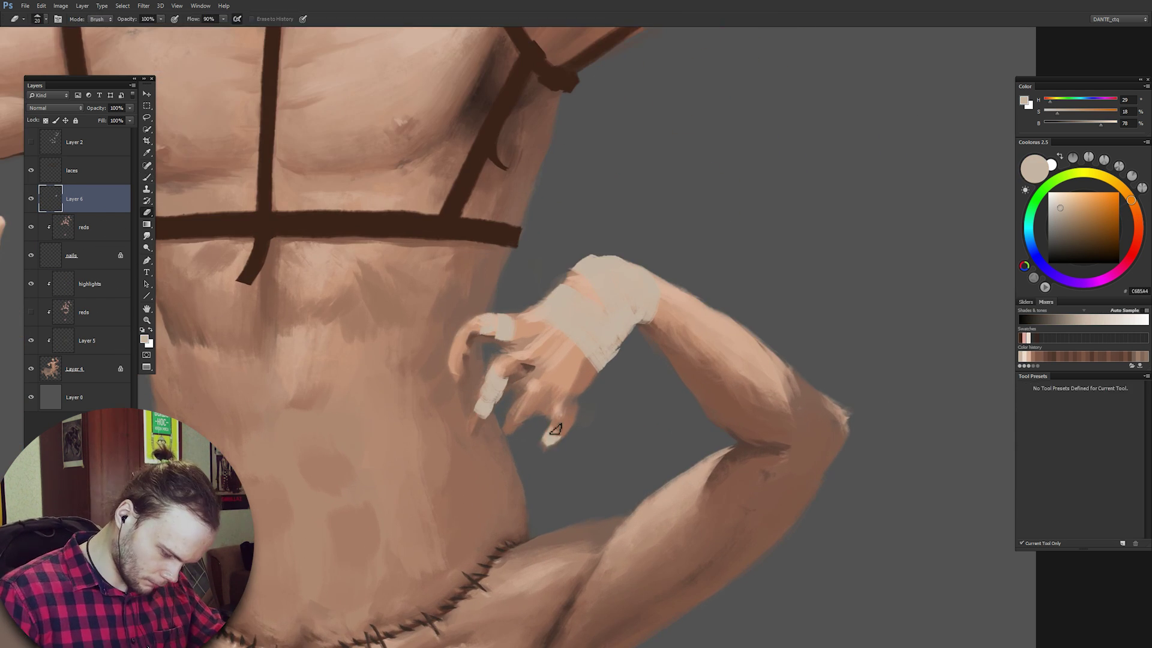
{"action": "scroll", "coordinate": [558, 450], "scroll_direction": "down", "scroll_amount": 3}
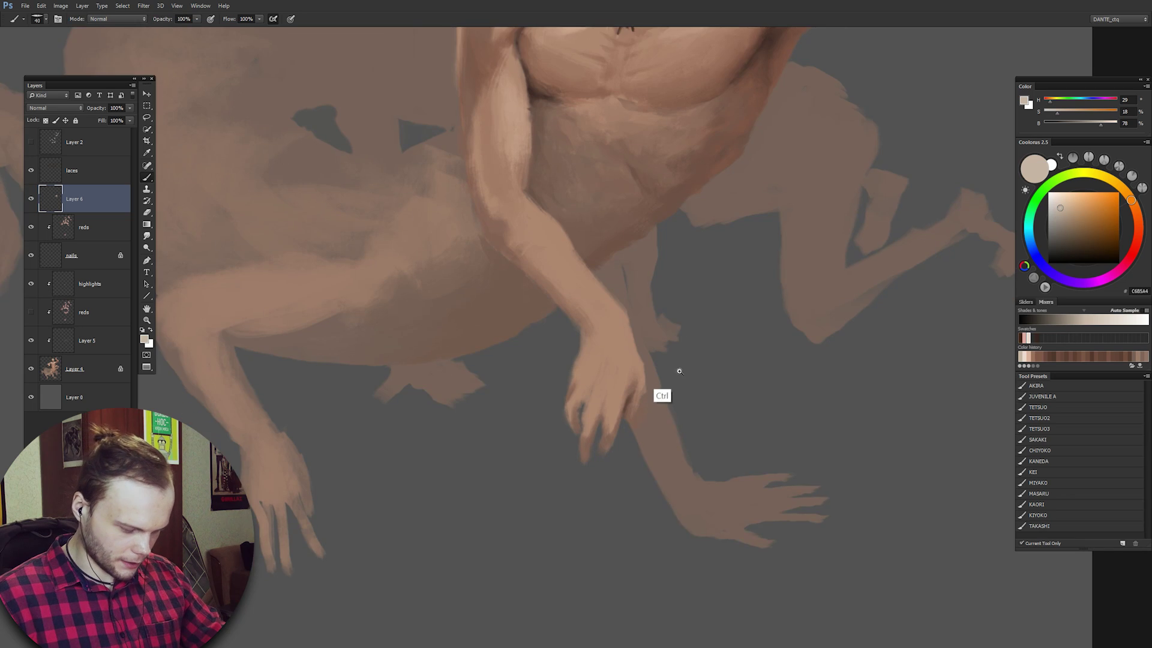
Paint overlapping pale bandage wraps on Layer 6 around the hanging hand's wrist and one finger, erasing to shape their edges.
{"action": "left_click_drag", "start_coordinate": [660, 394], "coordinate": [761, 271]}
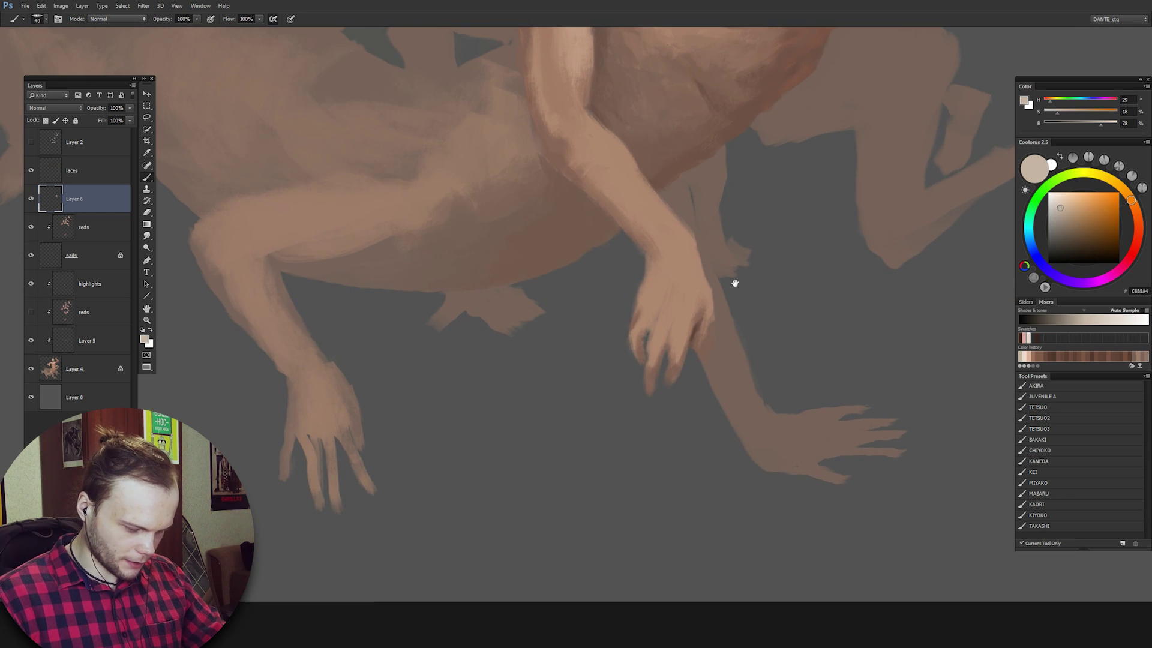
{"action": "key", "text": "bracketleft"}
{"action": "left_click_drag", "start_coordinate": [655, 259], "coordinate": [710, 277]}
{"action": "left_click_drag", "start_coordinate": [645, 250], "coordinate": [694, 233]}
{"action": "left_click_drag", "start_coordinate": [629, 234], "coordinate": [668, 200]}
{"action": "key", "text": "e"}
{"action": "left_click_drag", "start_coordinate": [658, 265], "coordinate": [625, 232]}
{"action": "key", "text": "ctrl+plus"}
{"action": "key", "text": "b"}
{"action": "key", "text": "bracketright"}
{"action": "left_click_drag", "start_coordinate": [558, 246], "coordinate": [556, 265]}
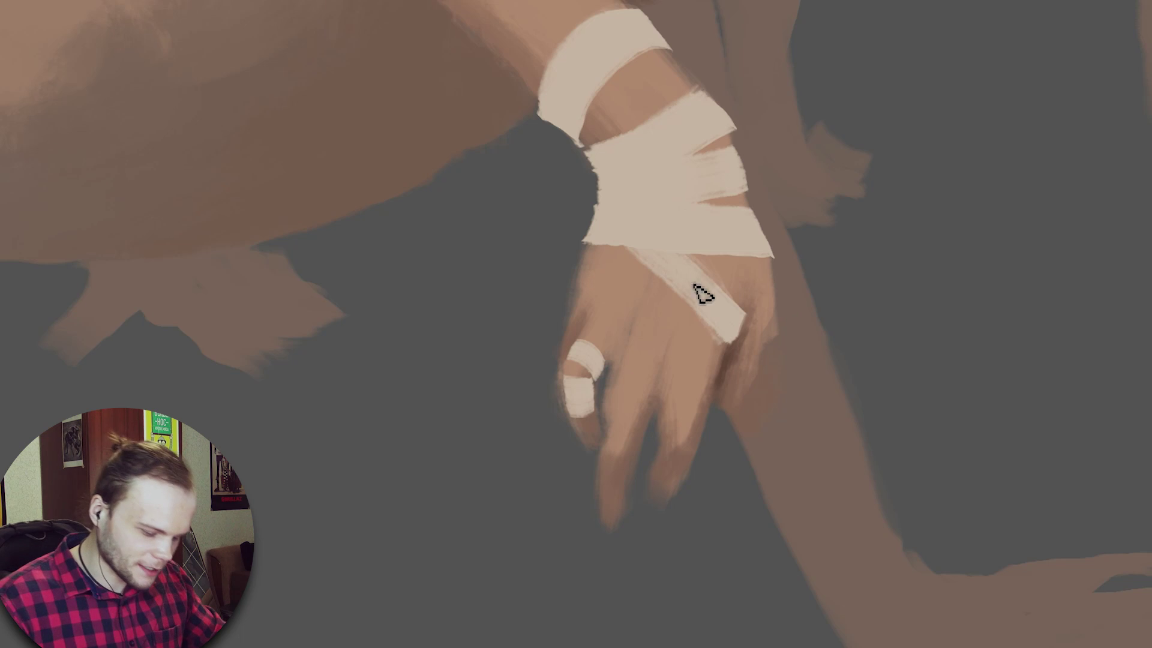
Paint a diagonal bandage strip across the back of the hanging hand and a thin loose end dangling beneath it.
{"action": "left_click_drag", "start_coordinate": [716, 309], "coordinate": [691, 342]}
{"action": "left_click_drag", "start_coordinate": [646, 297], "coordinate": [710, 352]}
{"action": "key", "text": "ctrl+z"}
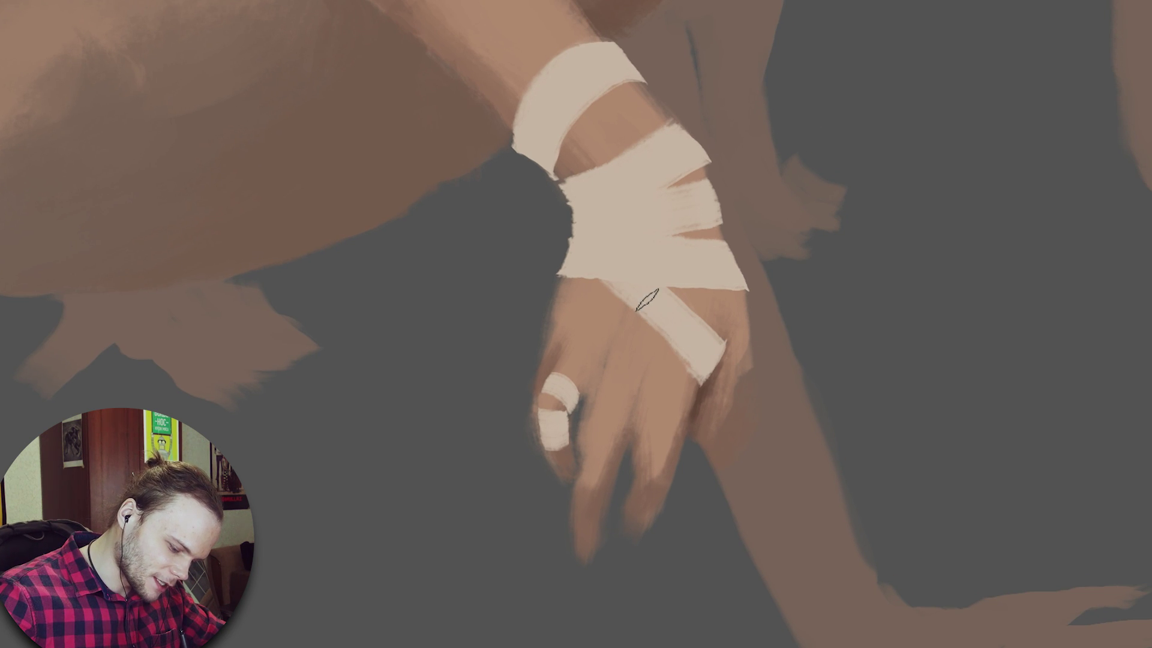
{"action": "left_click_drag", "start_coordinate": [595, 262], "coordinate": [698, 351]}
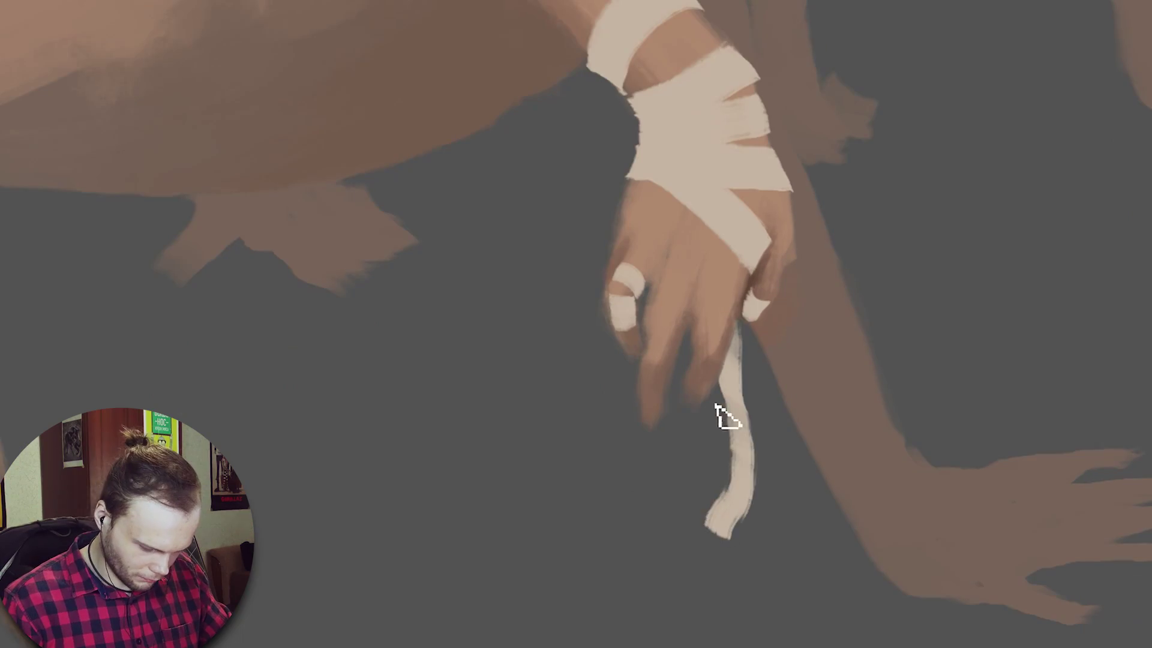
{"action": "left_click_drag", "start_coordinate": [717, 412], "coordinate": [766, 334]}
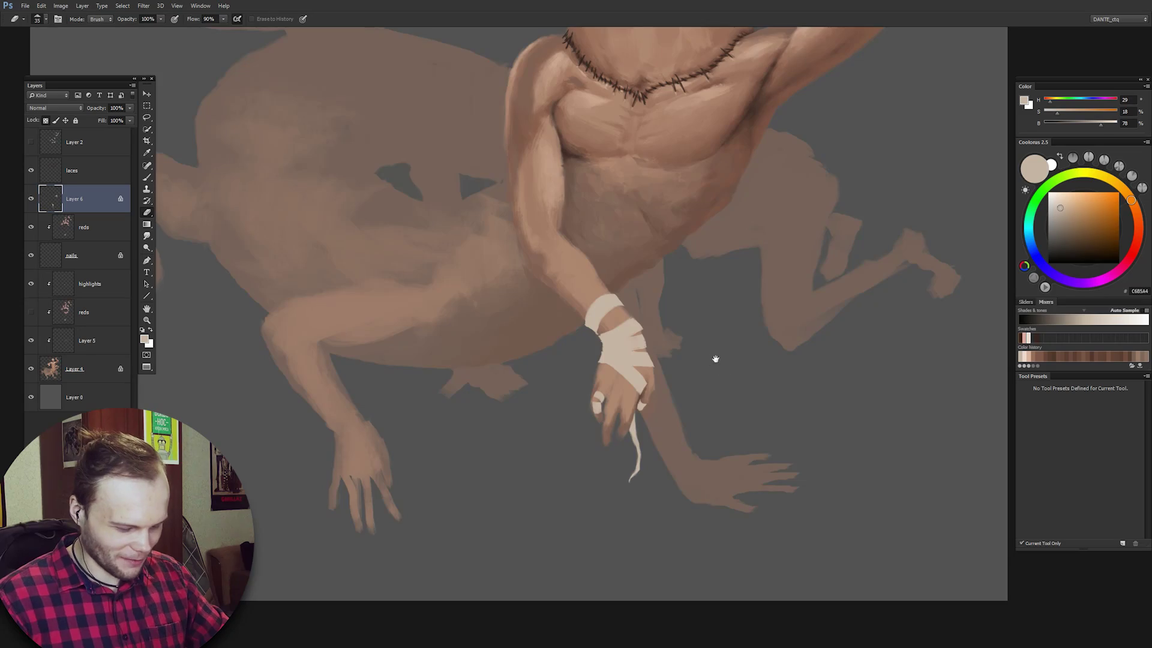
{"action": "left_click_drag", "start_coordinate": [715, 359], "coordinate": [712, 335]}
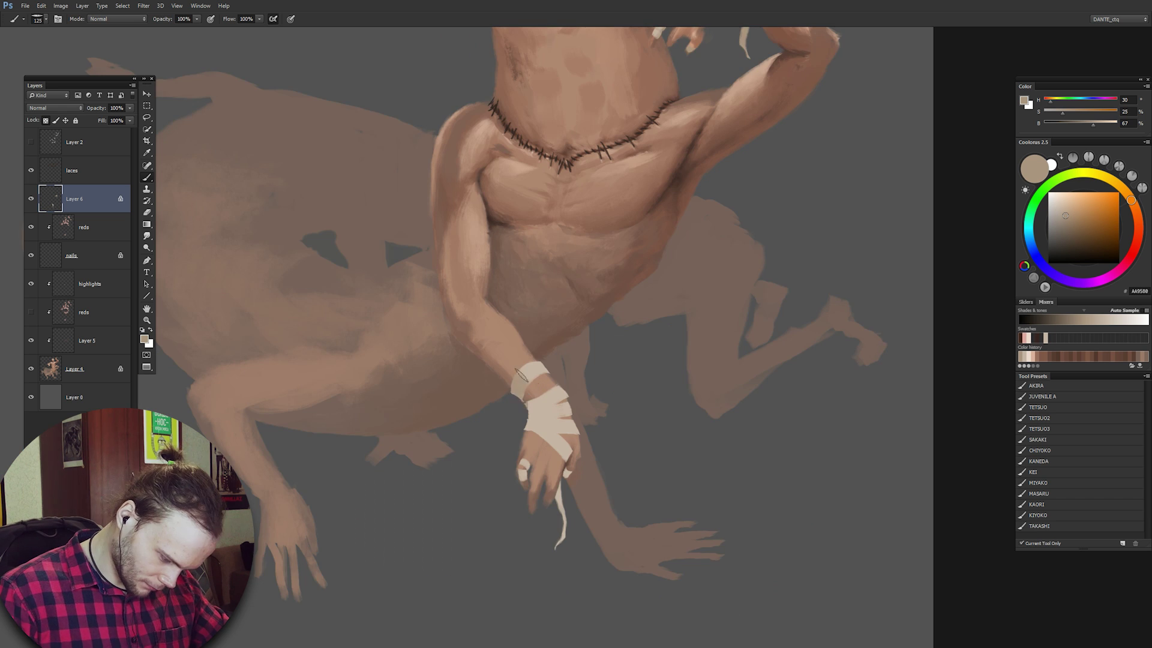
Show the white design notes on Layer 2 over the whole figure for a final check, and delete that layer.
{"action": "scroll", "coordinate": [585, 426], "scroll_direction": "down", "scroll_amount": 2}
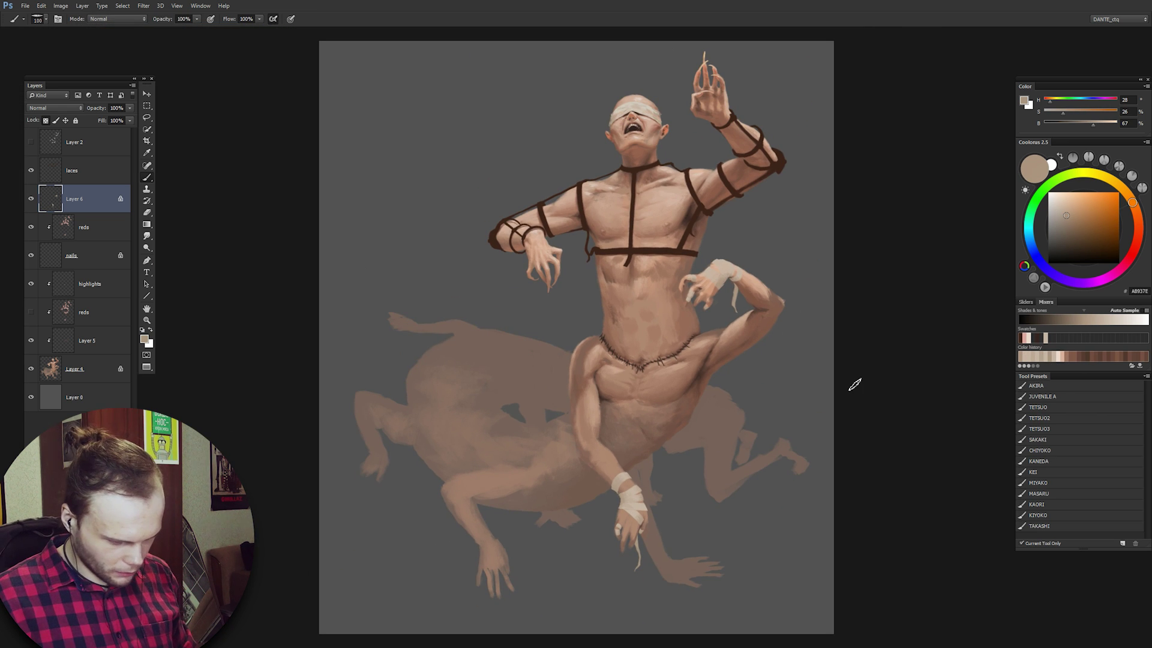
{"action": "left_click", "coordinate": [29, 142]}
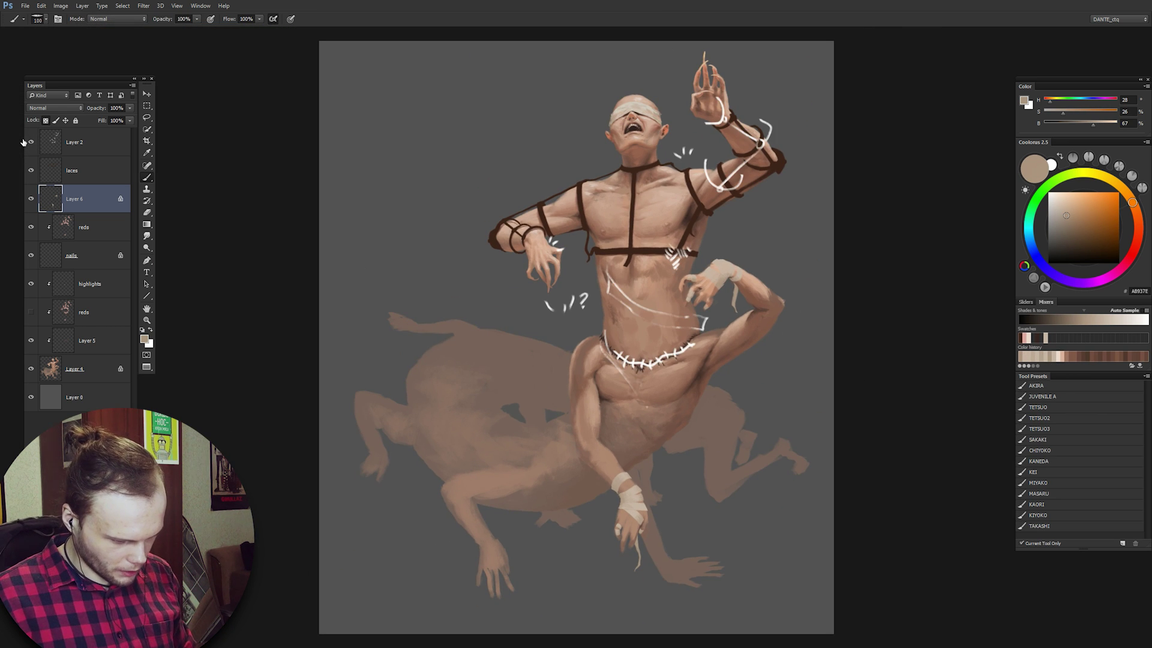
{"action": "left_click", "coordinate": [68, 142]}
{"action": "key", "text": "Delete"}
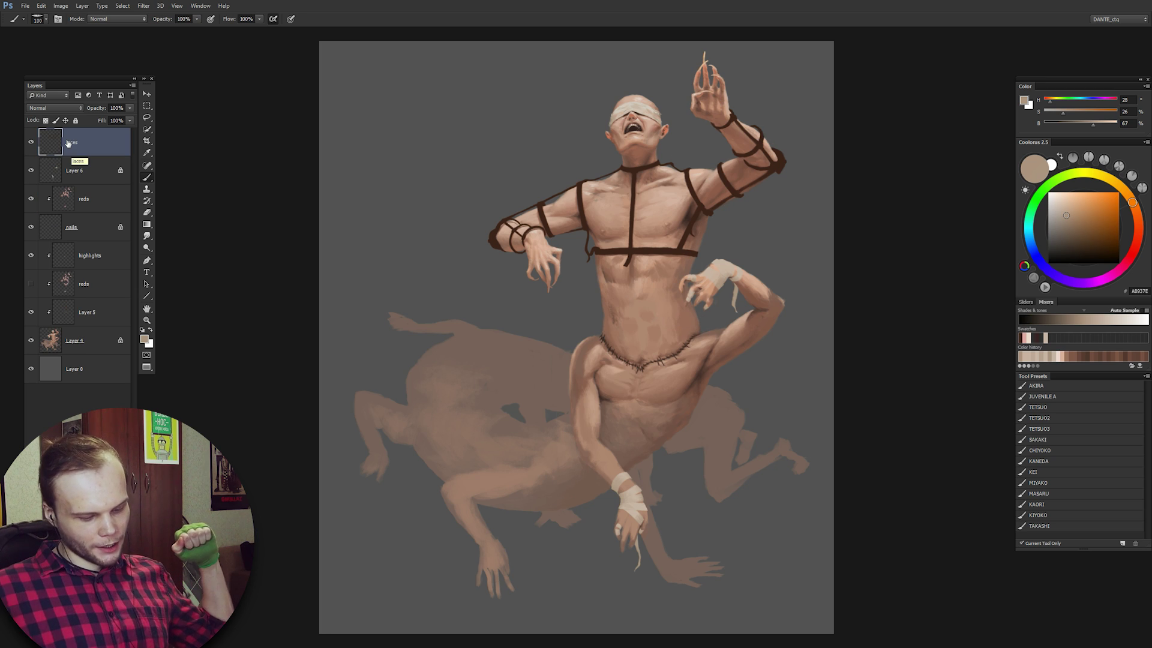